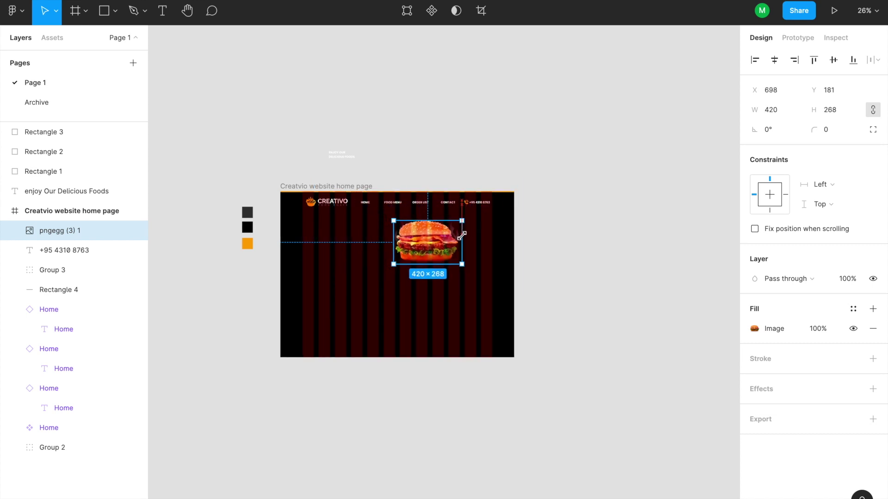
Step: Move the burger image toward the right side of the home page frame, to about X 863, Y 133
{"action": "scroll", "coordinate": [456, 241], "scroll_direction": "up", "scroll_amount": 5}
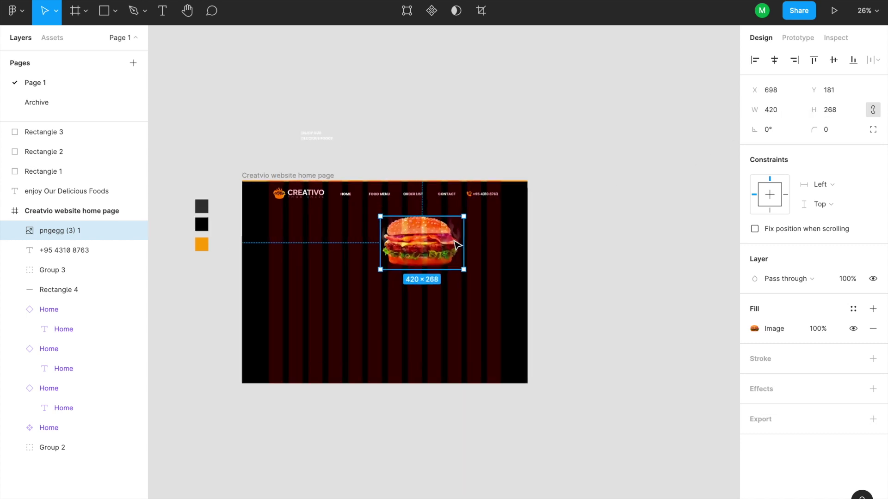
{"action": "left_click_drag", "start_coordinate": [444, 238], "coordinate": [485, 226]}
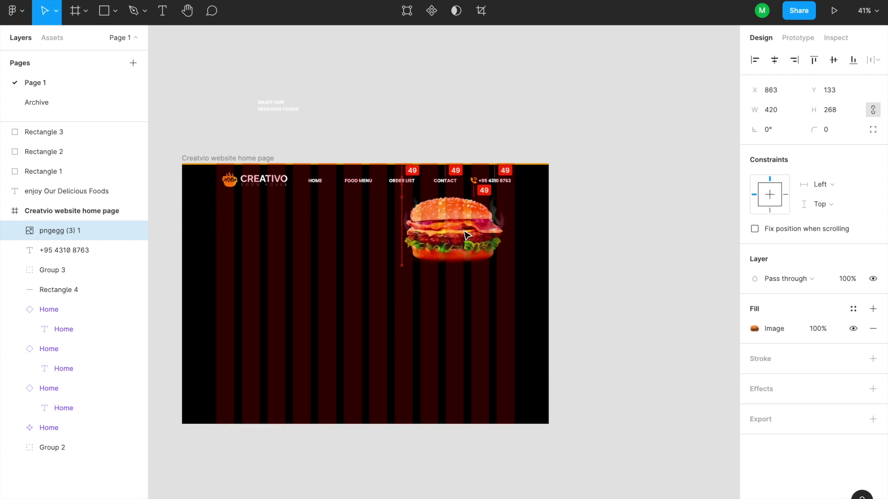
{"action": "left_click", "coordinate": [574, 240]}
Step: Move the "Enjoy Our Delicious Foods" text into the home page frame below the logo, at about X 218, Y 175
{"action": "left_click_drag", "start_coordinate": [325, 213], "coordinate": [373, 245]}
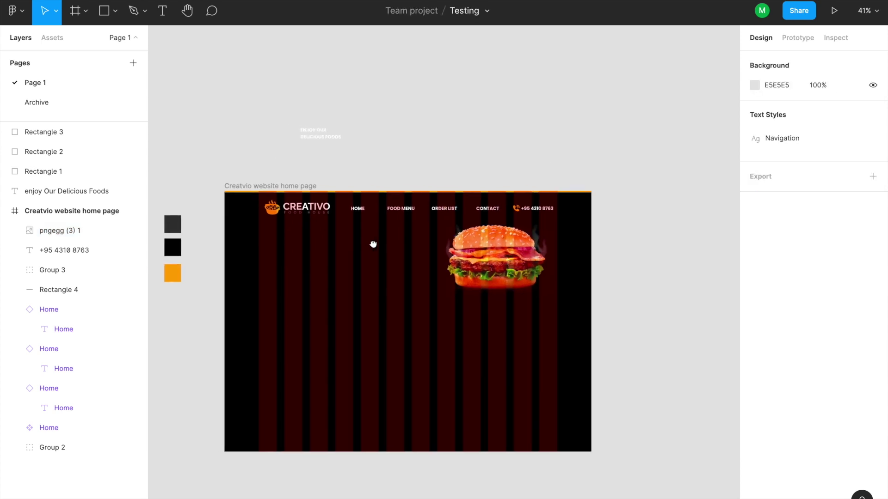
{"action": "left_click_drag", "start_coordinate": [314, 141], "coordinate": [300, 239]}
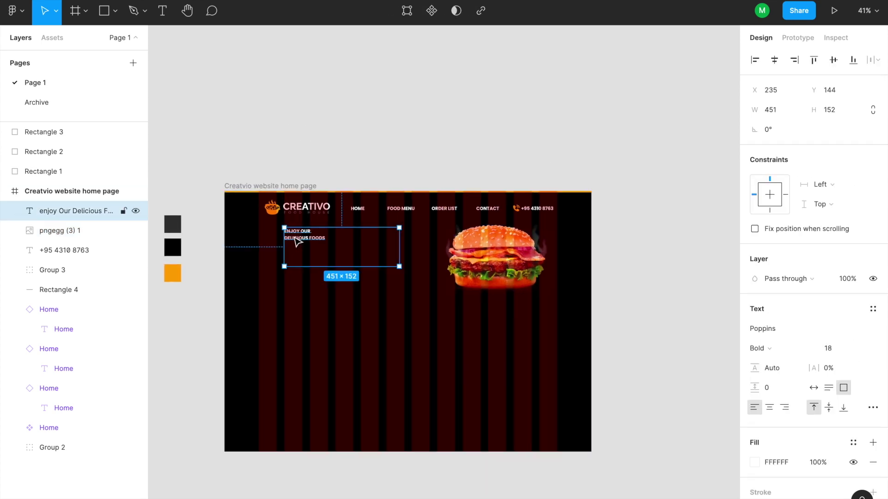
{"action": "scroll", "coordinate": [287, 234], "scroll_direction": "down", "scroll_amount": 2}
{"action": "scroll", "coordinate": [287, 234], "scroll_direction": "up", "scroll_amount": 2}
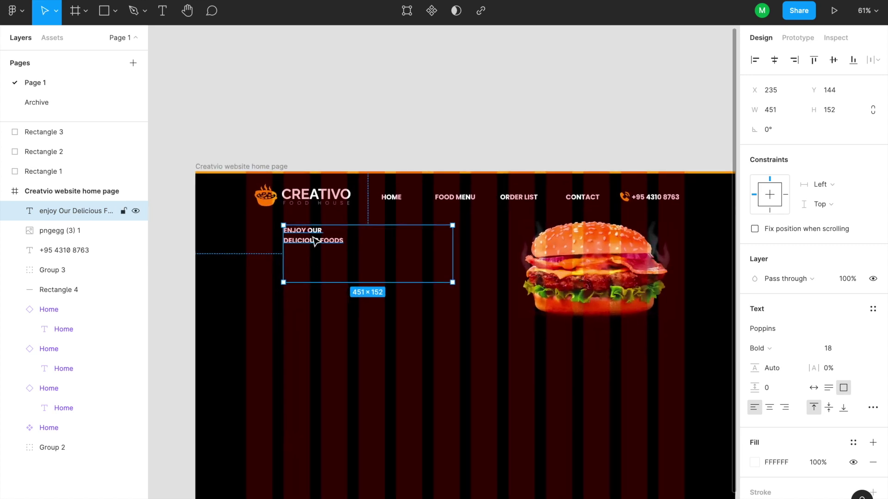
{"action": "left_click_drag", "start_coordinate": [326, 251], "coordinate": [322, 258]}
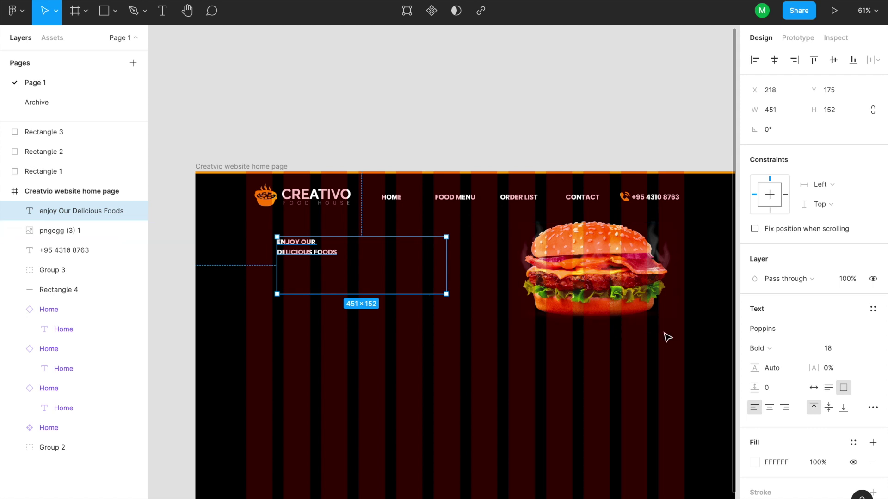
Step: Try the Libre Barcode 128 font on the "Enjoy Our Delicious Foods" heading
{"action": "left_click", "coordinate": [763, 329]}
{"action": "type", "text": "Libre Barcode 128"}
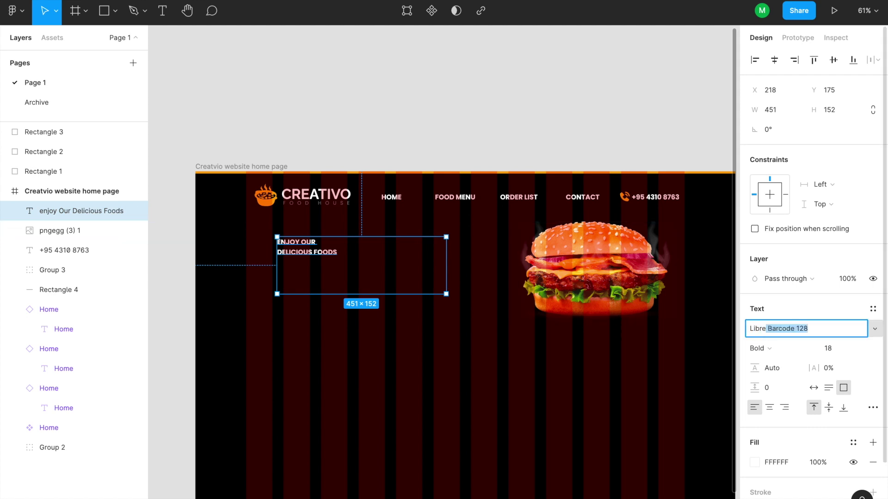
{"action": "key", "text": "Return"}
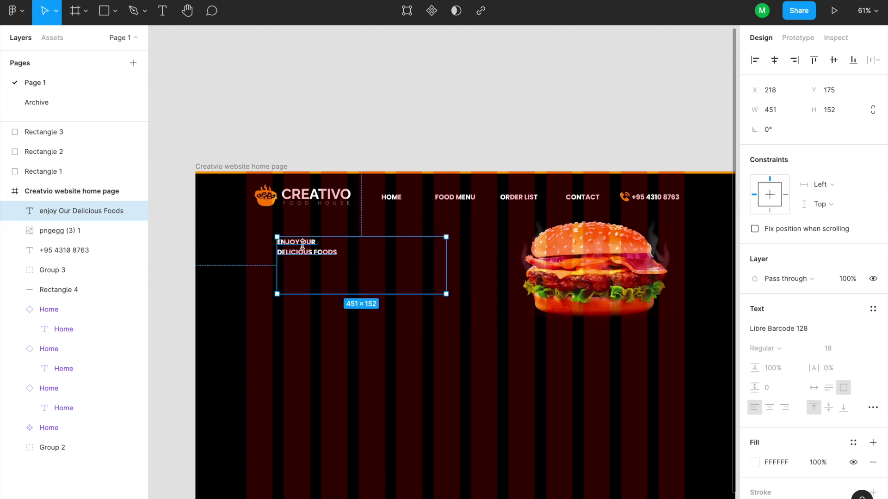
{"action": "scroll", "coordinate": [366, 275], "scroll_direction": "up", "scroll_amount": 5}
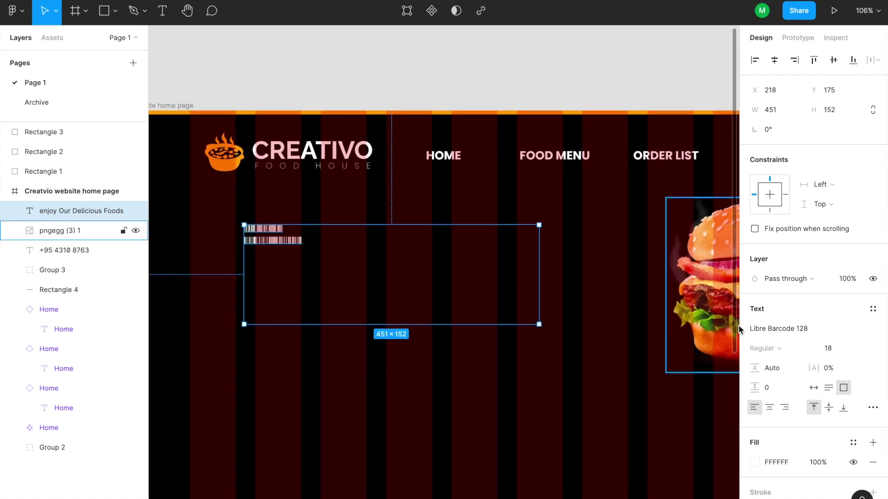
Step: Set the heading's font to Libre Baskerville
{"action": "left_click", "coordinate": [773, 328]}
{"action": "type", "text": "Li"}
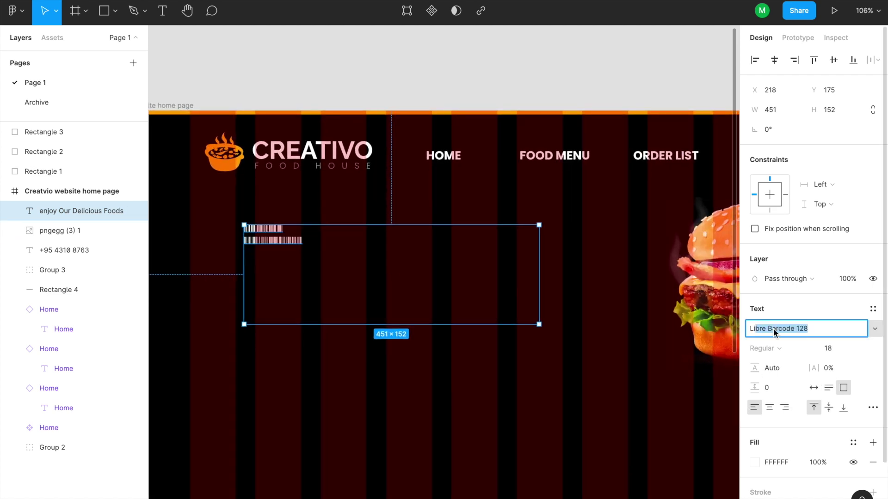
{"action": "type", "text": "bre Baskervill"}
{"action": "key", "text": "Return"}
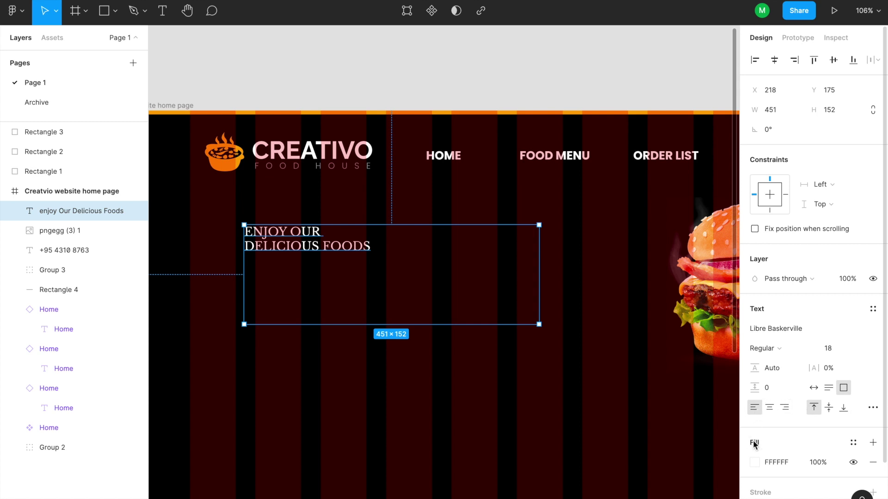
Step: Change the heading's letter case to title case in the type details
{"action": "left_click", "coordinate": [871, 408]}
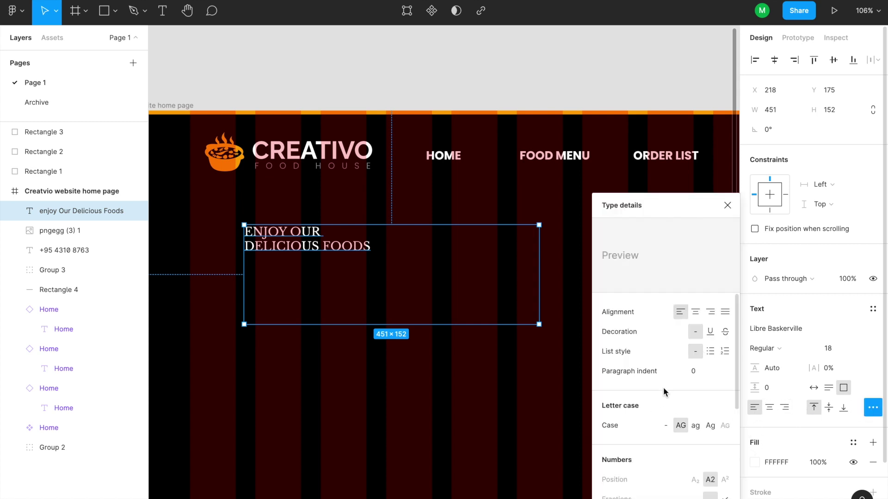
{"action": "left_click", "coordinate": [707, 424]}
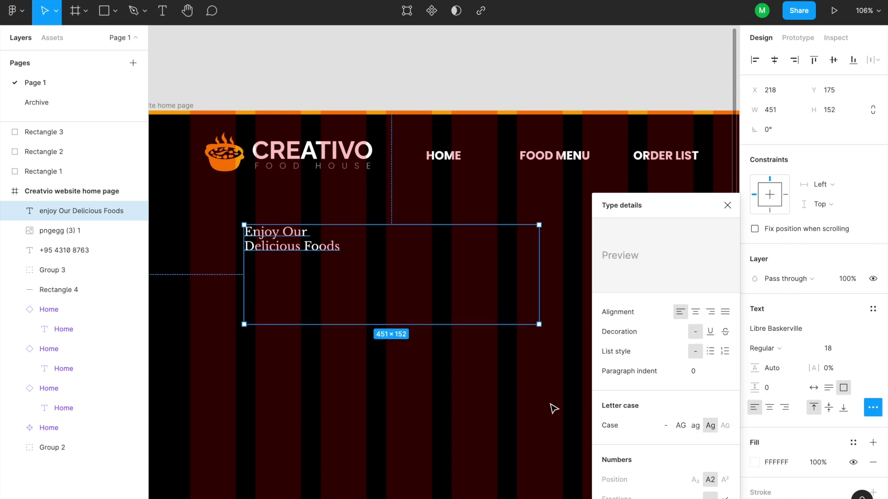
{"action": "left_click", "coordinate": [727, 205]}
Step: Increase the heading's font size to 42
{"action": "left_click", "coordinate": [830, 351]}
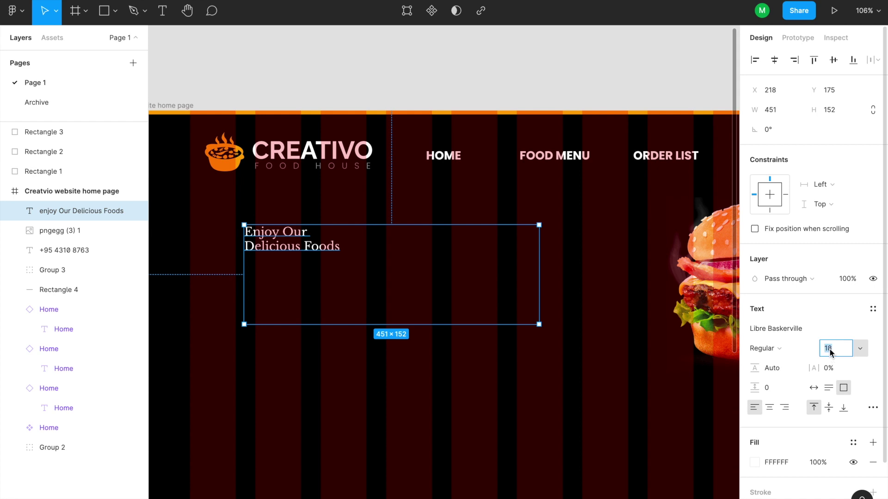
{"action": "key", "text": "Up"}
{"action": "key", "text": "Up"}
{"action": "key", "text": "Up"}
{"action": "key", "text": "Up"}
{"action": "key", "text": "Up"}
{"action": "key", "text": "Up"}
{"action": "key", "text": "Up"}
{"action": "key", "text": "Up"}
{"action": "key", "text": "Up"}
{"action": "key", "text": "Up"}
{"action": "key", "text": "Up"}
{"action": "key", "text": "Up"}
{"action": "key", "text": "Up"}
{"action": "key", "text": "Up"}
{"action": "key", "text": "Up"}
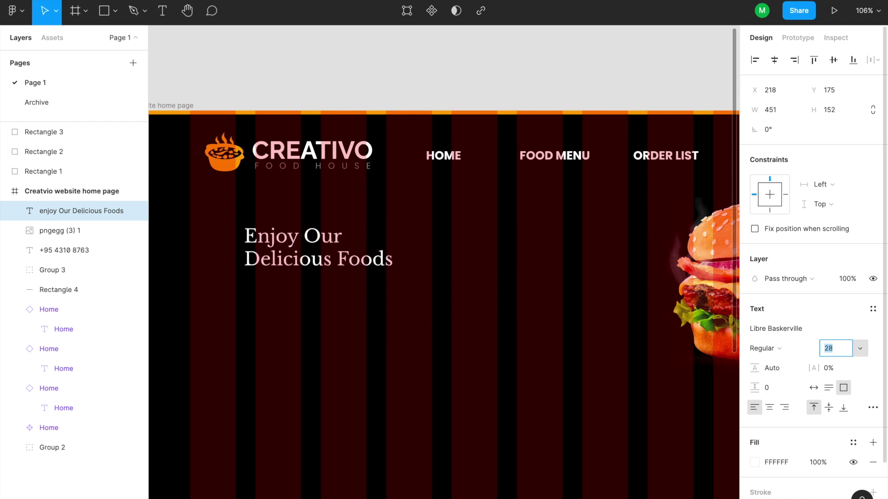
{"action": "key", "text": "Up"}
{"action": "key", "text": "Up"}
{"action": "key", "text": "Up"}
{"action": "key", "text": "Up"}
{"action": "key", "text": "Up"}
{"action": "key", "text": "Up"}
{"action": "key", "text": "Up"}
{"action": "key", "text": "Up"}
{"action": "key", "text": "Up"}
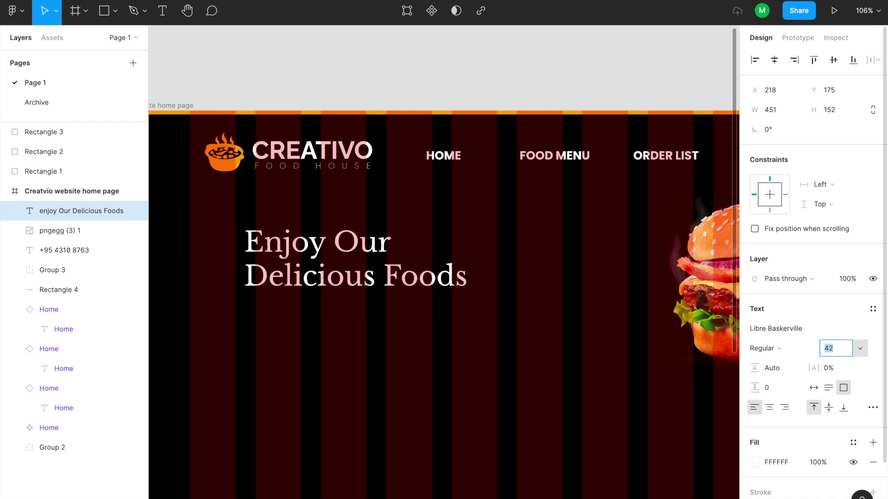
Step: Set the heading's line height to 58
{"action": "left_click", "coordinate": [773, 369]}
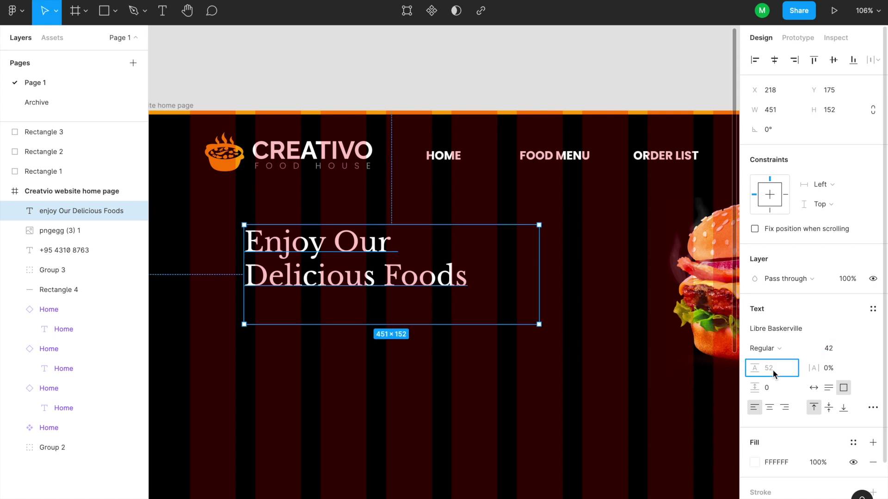
{"action": "key", "text": "Up"}
{"action": "key", "text": "Up"}
{"action": "key", "text": "Up"}
{"action": "key", "text": "Up"}
{"action": "key", "text": "Up"}
{"action": "key", "text": "Up"}
{"action": "key", "text": "Up"}
{"action": "key", "text": "Up"}
{"action": "key", "text": "Up"}
{"action": "key", "text": "Up"}
{"action": "key", "text": "Down"}
{"action": "key", "text": "Down"}
{"action": "key", "text": "Down"}
{"action": "key", "text": "Down"}
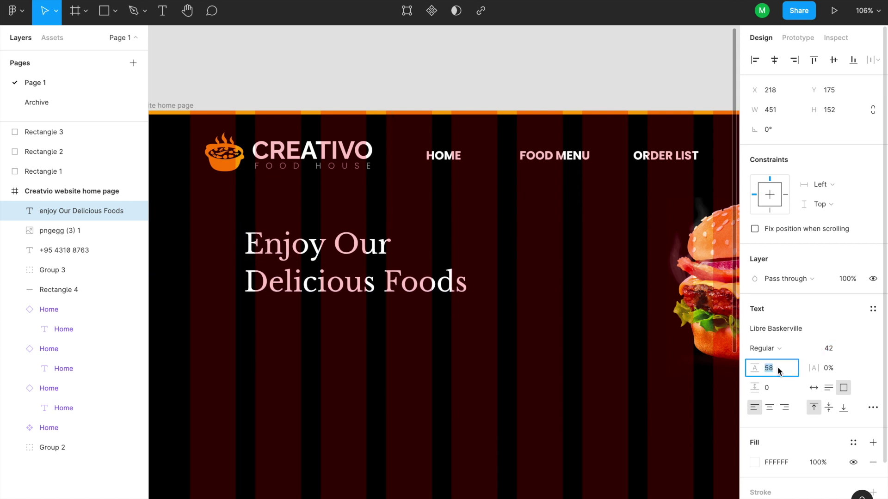
Step: Make the heading bold and set its font size to 45
{"action": "left_click", "coordinate": [776, 349]}
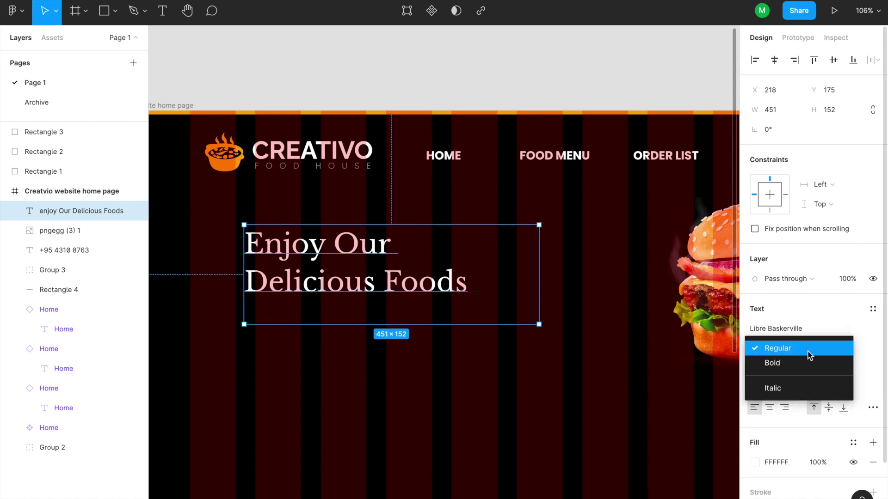
{"action": "left_click", "coordinate": [778, 365]}
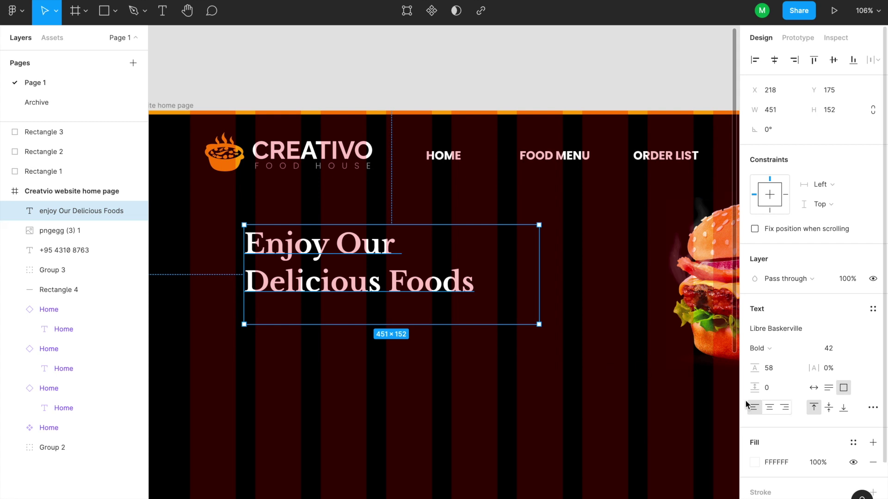
{"action": "left_click", "coordinate": [828, 350]}
{"action": "type", "text": "5"}
{"action": "key", "text": "Return"}
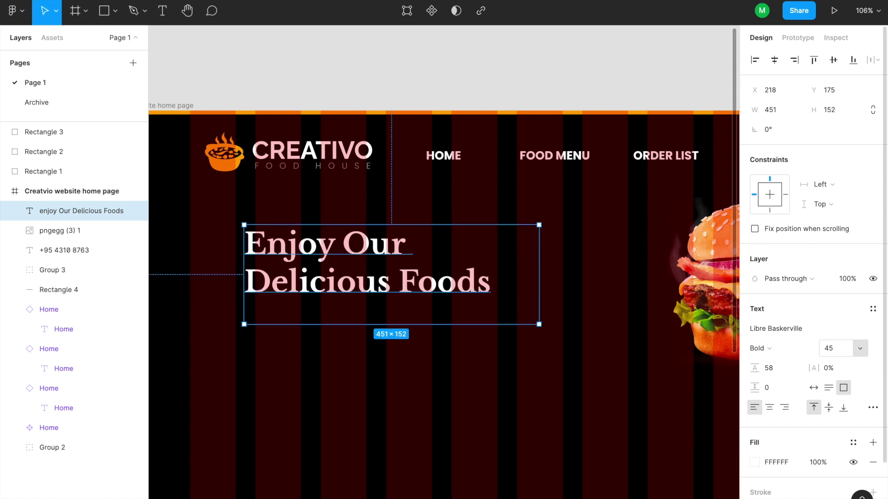
Step: Reposition the burger image to about X 835, Y 155 and the heading to about X 242, Y 186, vertically centred with it
{"action": "left_click_drag", "start_coordinate": [298, 255], "coordinate": [278, 254]}
{"action": "left_click", "coordinate": [357, 356]}
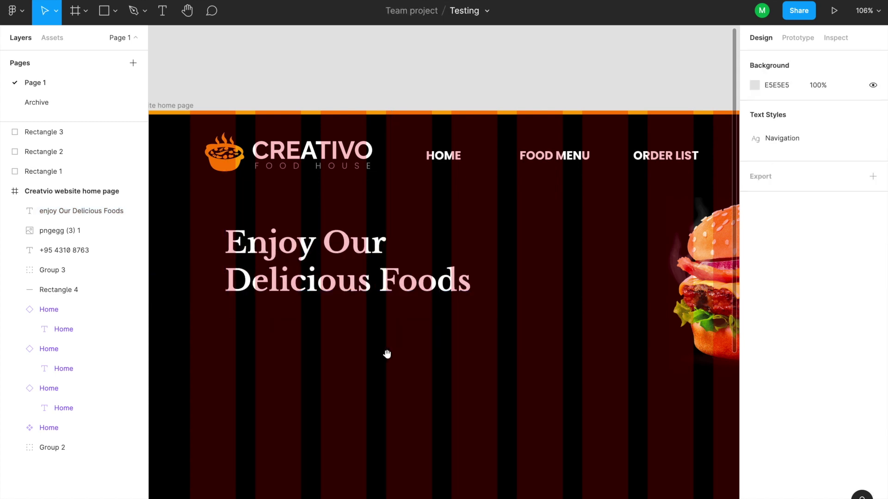
{"action": "scroll", "coordinate": [385, 352], "scroll_direction": "down", "scroll_amount": 1}
{"action": "scroll", "coordinate": [388, 333], "scroll_direction": "down", "scroll_amount": 2}
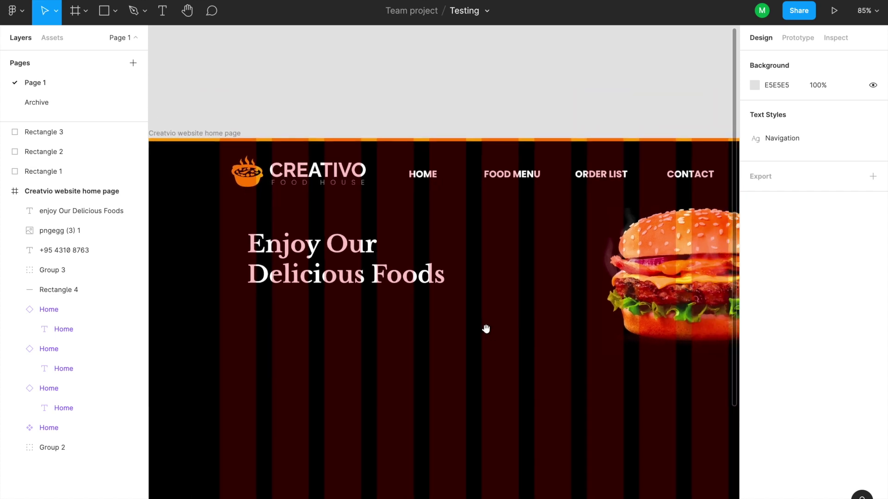
{"action": "scroll", "coordinate": [487, 335], "scroll_direction": "down", "scroll_amount": 3}
{"action": "mouse_move", "coordinate": [586, 314]}
{"action": "left_mouse_down"}
{"action": "mouse_move", "coordinate": [573, 317]}
{"action": "mouse_move", "coordinate": [601, 322]}
{"action": "left_mouse_up"}
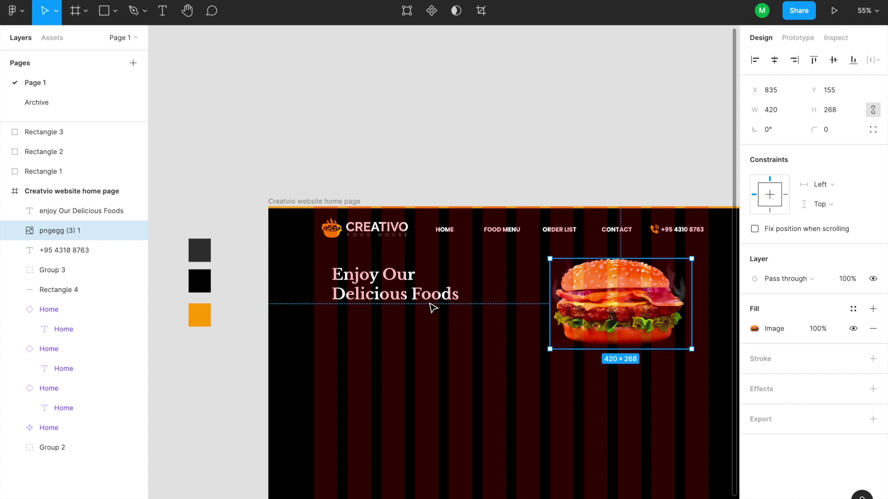
{"action": "left_click_drag", "start_coordinate": [438, 305], "coordinate": [446, 305]}
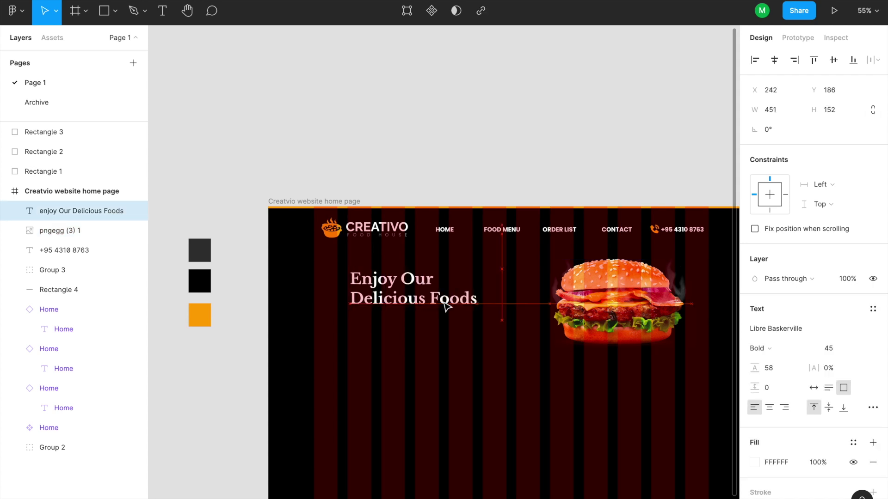
Step: Preview the home page design in presentation view and return to the editor
{"action": "left_click", "coordinate": [347, 163]}
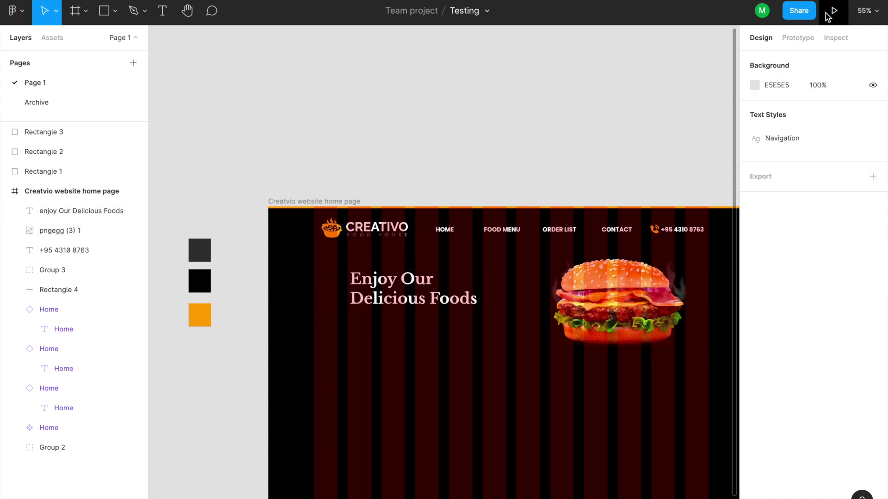
{"action": "left_click", "coordinate": [87, 1]}
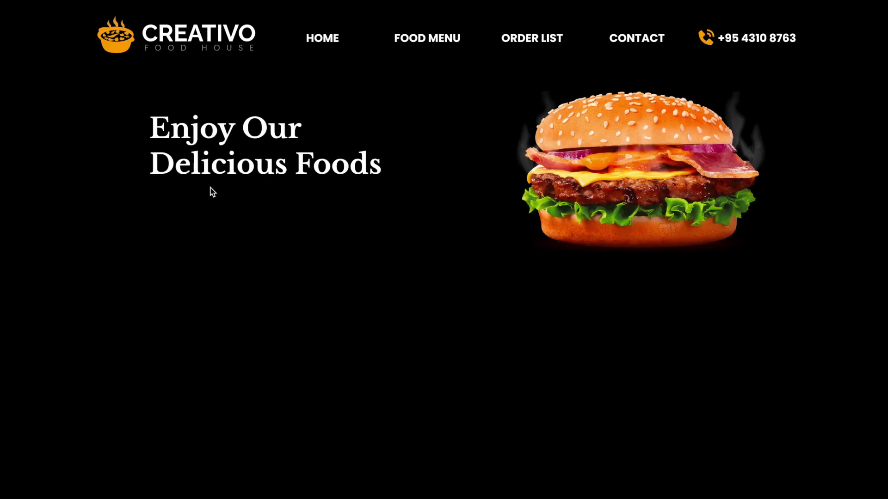
{"action": "left_click", "coordinate": [56, 1]}
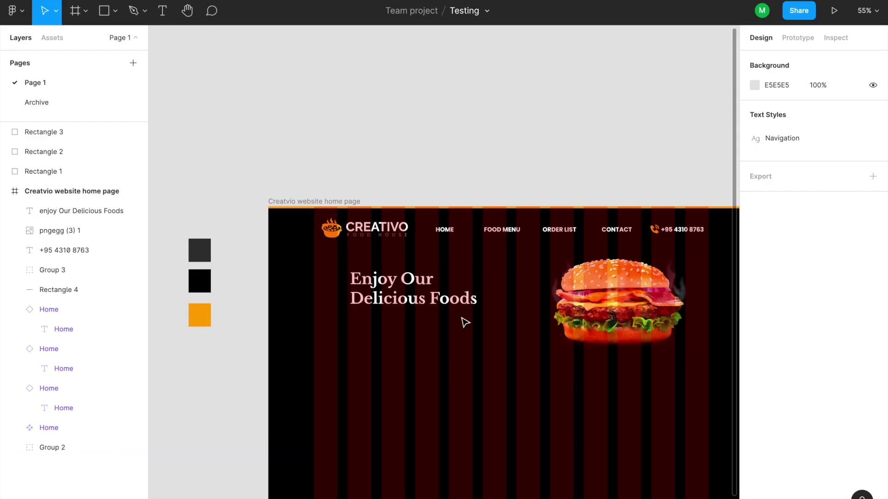
Step: Shorten the heading's text box to a height of about 121
{"action": "scroll", "coordinate": [451, 329], "scroll_direction": "up", "scroll_amount": 5}
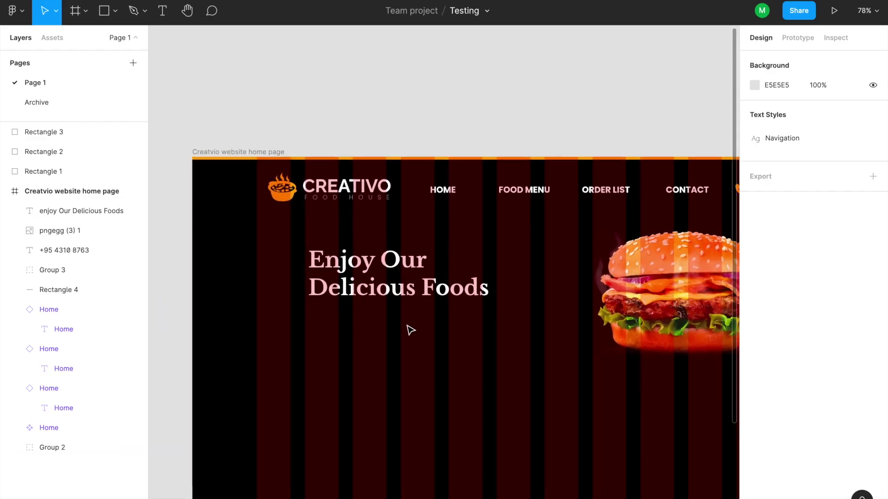
{"action": "key", "text": "t"}
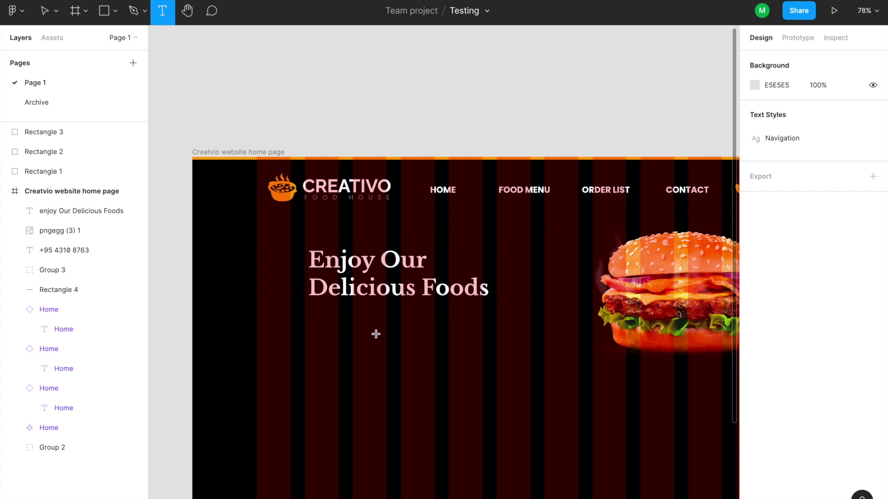
{"action": "key", "text": "v"}
{"action": "left_click", "coordinate": [422, 316]}
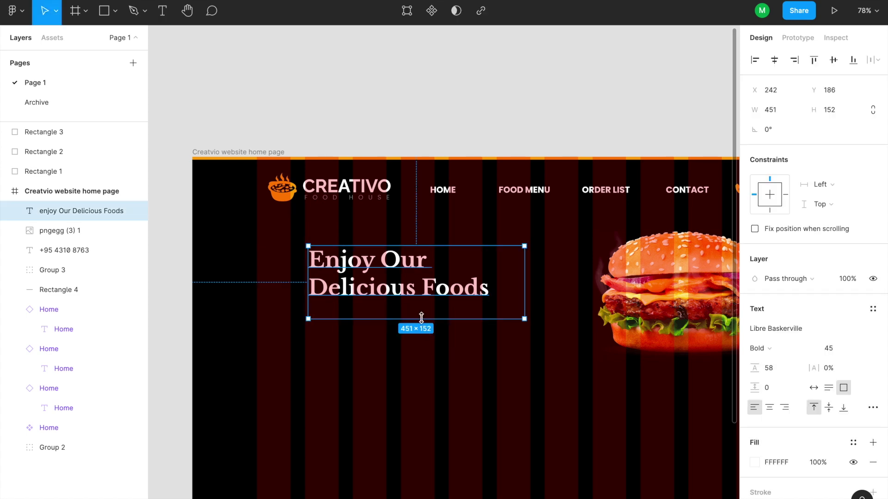
{"action": "left_click_drag", "start_coordinate": [421, 318], "coordinate": [422, 304]}
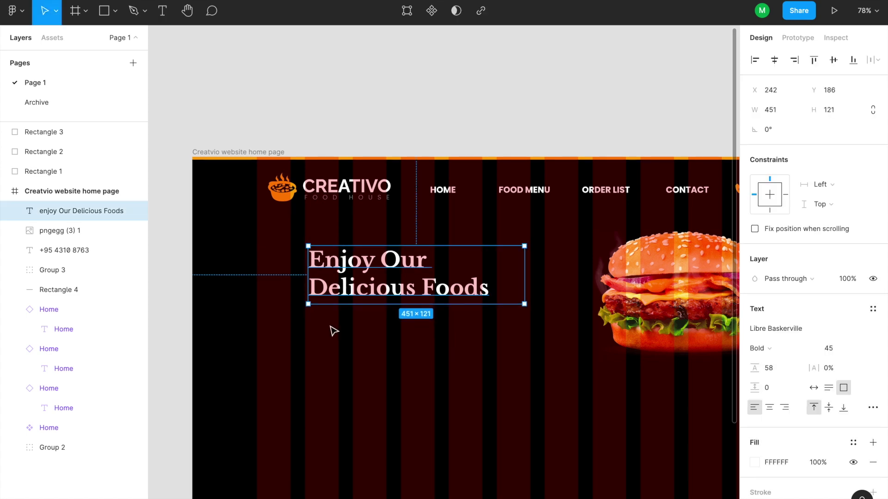
Step: Draw a text box about 470 × 131 below the heading and open the Lorem ipsum plugin for it
{"action": "key", "text": "Return"}
{"action": "left_click_drag", "start_coordinate": [308, 310], "coordinate": [533, 373]}
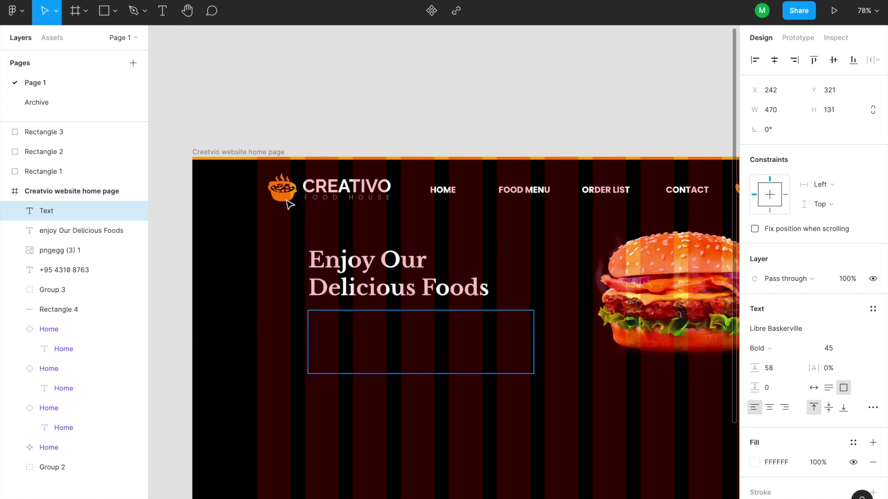
{"action": "right_click", "coordinate": [437, 340]}
{"action": "mouse_move", "coordinate": [513, 406]}
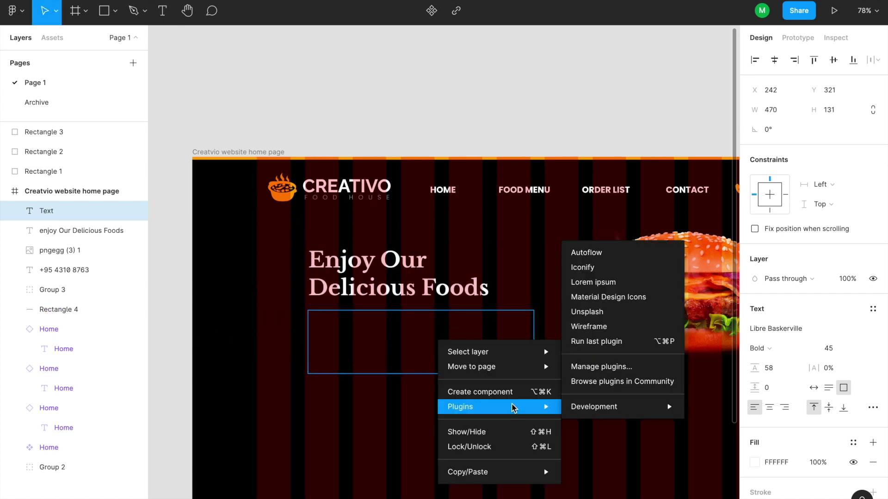
{"action": "left_click", "coordinate": [600, 283]}
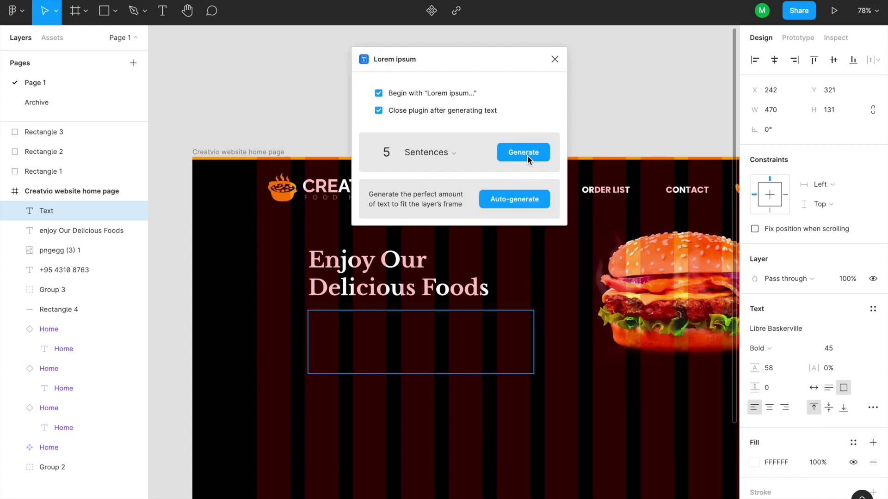
Step: Fill the new text box with lorem ipsum placeholder text generated by number of words
{"action": "left_click", "coordinate": [434, 153]}
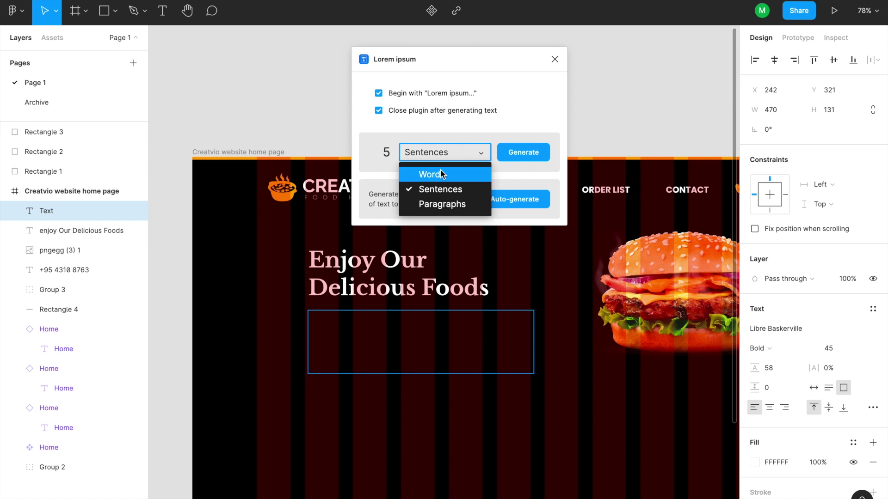
{"action": "left_click", "coordinate": [441, 171]}
{"action": "left_click", "coordinate": [384, 151]}
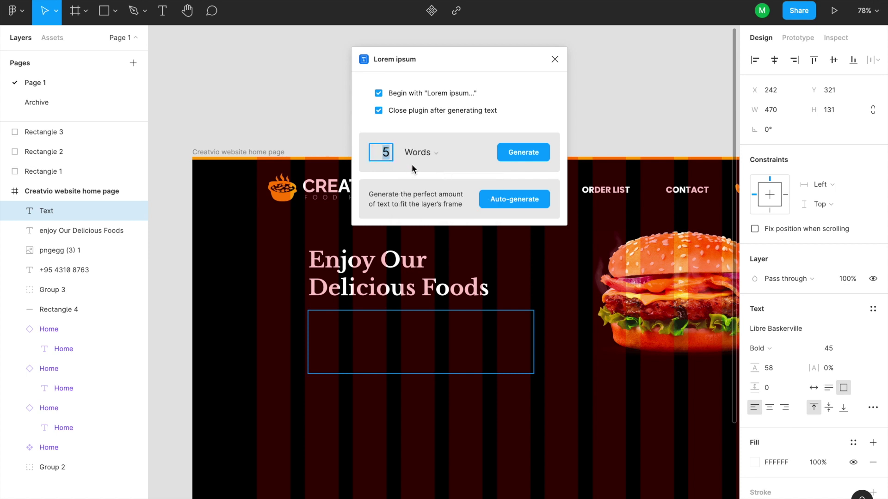
{"action": "type", "text": "50"}
{"action": "left_click", "coordinate": [522, 153]}
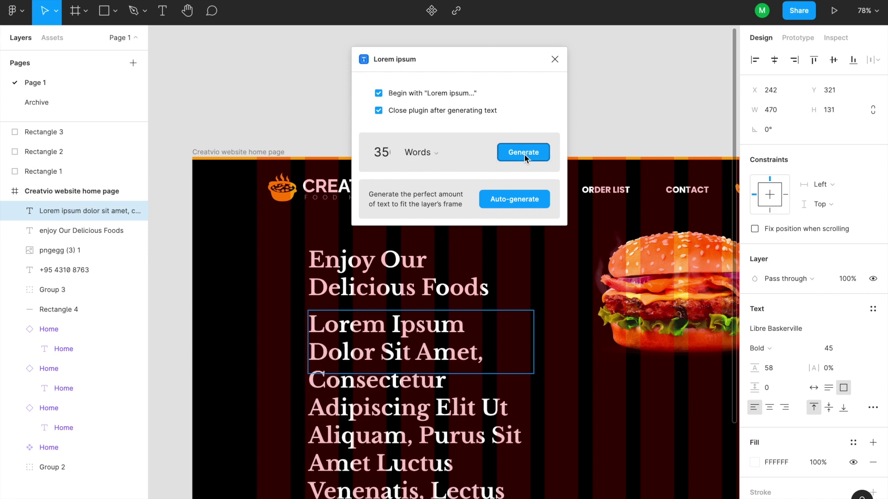
Step: Change the placeholder paragraph's font to Poppins Regular
{"action": "double_click", "coordinate": [418, 348]}
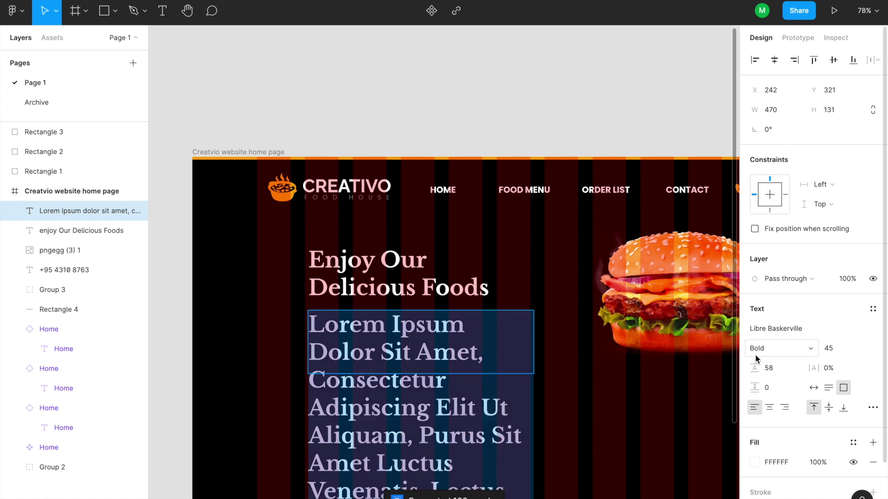
{"action": "left_click", "coordinate": [772, 330]}
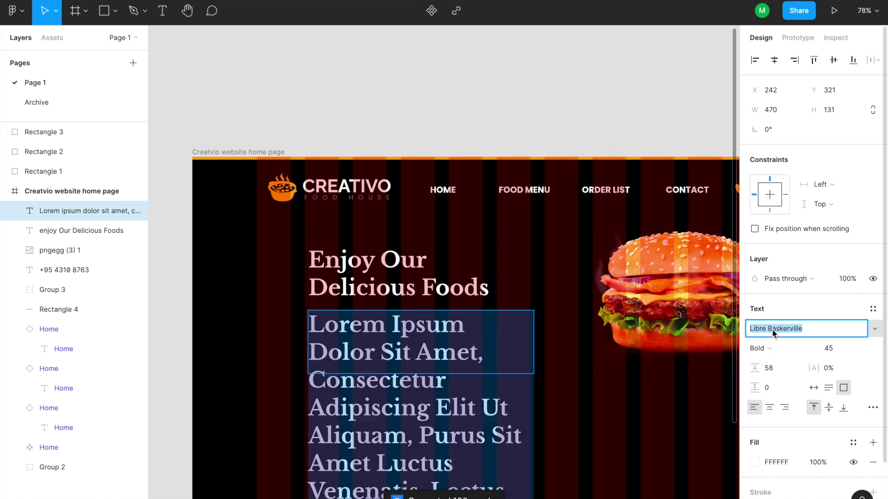
{"action": "type", "text": "Poppins"}
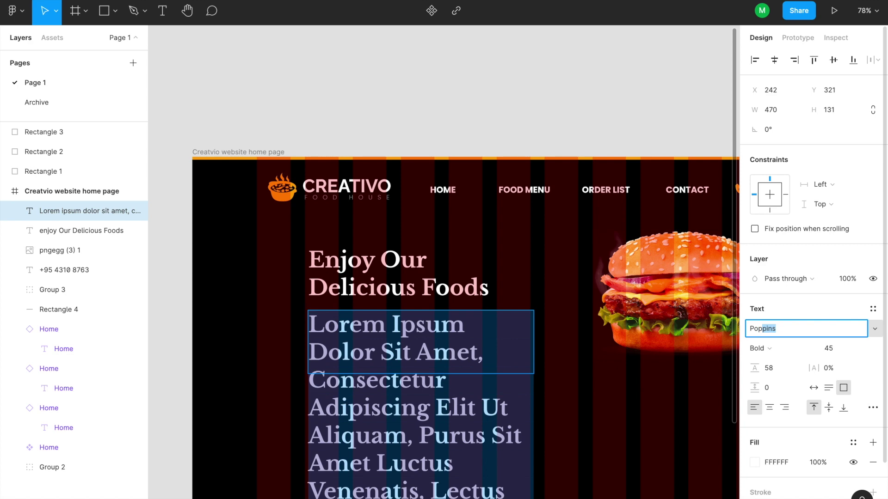
{"action": "left_click", "coordinate": [770, 348]}
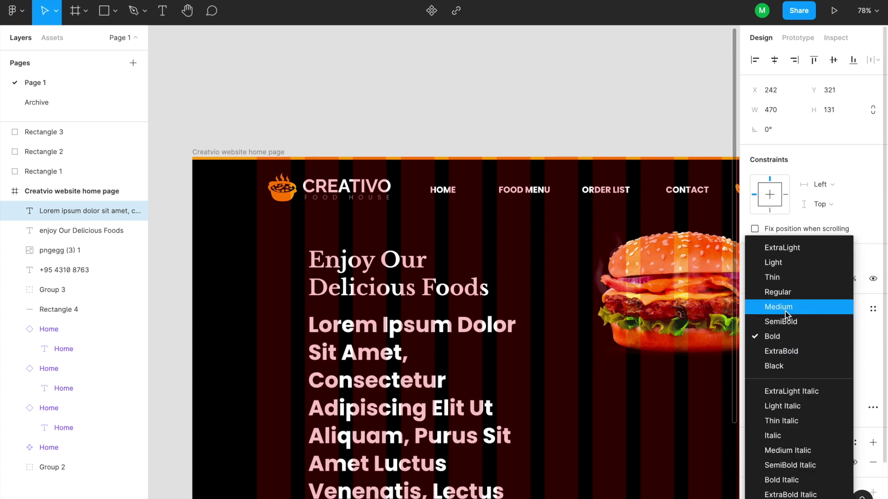
{"action": "left_click", "coordinate": [783, 290]}
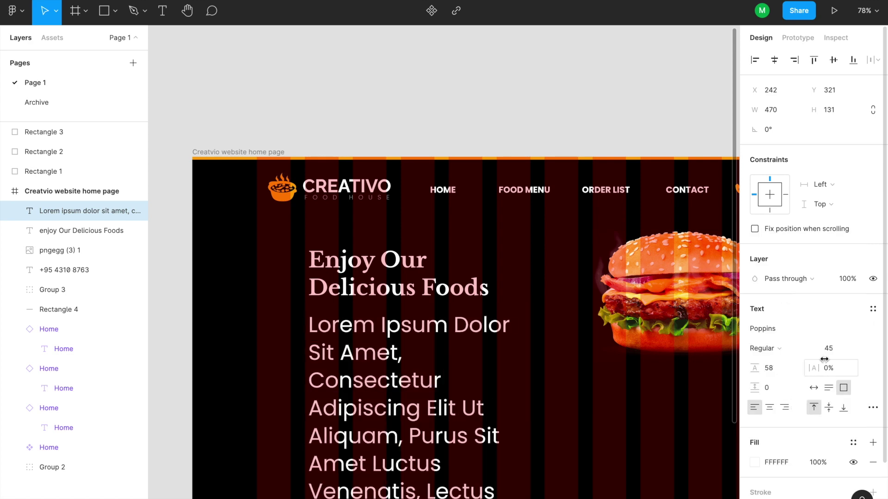
Step: Set the placeholder paragraph's font size to 16 and its line height to Auto
{"action": "left_click", "coordinate": [832, 350]}
{"action": "type", "text": "15"}
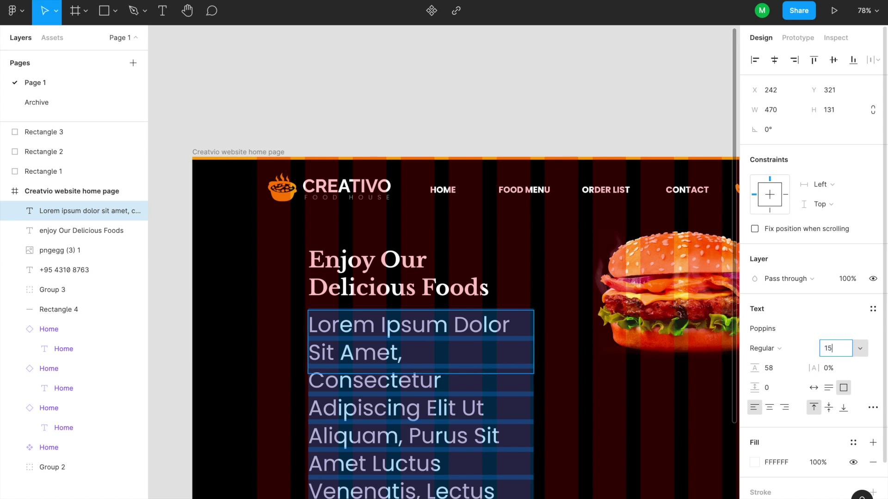
{"action": "key", "text": "Return"}
{"action": "left_click", "coordinate": [839, 354]}
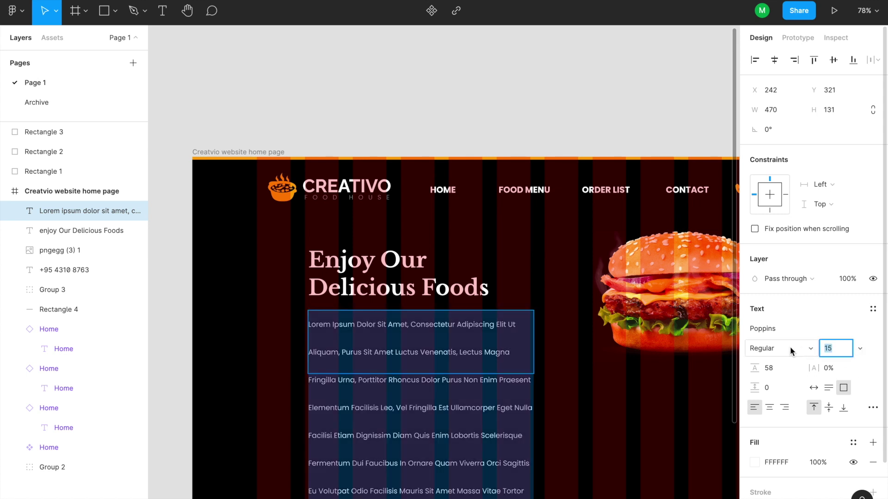
{"action": "type", "text": "16"}
{"action": "key", "text": "Return"}
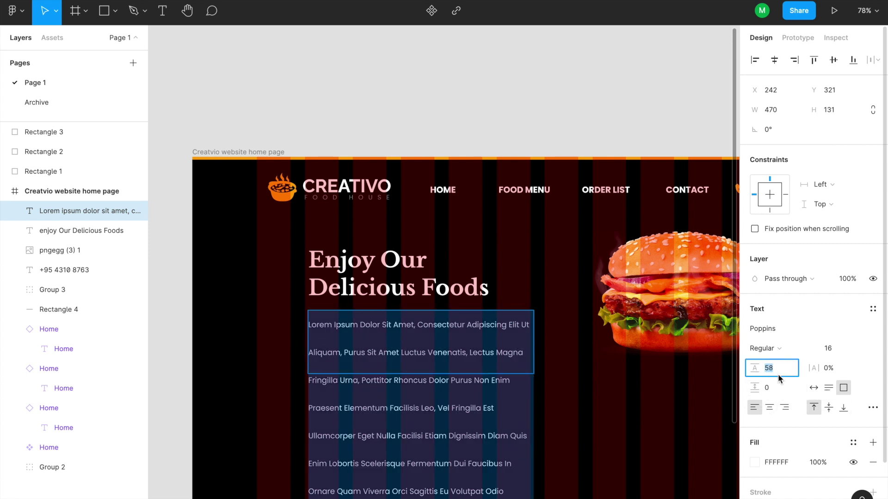
{"action": "type", "text": "auto"}
{"action": "key", "text": "Return"}
{"action": "double_click", "coordinate": [464, 396]}
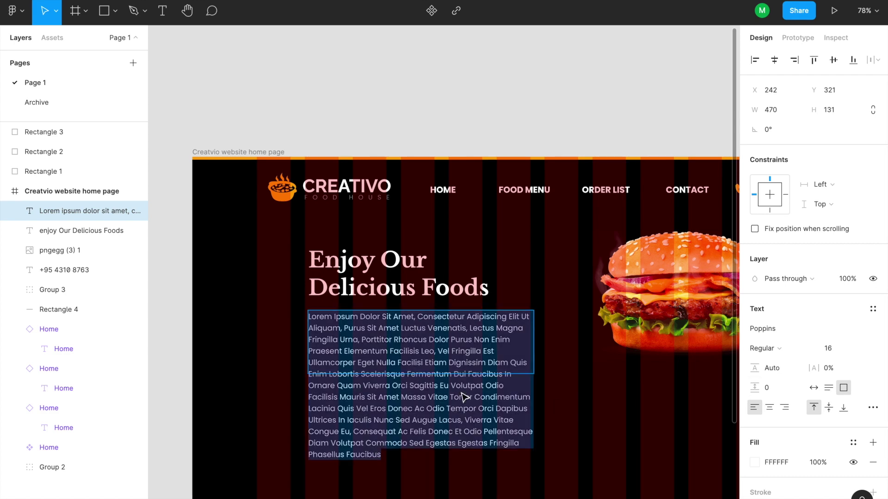
{"action": "key", "text": "Escape"}
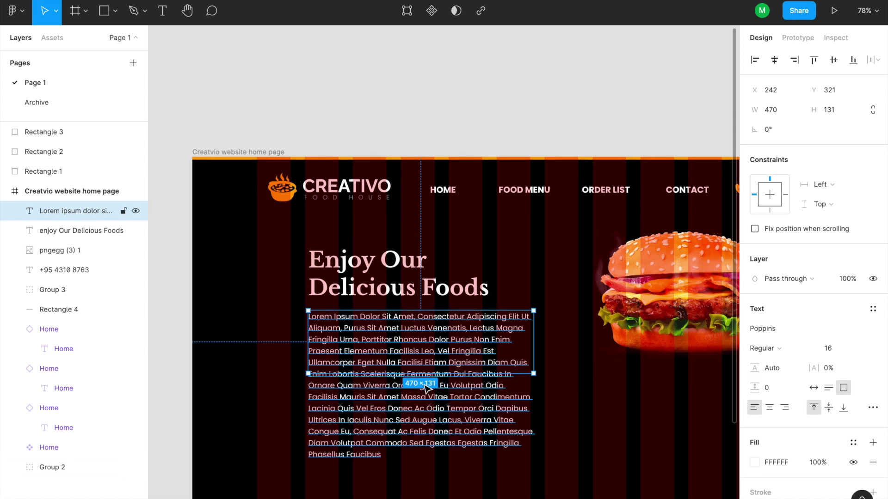
Step: Delete the placeholder text that follows "Praesent Elementum" so the paragraph ends there
{"action": "scroll", "coordinate": [473, 373], "scroll_direction": "up", "scroll_amount": 1}
{"action": "double_click", "coordinate": [449, 352]}
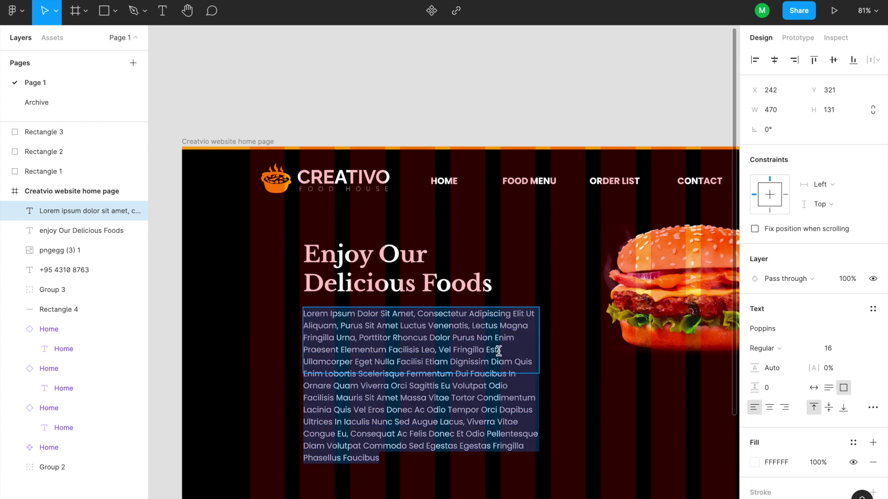
{"action": "left_click", "coordinate": [487, 351]}
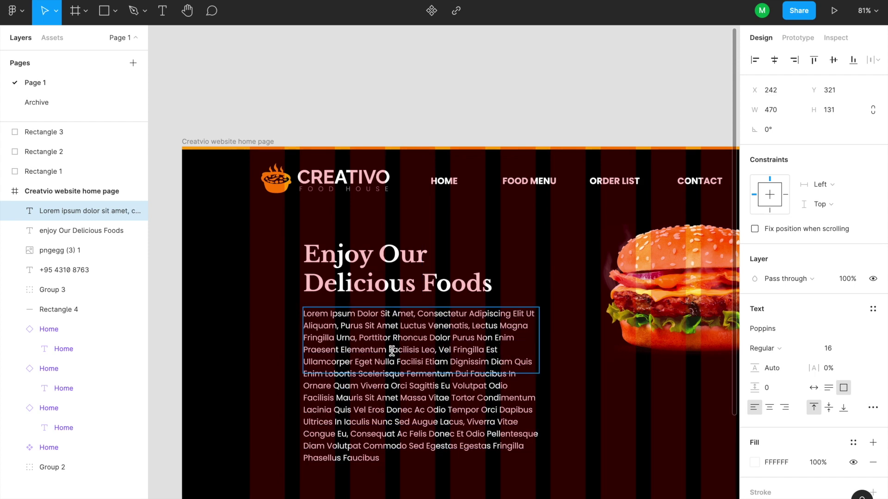
{"action": "left_click_drag", "start_coordinate": [392, 352], "coordinate": [539, 460]}
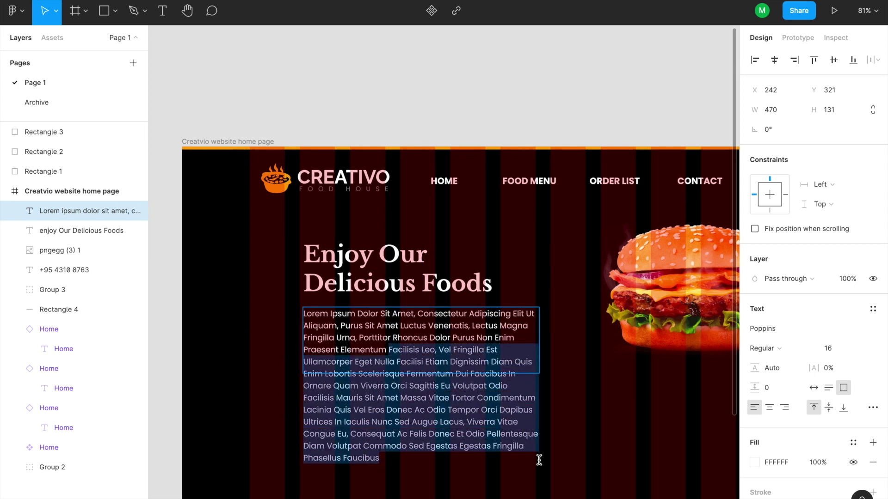
{"action": "key", "text": "BackSpace"}
Step: Set the whole paragraph's letter case to lowercase
{"action": "key", "text": "ctrl+a"}
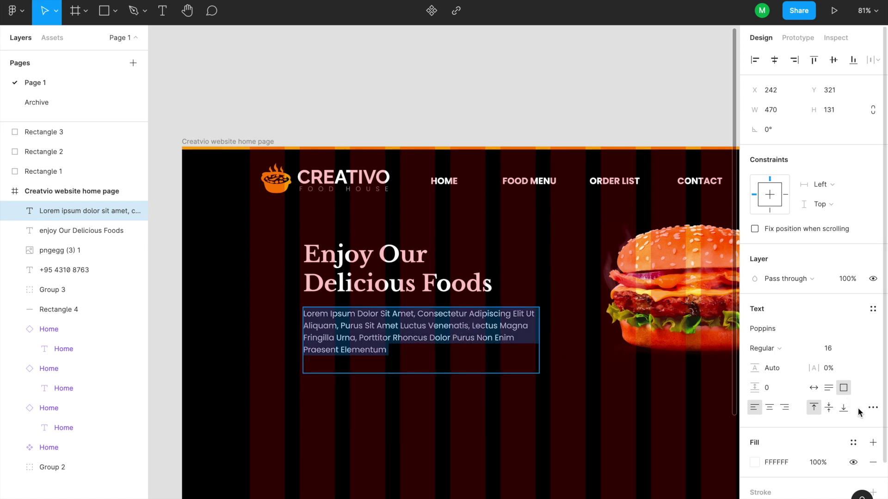
{"action": "left_click", "coordinate": [872, 408]}
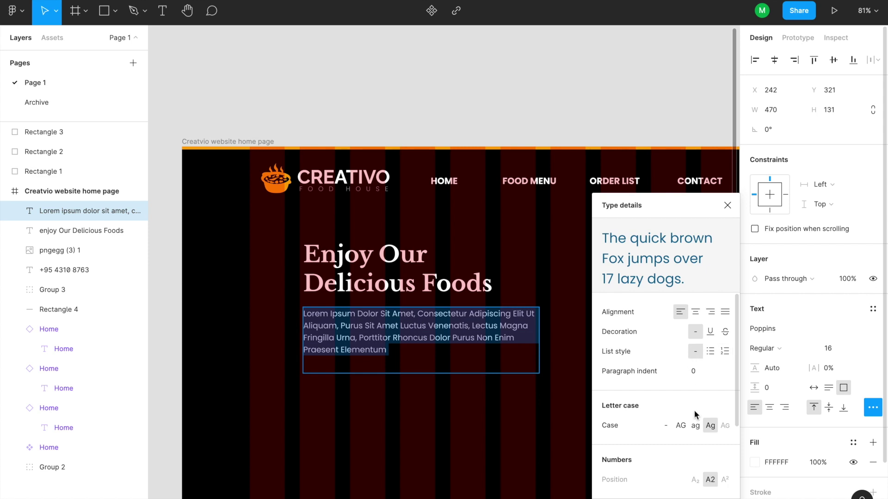
{"action": "left_click", "coordinate": [695, 425]}
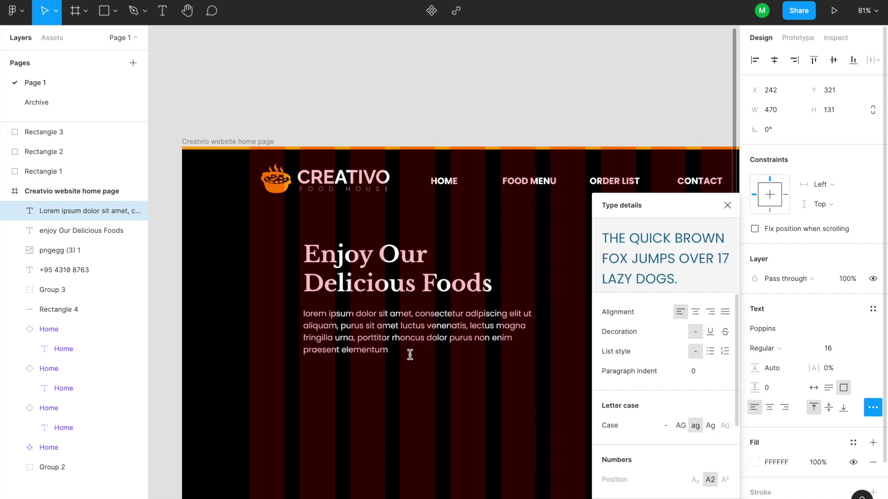
{"action": "double_click", "coordinate": [378, 311]}
{"action": "left_click", "coordinate": [728, 206]}
{"action": "left_click", "coordinate": [318, 318]}
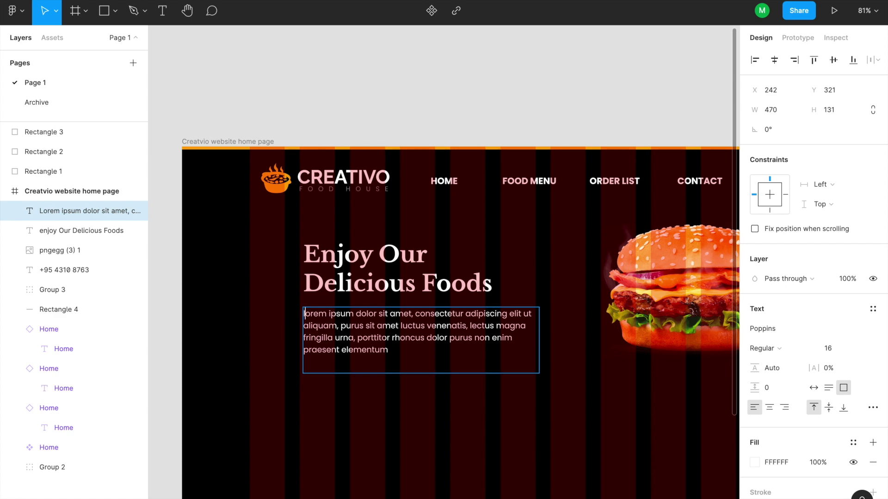
{"action": "left_click", "coordinate": [377, 125]}
Step: Try uppercase on the paragraph, then set its letter case to none so the text appears as originally generated
{"action": "scroll", "coordinate": [402, 322], "scroll_direction": "up", "scroll_amount": 2}
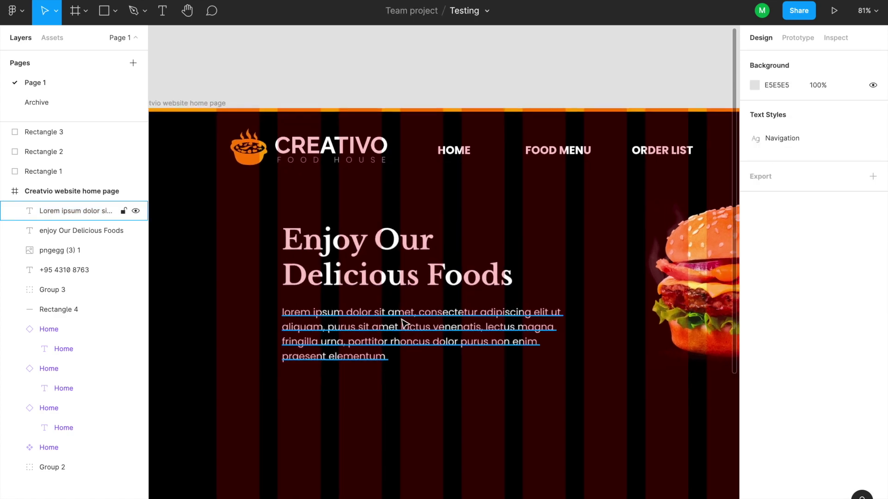
{"action": "scroll", "coordinate": [401, 323], "scroll_direction": "up", "scroll_amount": 2}
{"action": "left_click", "coordinate": [401, 322]}
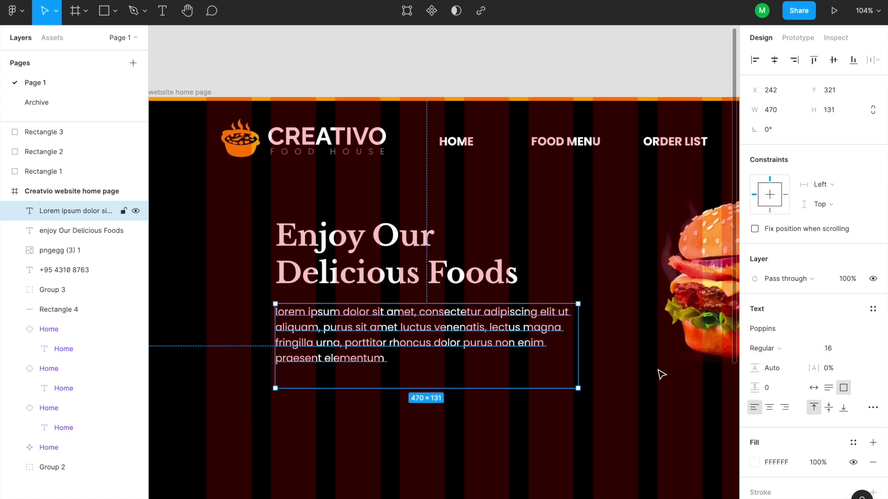
{"action": "left_click", "coordinate": [874, 407]}
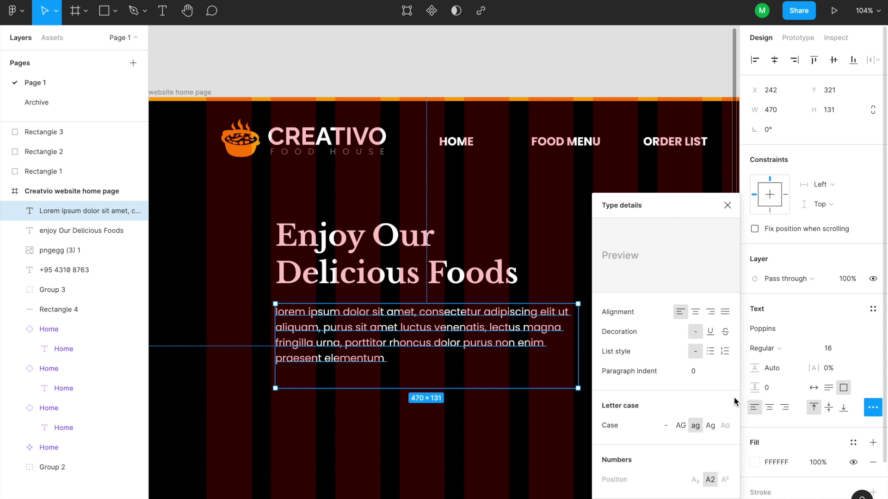
{"action": "left_click", "coordinate": [681, 428]}
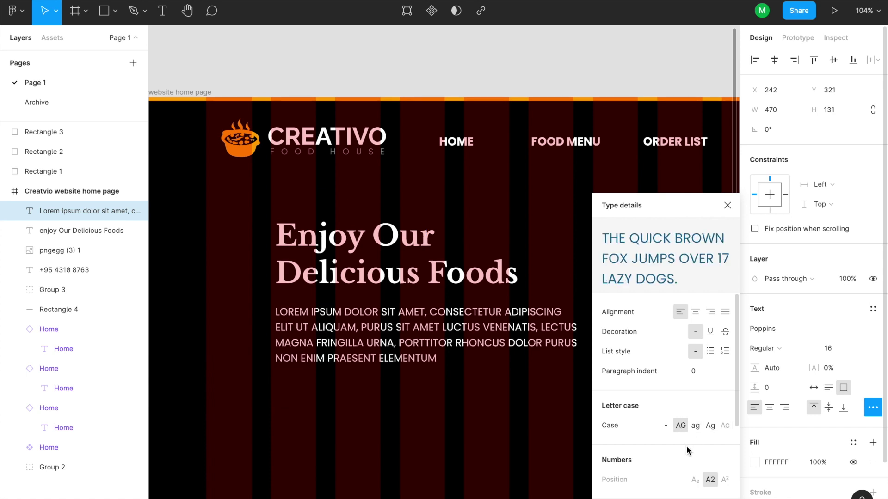
{"action": "left_click", "coordinate": [665, 425]}
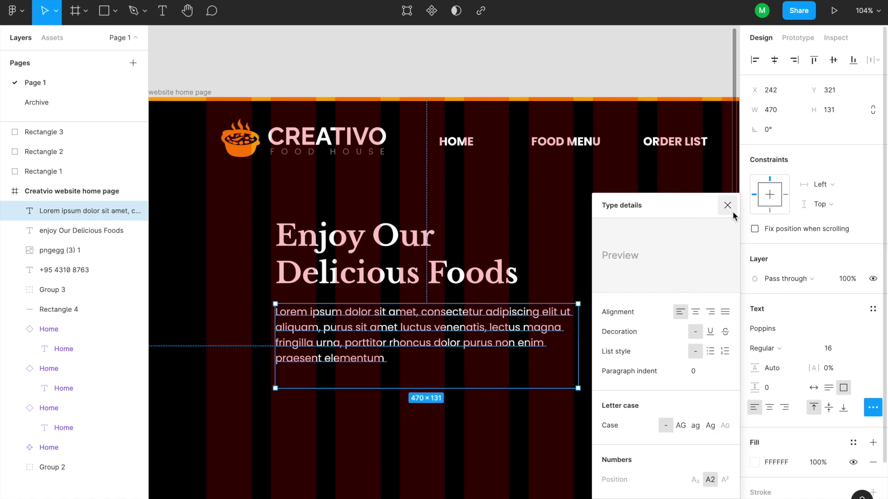
{"action": "left_click", "coordinate": [727, 205]}
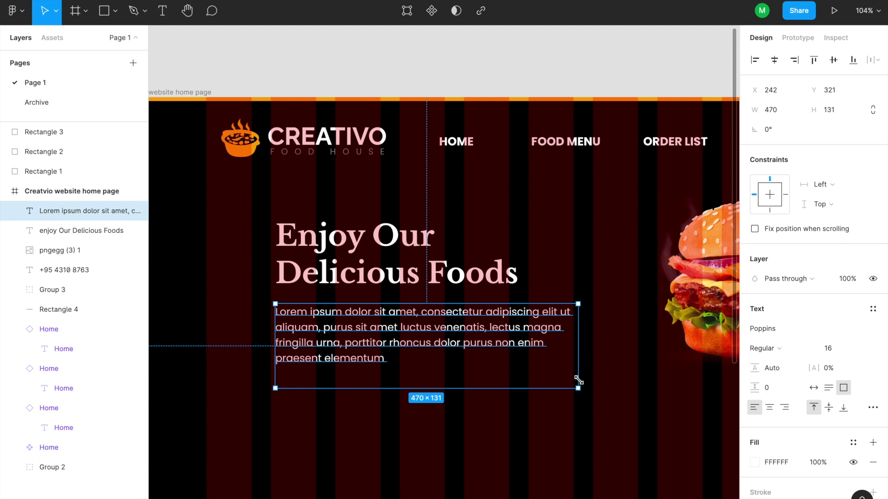
Step: Resize the paragraph's text box to about 472 × 102 and add a full stop after "elementum"
{"action": "left_click_drag", "start_coordinate": [578, 385], "coordinate": [579, 370]}
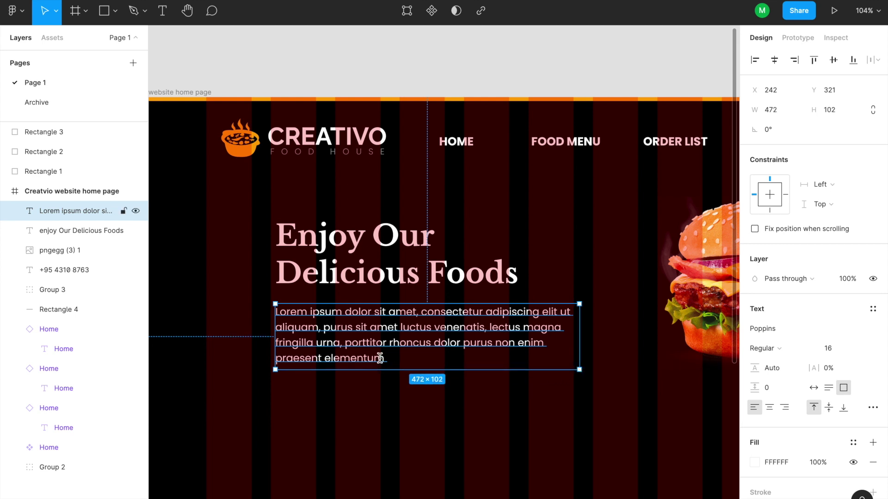
{"action": "double_click", "coordinate": [393, 359]}
{"action": "left_click", "coordinate": [393, 358]}
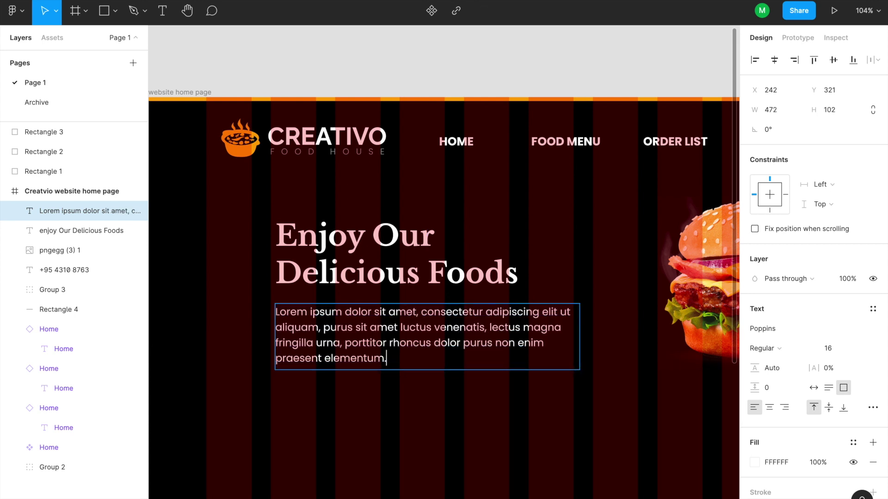
{"action": "key", "text": "Escape"}
Step: Move the paragraph up to about 6 px below the heading's text box
{"action": "left_click", "coordinate": [403, 332]}
{"action": "left_click", "coordinate": [402, 336]}
{"action": "left_click_drag", "start_coordinate": [402, 339], "coordinate": [401, 332]}
{"action": "left_click", "coordinate": [435, 396]}
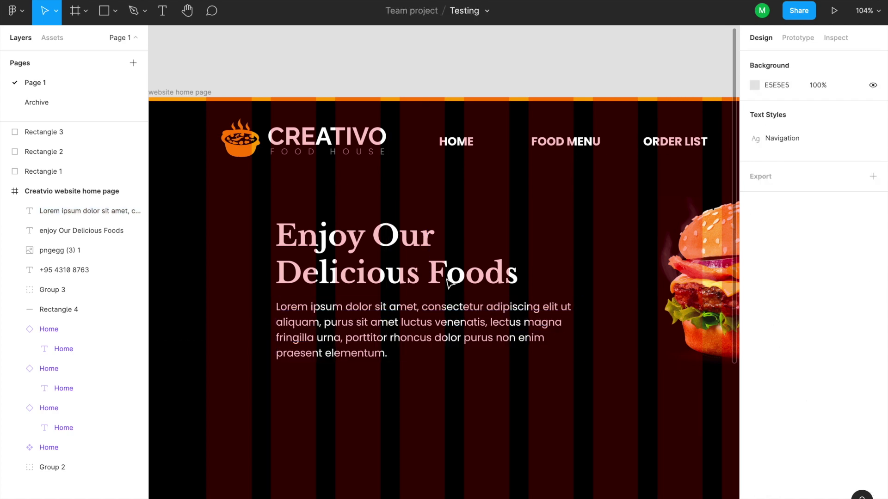
Step: Enlarge the burger image proportionally to about 458 × 292, keeping its upper-right corner fixed
{"action": "scroll", "coordinate": [447, 279], "scroll_direction": "up", "scroll_amount": 5}
{"action": "scroll", "coordinate": [446, 280], "scroll_direction": "down", "scroll_amount": 5}
{"action": "scroll", "coordinate": [448, 282], "scroll_direction": "down", "scroll_amount": 5}
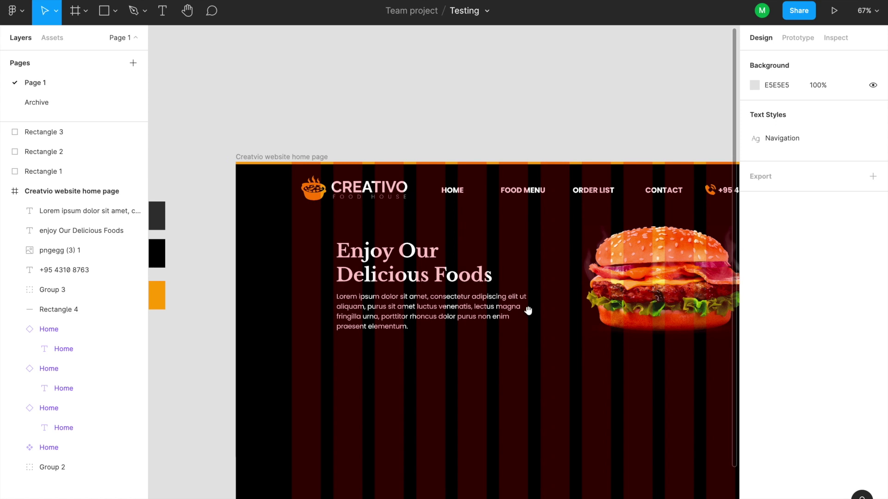
{"action": "scroll", "coordinate": [529, 303], "scroll_direction": "right", "scroll_amount": 2}
{"action": "left_click", "coordinate": [600, 307]}
{"action": "left_click_drag", "start_coordinate": [524, 333], "coordinate": [508, 343]}
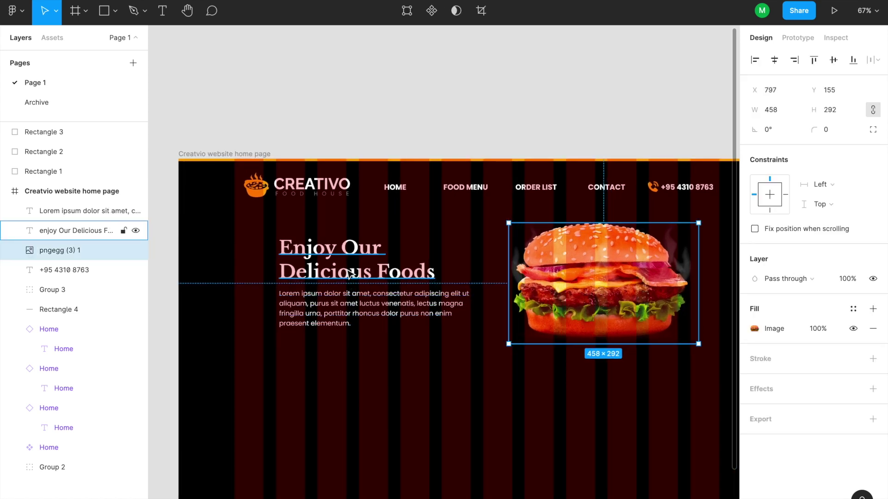
Step: Move the heading and paragraph together up by about 10 px beside the burger image
{"action": "left_click", "coordinate": [350, 248]}
{"action": "left_click", "coordinate": [365, 306], "text": "shift"}
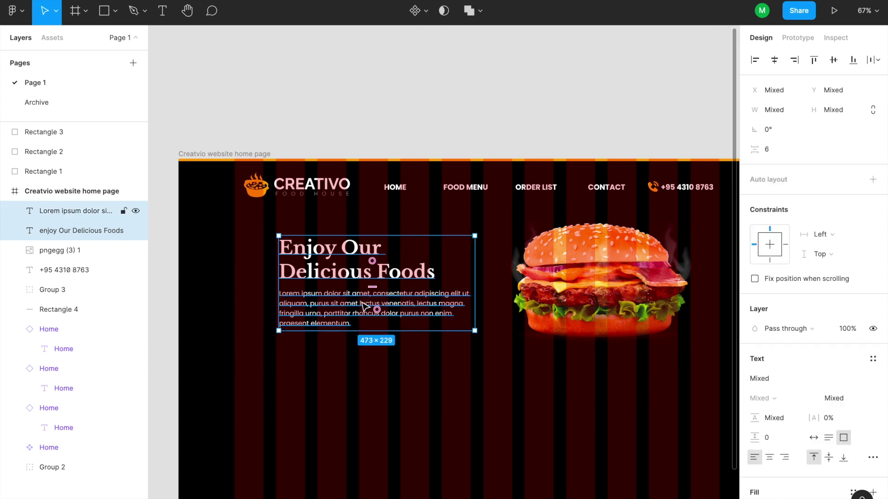
{"action": "key", "text": "shift+Down"}
{"action": "key", "text": "shift+Down"}
{"action": "key", "text": "shift+Down"}
{"action": "key", "text": "shift+Down"}
{"action": "key", "text": "shift+Up"}
{"action": "key", "text": "shift+Up"}
{"action": "key", "text": "shift+Up"}
{"action": "key", "text": "shift+Up"}
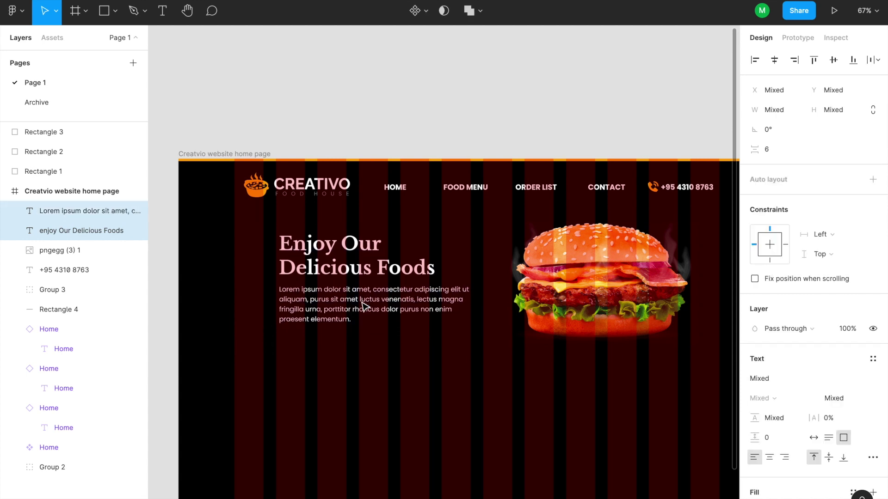
Step: Delete the words "rhoncus dolor purus non enim" from the hero paragraph
{"action": "left_click", "coordinate": [368, 309]}
{"action": "double_click", "coordinate": [368, 309]}
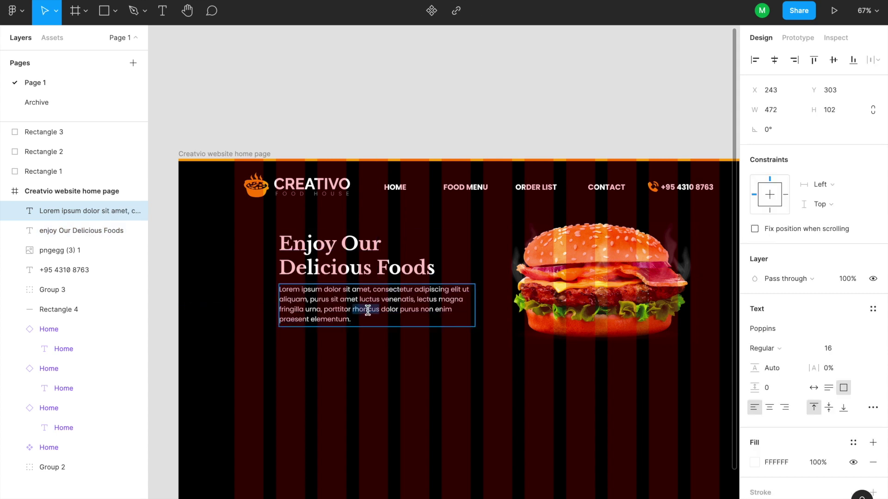
{"action": "left_click", "coordinate": [454, 310], "text": "shift"}
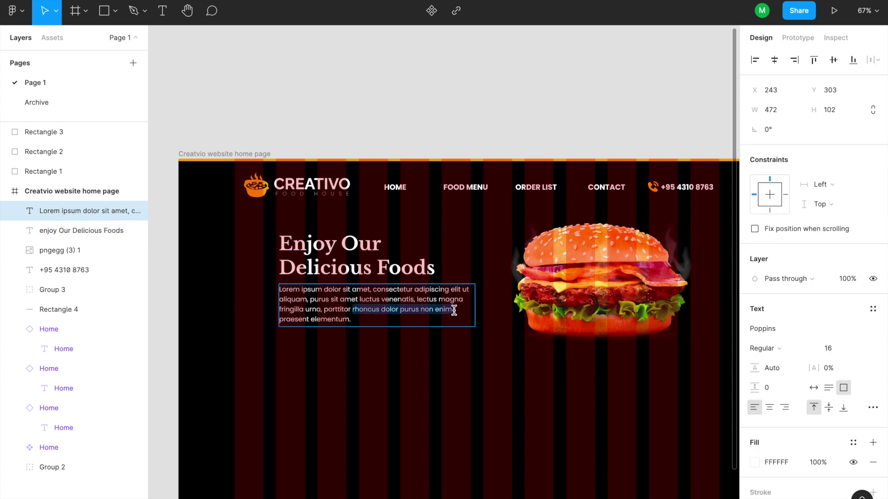
{"action": "key", "text": "BackSpace"}
{"action": "key", "text": "Escape"}
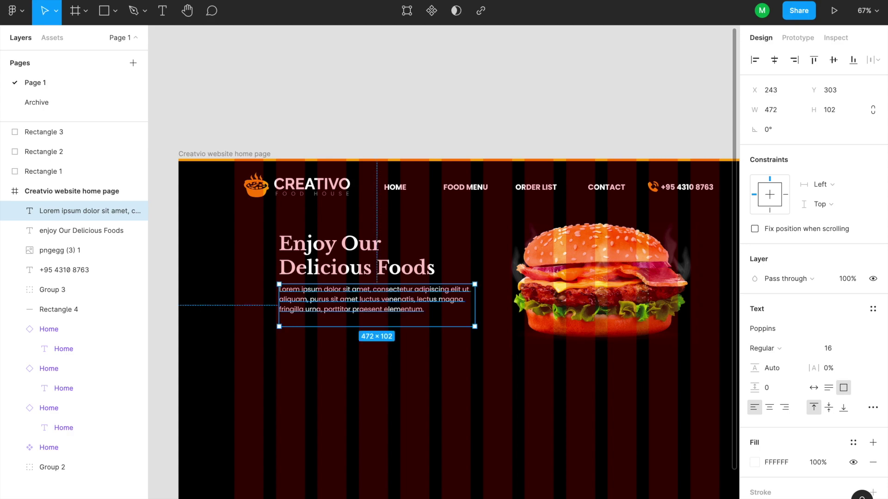
Step: Preview the home page in presentation mode, then return to the design with nothing selected
{"action": "left_click", "coordinate": [835, 11]}
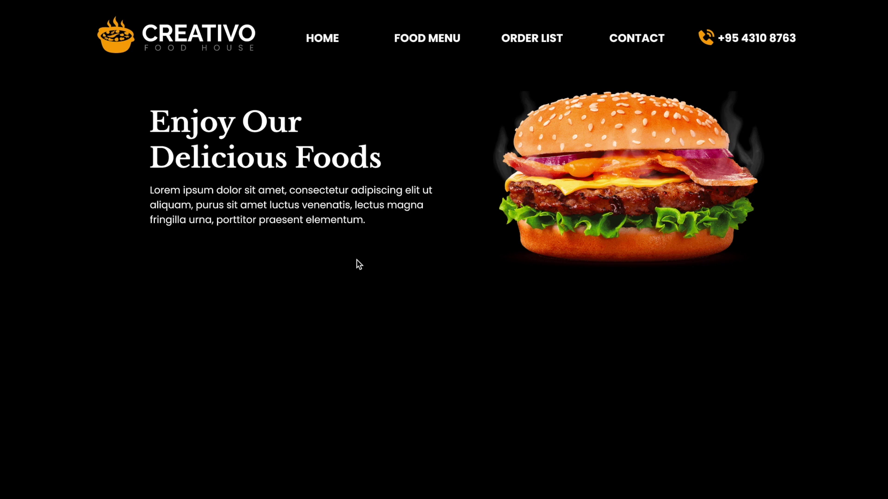
{"action": "key", "text": "Escape"}
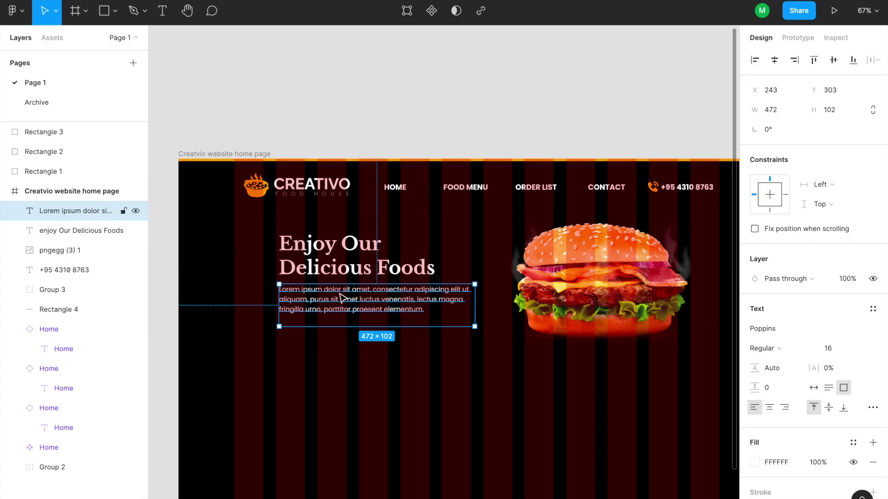
{"action": "left_click", "coordinate": [372, 365]}
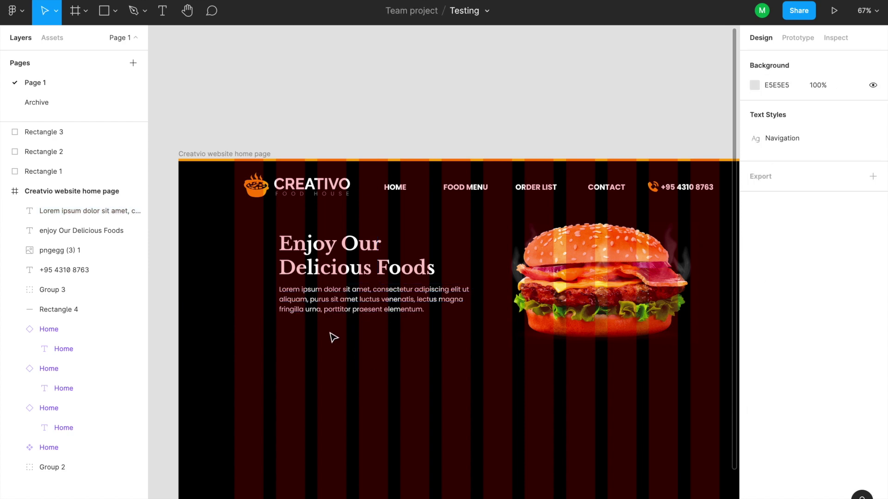
Step: Draw a rectangle about 42 px high below the hero paragraph, near the paragraph's left edge
{"action": "scroll", "coordinate": [333, 337], "scroll_direction": "up", "scroll_amount": 3}
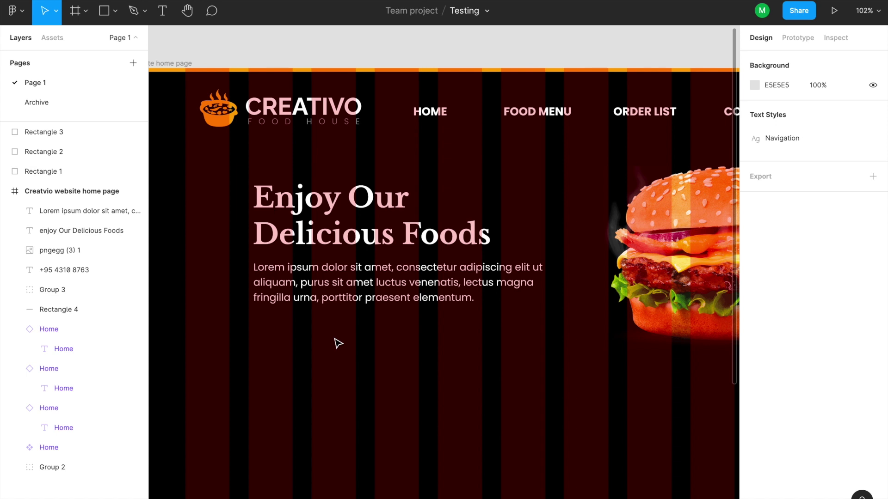
{"action": "scroll", "coordinate": [338, 344], "scroll_direction": "up", "scroll_amount": 1}
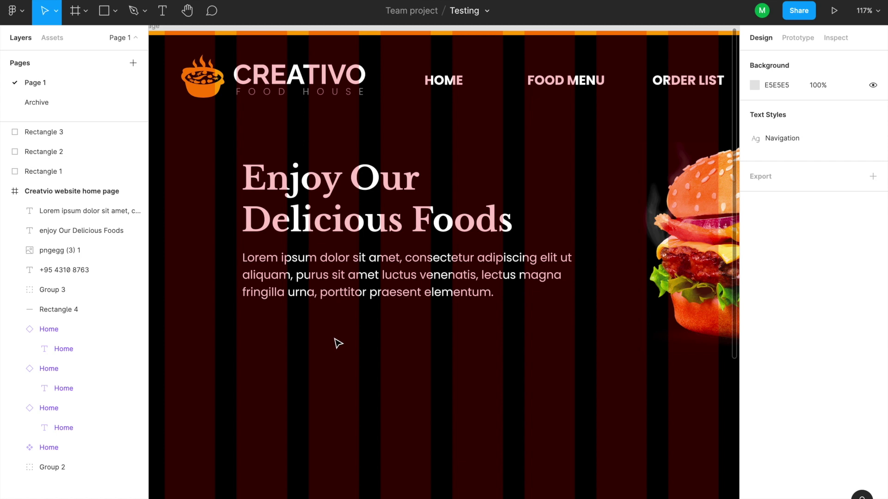
{"action": "scroll", "coordinate": [338, 343], "scroll_direction": "down", "scroll_amount": 5}
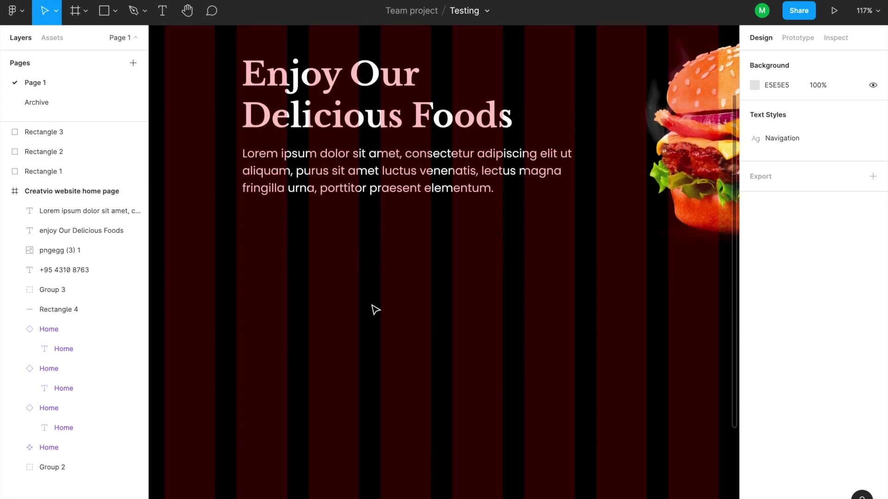
{"action": "left_click_drag", "start_coordinate": [376, 263], "coordinate": [374, 274]}
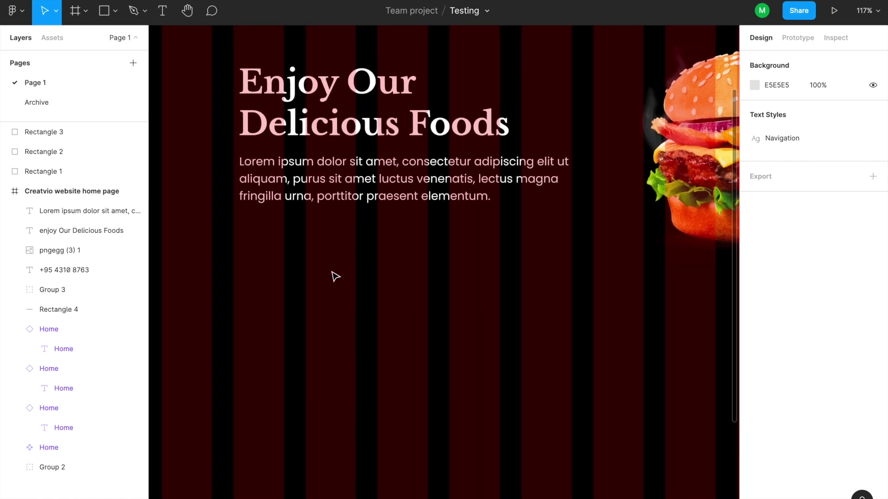
{"action": "left_click", "coordinate": [111, 14]}
{"action": "left_click", "coordinate": [115, 41]}
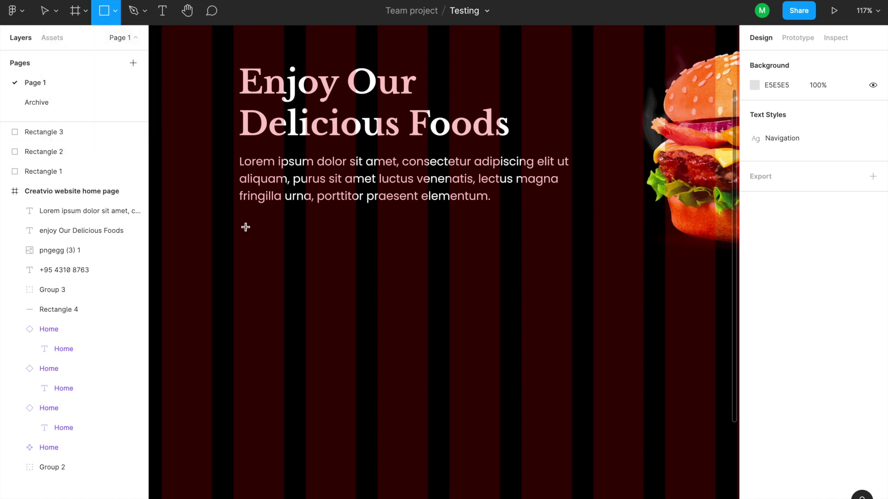
{"action": "mouse_move", "coordinate": [245, 226]}
{"action": "left_mouse_down"}
{"action": "mouse_move", "coordinate": [323, 254]}
{"action": "mouse_move", "coordinate": [378, 256]}
{"action": "left_mouse_up"}
Step: Set the new rectangle's width to 200 and its height to 50
{"action": "left_click", "coordinate": [771, 113]}
{"action": "type", "text": "200"}
{"action": "key", "text": "Tab"}
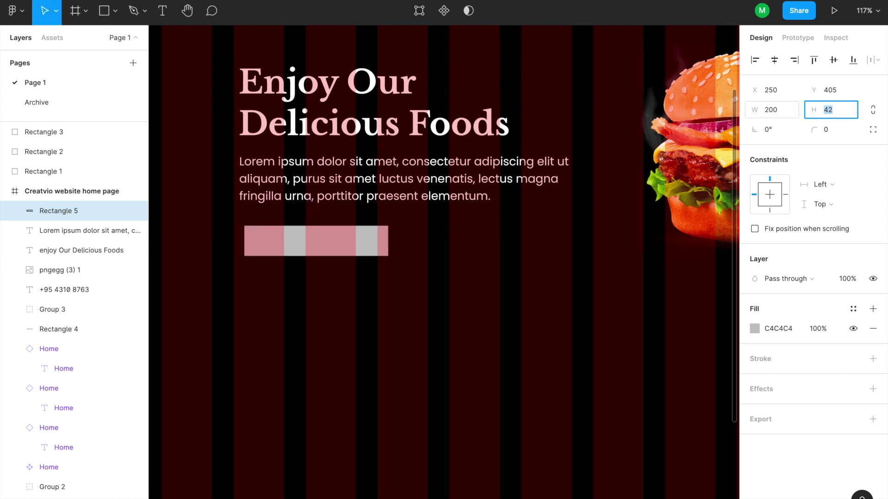
{"action": "type", "text": "50"}
{"action": "key", "text": "Return"}
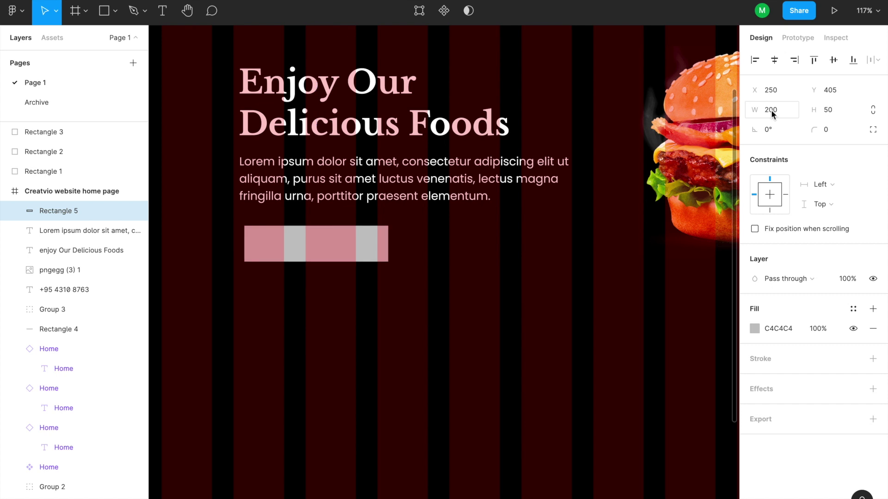
Step: Try a corner radius of 15 on the rectangle, then set the radius to 100 for a pill shape
{"action": "left_click", "coordinate": [829, 132]}
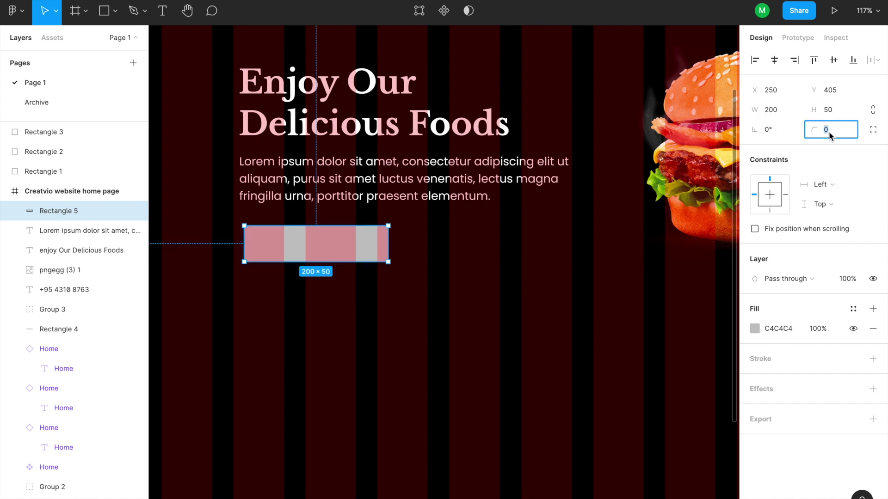
{"action": "type", "text": "15"}
{"action": "key", "text": "Return"}
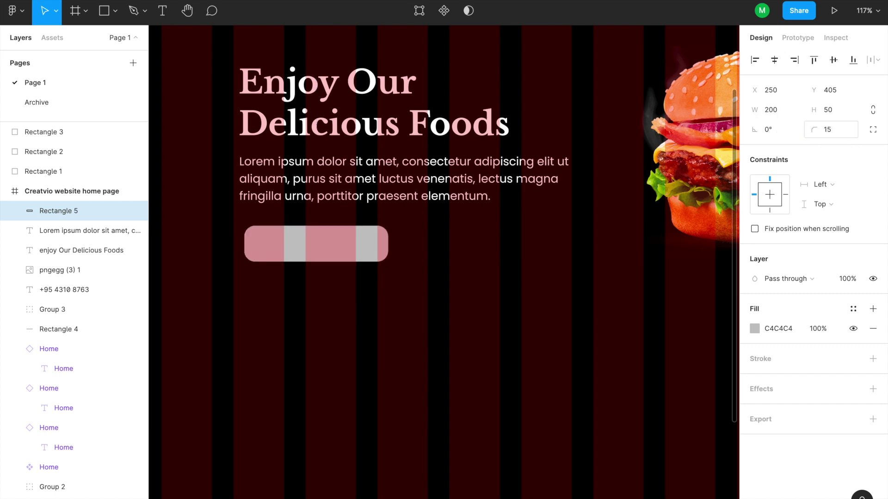
{"action": "key", "text": "Escape"}
{"action": "left_click", "coordinate": [353, 255]}
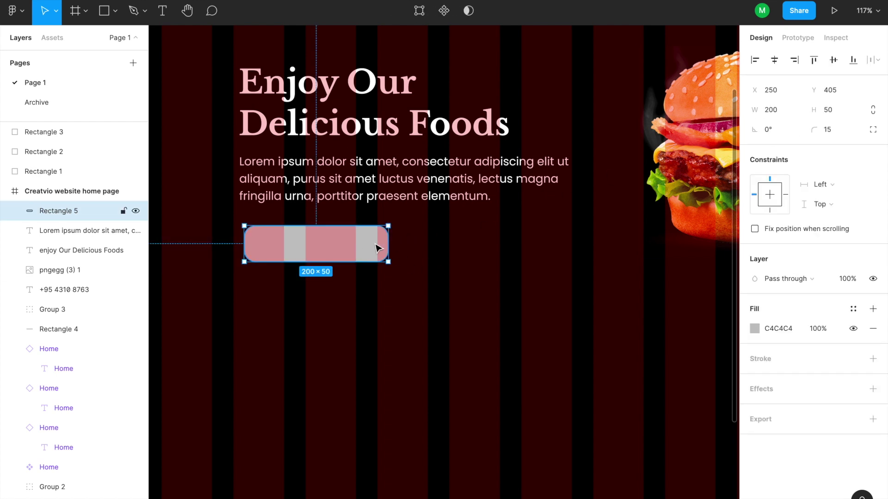
{"action": "type", "text": "100"}
{"action": "key", "text": "Return"}
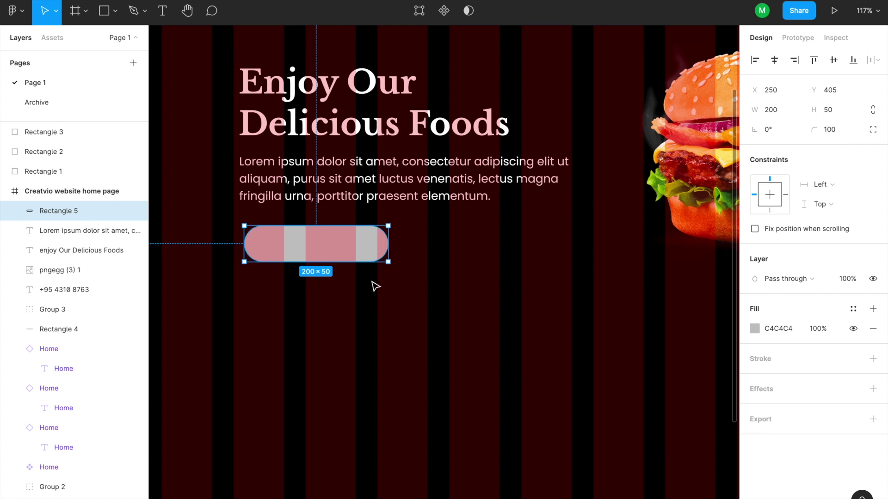
Step: Fill the pill-shaped rectangle with the logo bowl's orange, FDA729, by sampling the colour
{"action": "scroll", "coordinate": [337, 241], "scroll_direction": "down", "scroll_amount": 5}
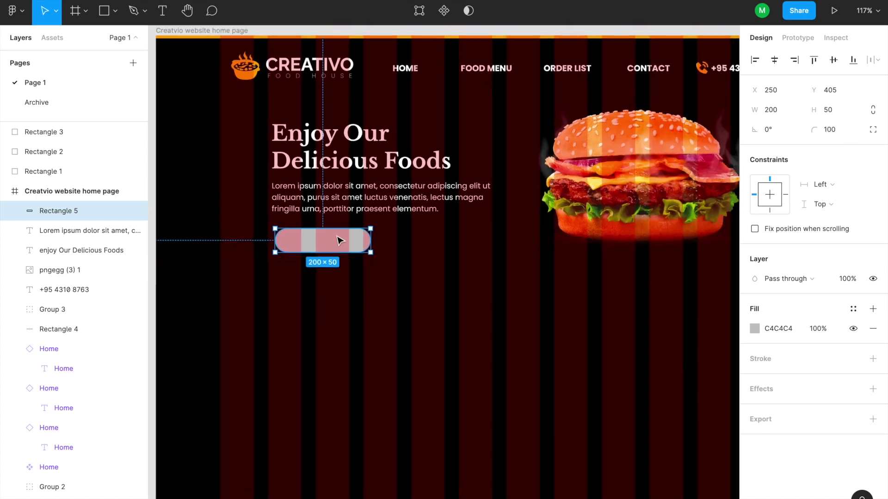
{"action": "key", "text": "i"}
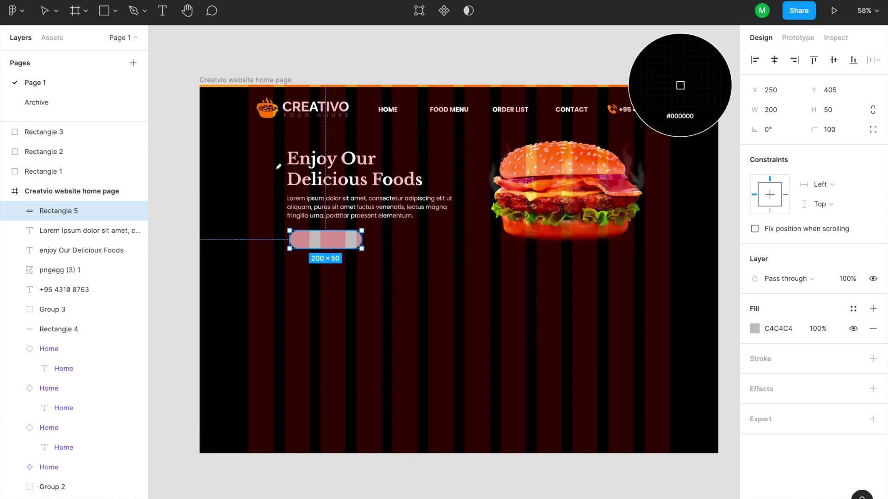
{"action": "left_click", "coordinate": [278, 110]}
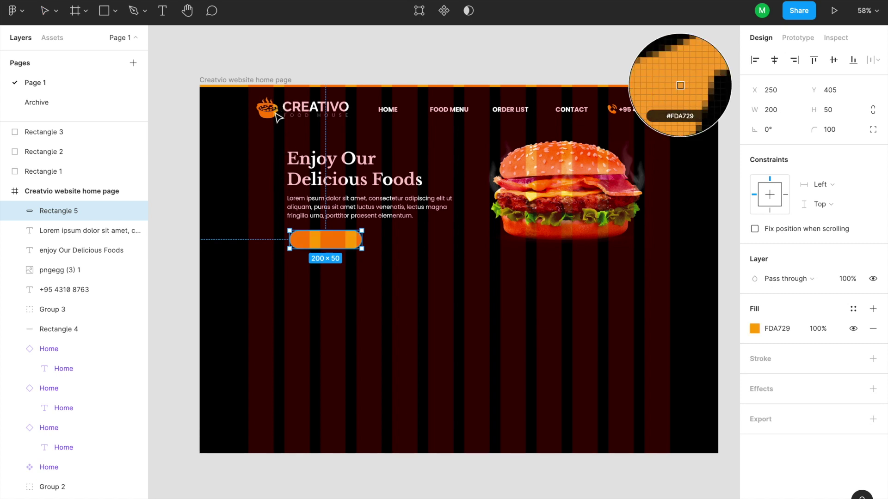
{"action": "left_click", "coordinate": [353, 271]}
Step: Add the text "Order Now" below the orange pill shape and move it onto the shape
{"action": "scroll", "coordinate": [331, 247], "scroll_direction": "up", "scroll_amount": 3}
{"action": "scroll", "coordinate": [329, 244], "scroll_direction": "up", "scroll_amount": 2}
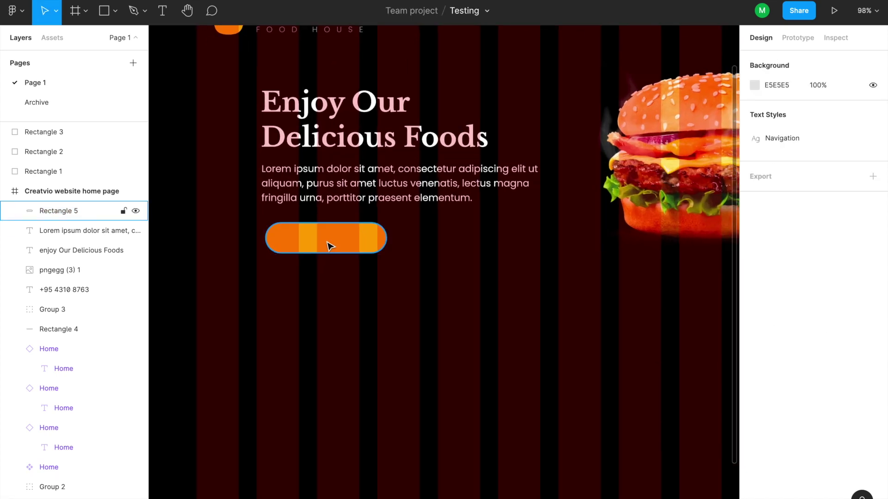
{"action": "key", "text": "t"}
{"action": "left_click", "coordinate": [299, 277]}
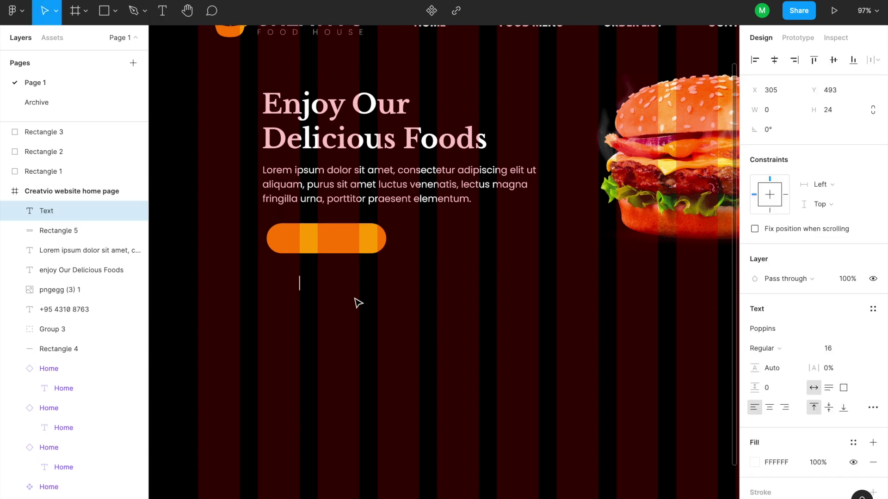
{"action": "type", "text": "Order Now"}
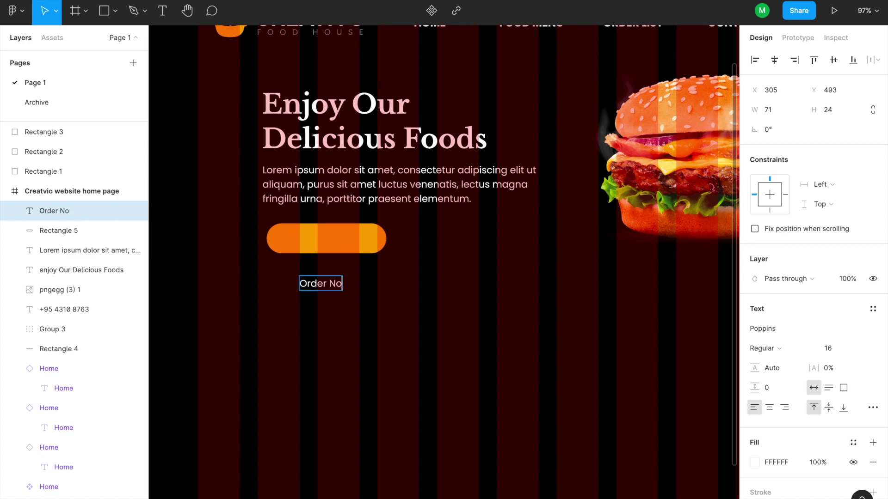
{"action": "key", "text": "Escape"}
{"action": "scroll", "coordinate": [353, 298], "scroll_direction": "up", "scroll_amount": 3}
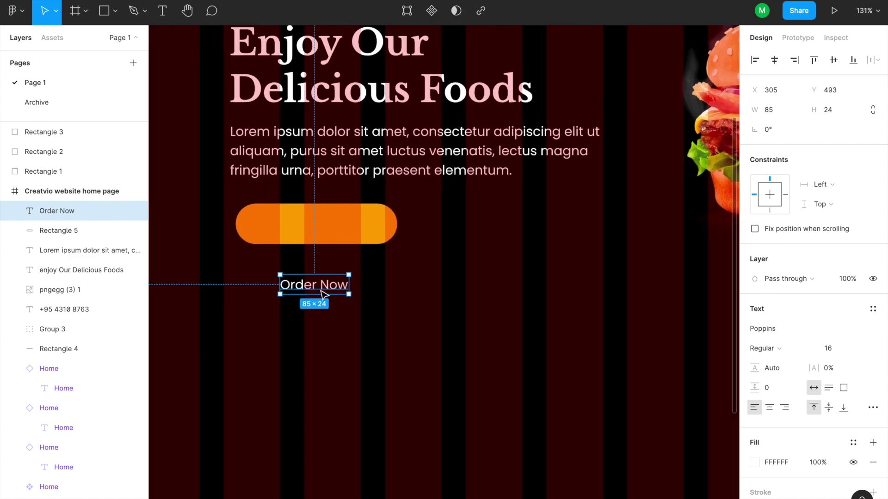
{"action": "left_click_drag", "start_coordinate": [307, 289], "coordinate": [328, 230]}
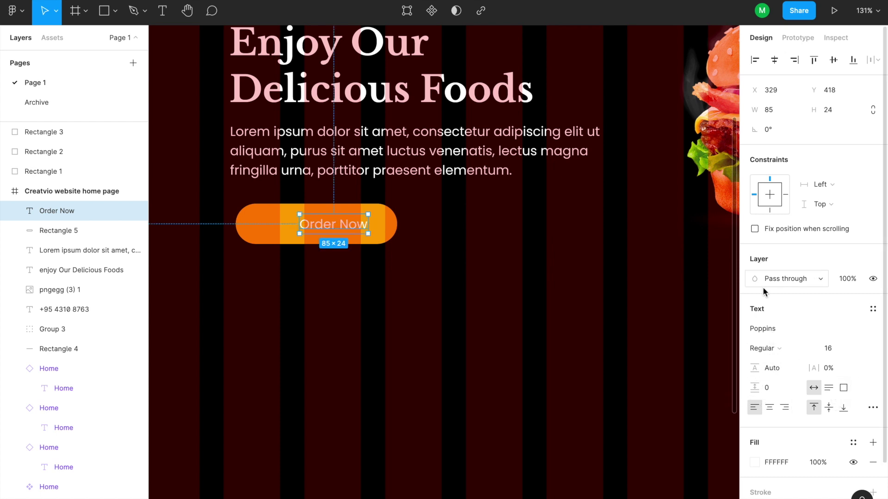
Step: Try black 000000 as the "Order Now" text's fill, then set the fill back to white FFFFFF
{"action": "scroll", "coordinate": [787, 387], "scroll_direction": "down", "scroll_amount": 3}
{"action": "left_click", "coordinate": [754, 398]}
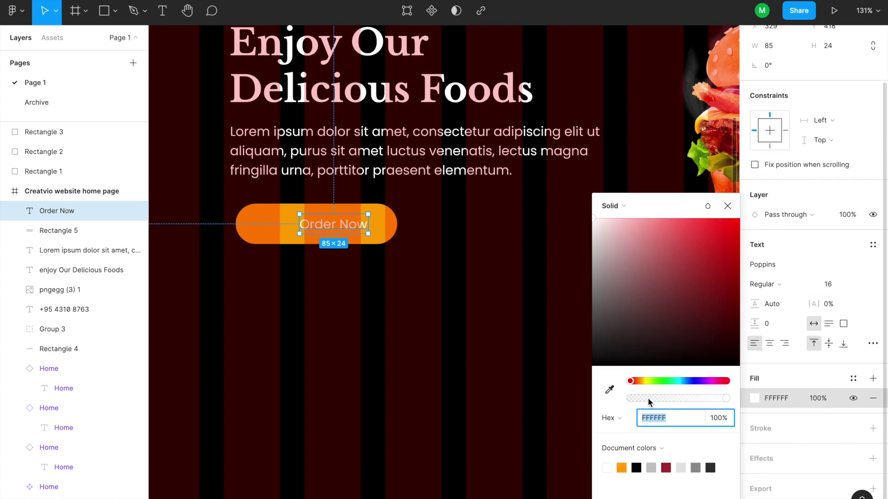
{"action": "left_click", "coordinate": [639, 465]}
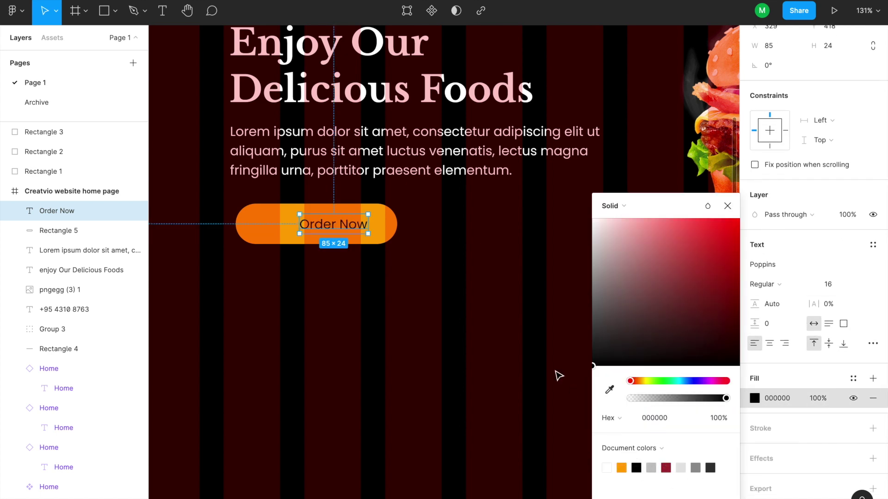
{"action": "left_click", "coordinate": [682, 466]}
{"action": "left_click", "coordinate": [606, 467]}
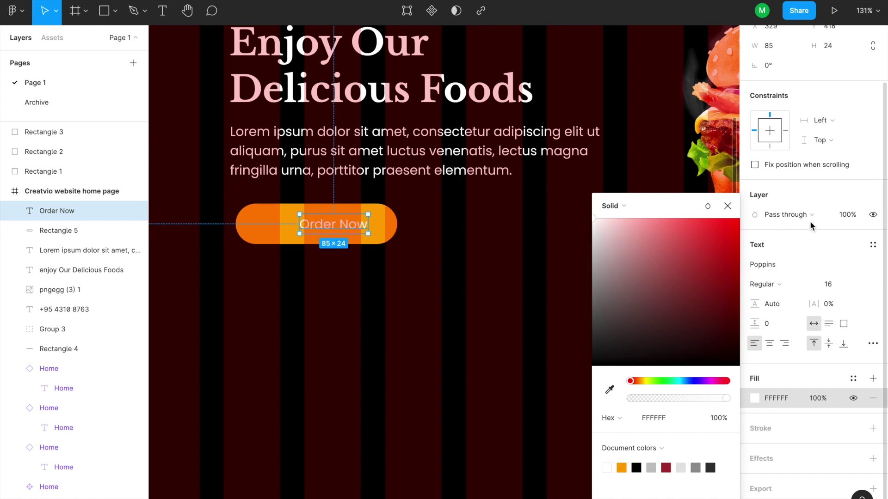
{"action": "left_click", "coordinate": [857, 284]}
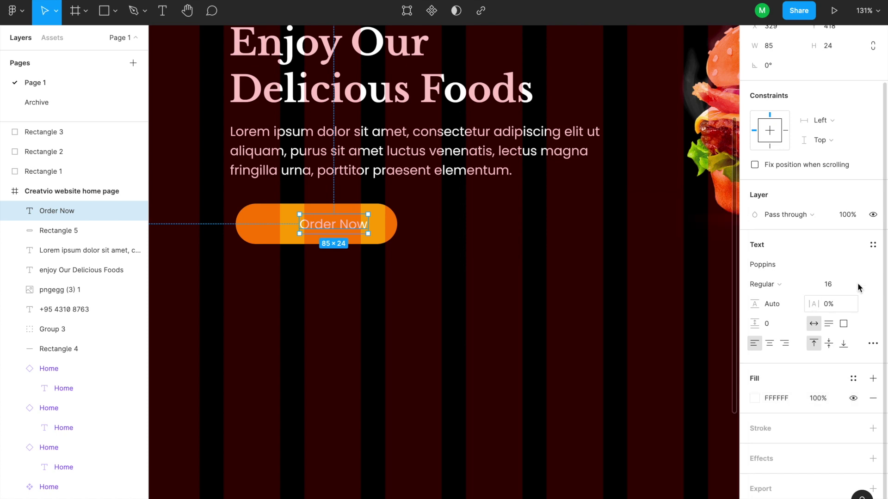
Step: Set the letter case of the "Order Now" text to uppercase
{"action": "left_click", "coordinate": [872, 343]}
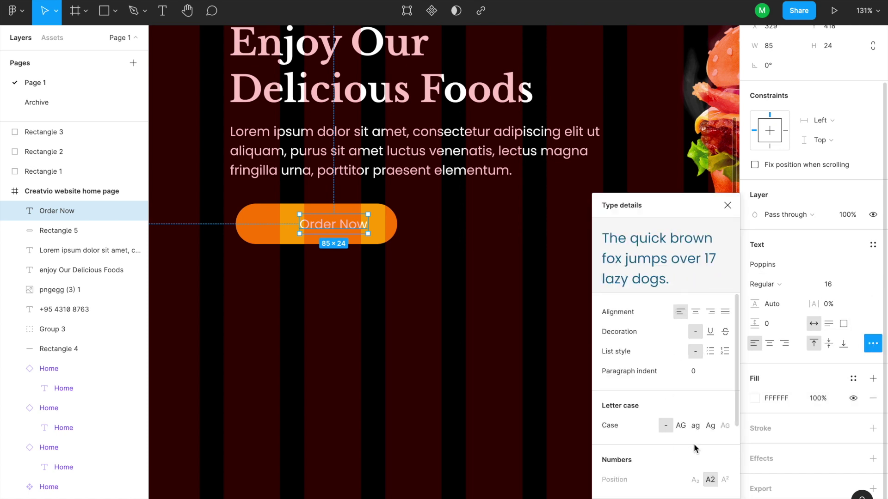
{"action": "left_click", "coordinate": [679, 425]}
{"action": "left_click", "coordinate": [306, 254]}
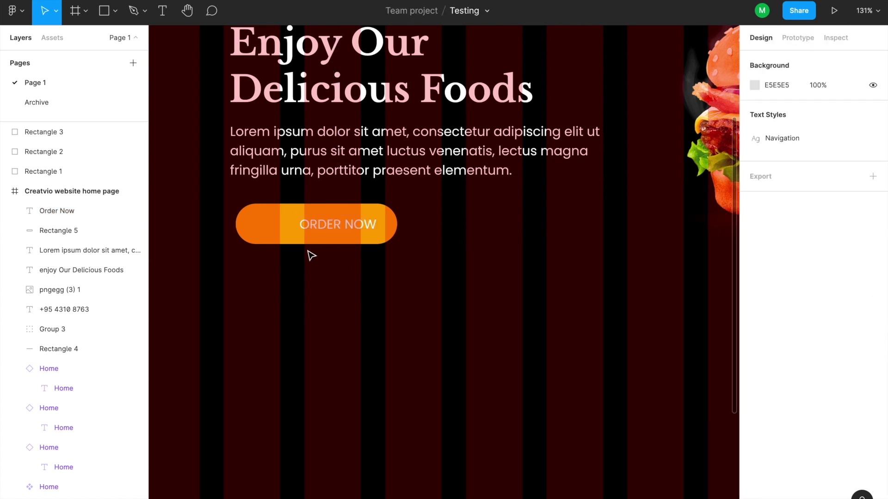
Step: Shift the uppercase "ORDER NOW" text slightly to the left on the orange button
{"action": "scroll", "coordinate": [307, 254], "scroll_direction": "up", "scroll_amount": 3}
{"action": "left_click", "coordinate": [393, 218]}
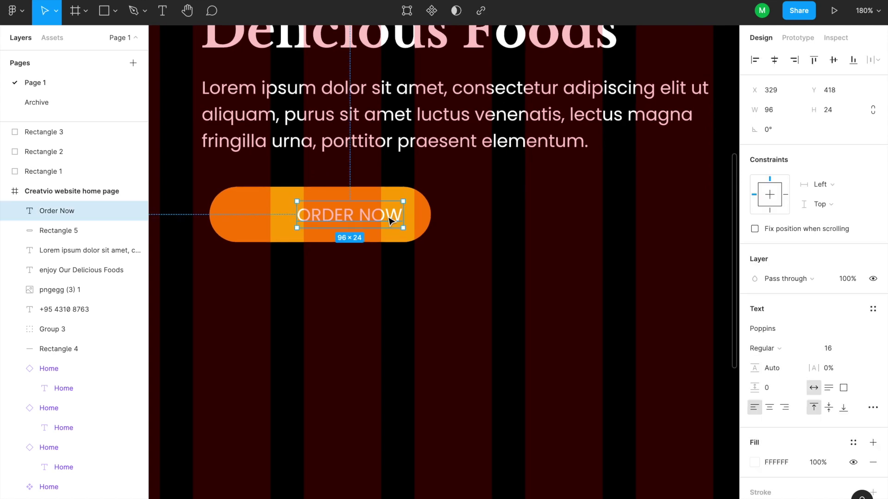
{"action": "left_click_drag", "start_coordinate": [394, 219], "coordinate": [391, 220]}
{"action": "left_click", "coordinate": [416, 300]}
{"action": "left_click_drag", "start_coordinate": [416, 299], "coordinate": [449, 315]}
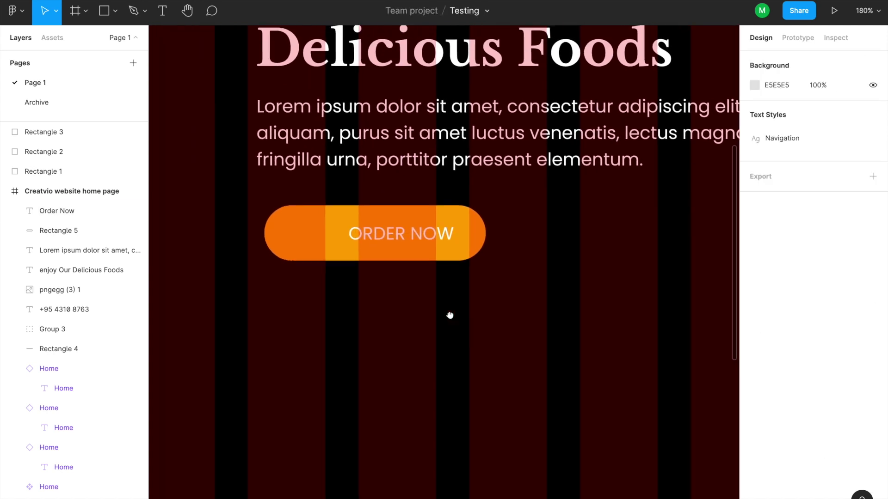
{"action": "key", "text": "super+space"}
{"action": "type", "text": "qu"}
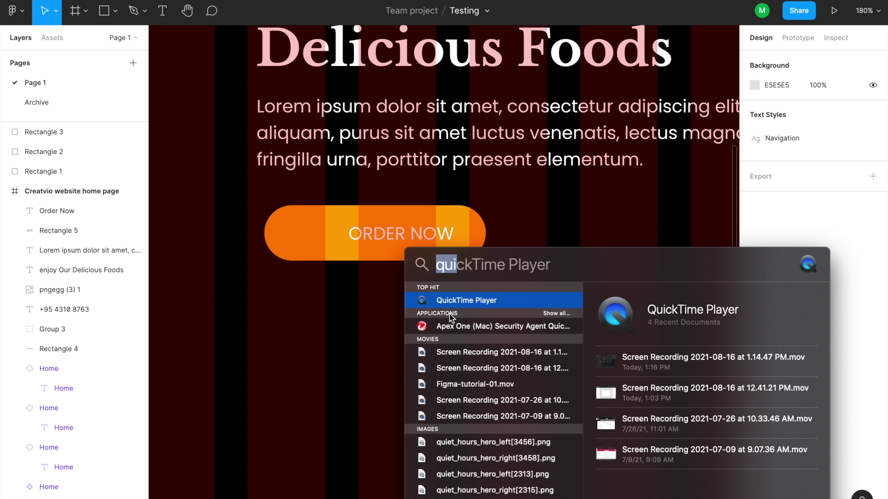
{"action": "key", "text": "Escape"}
Step: Run the Iconify plugin and search its icons for "order" and for "add to cart"
{"action": "right_click", "coordinate": [456, 311]}
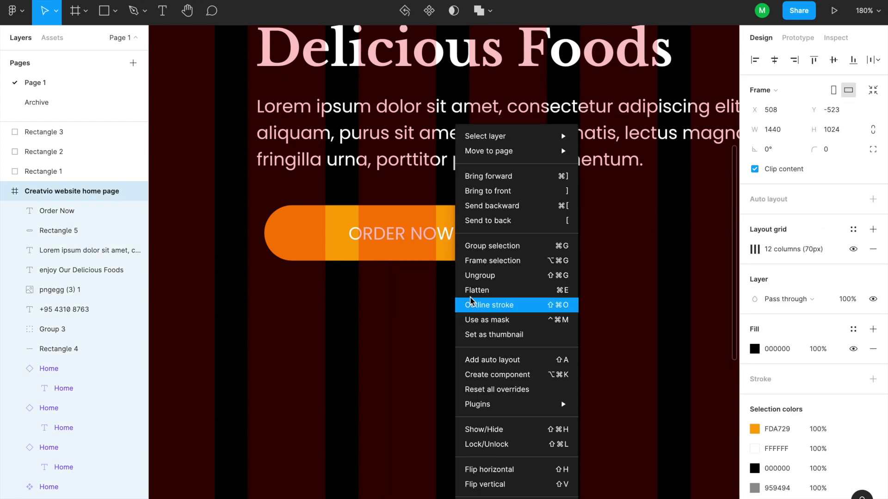
{"action": "mouse_move", "coordinate": [526, 404]}
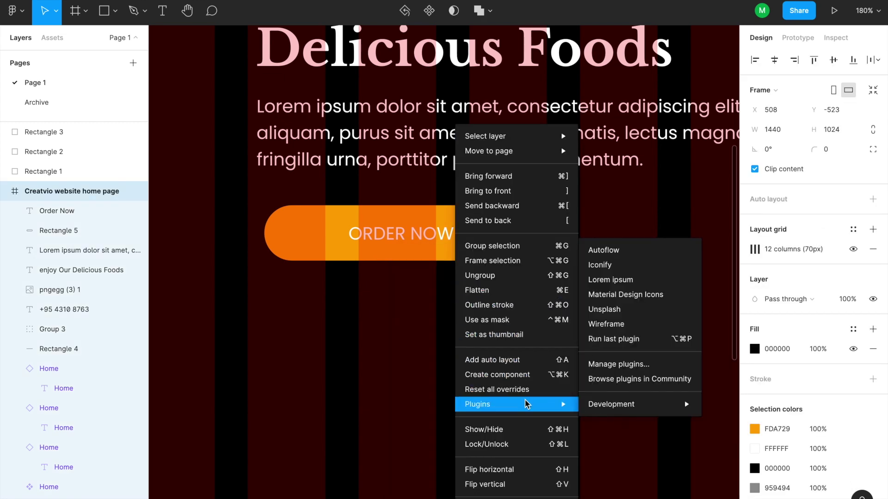
{"action": "left_click", "coordinate": [610, 265]}
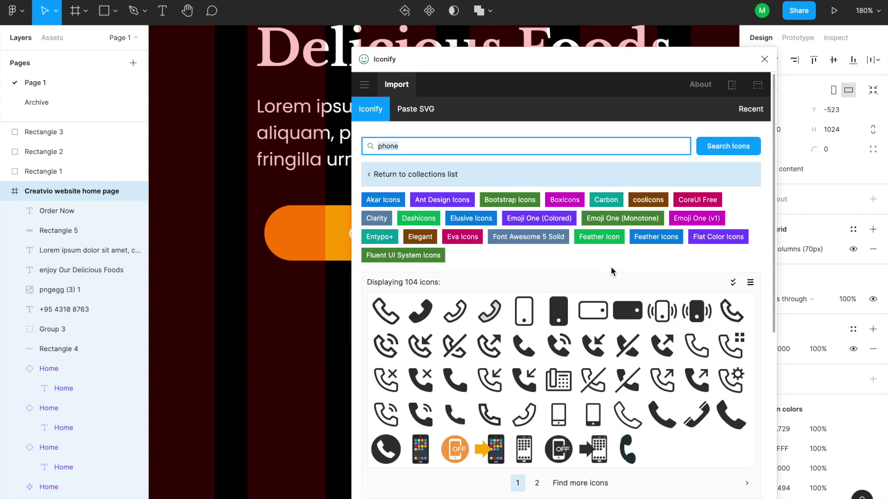
{"action": "type", "text": "order"}
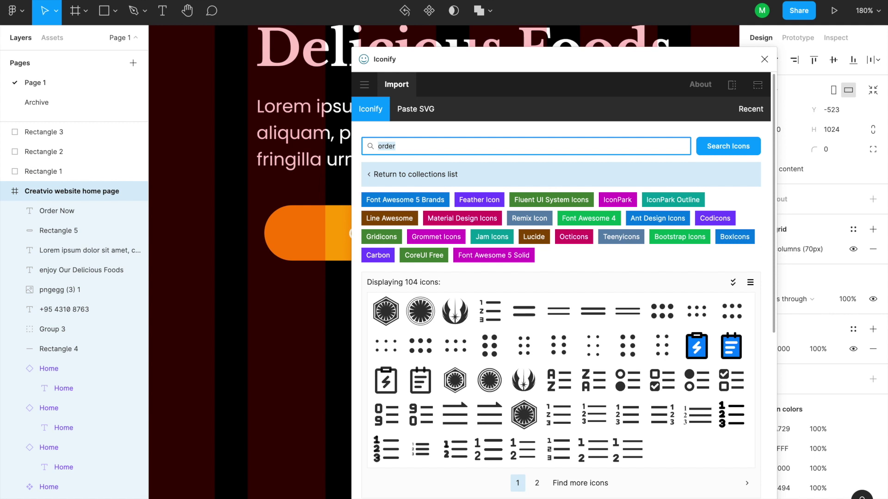
{"action": "type", "text": "add to cart"}
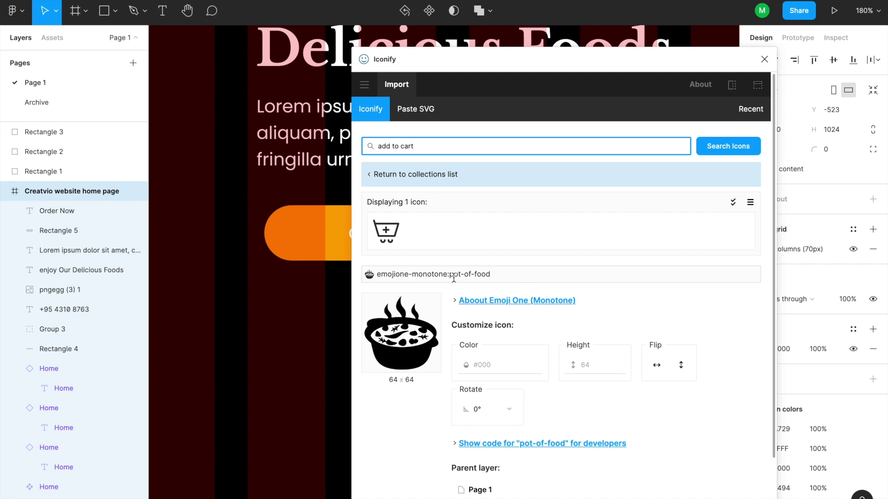
Step: Import the add-to-cart icon and place it on the orange pill, left of the "ORDER NOW" text
{"action": "left_click_drag", "start_coordinate": [387, 237], "coordinate": [319, 258]}
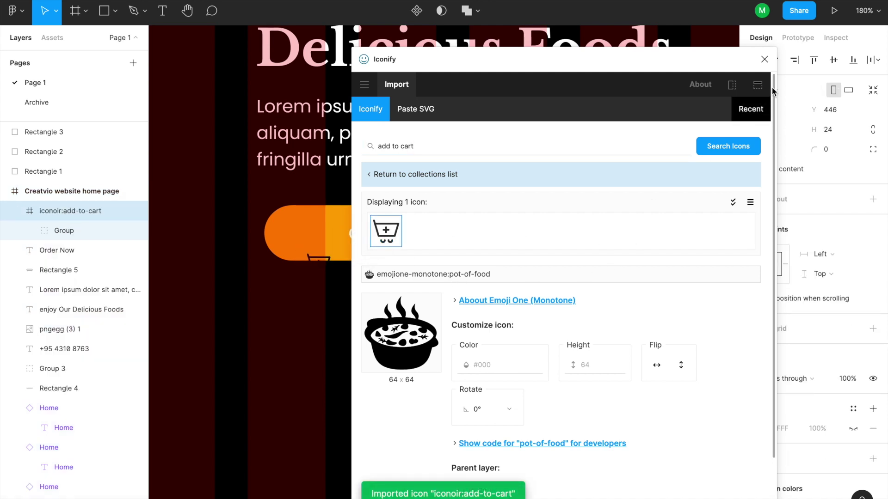
{"action": "left_click", "coordinate": [764, 59]}
{"action": "scroll", "coordinate": [319, 248], "scroll_direction": "up", "scroll_amount": 3}
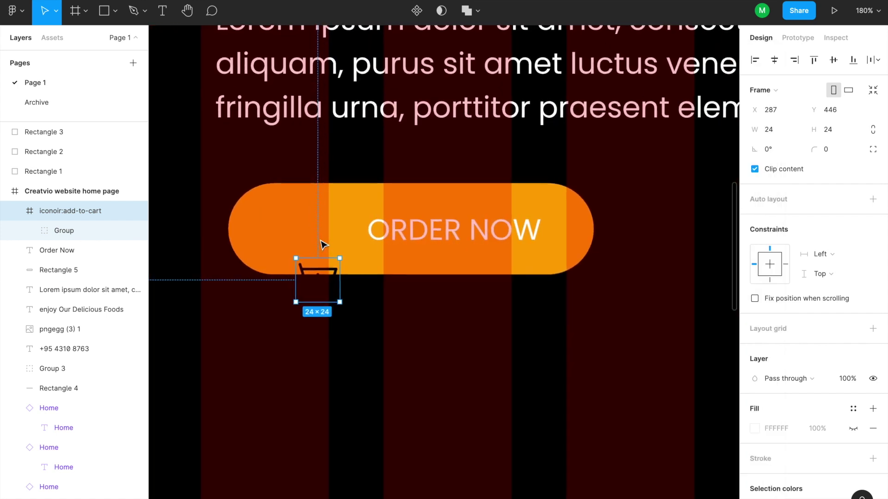
{"action": "left_click_drag", "start_coordinate": [319, 274], "coordinate": [304, 226]}
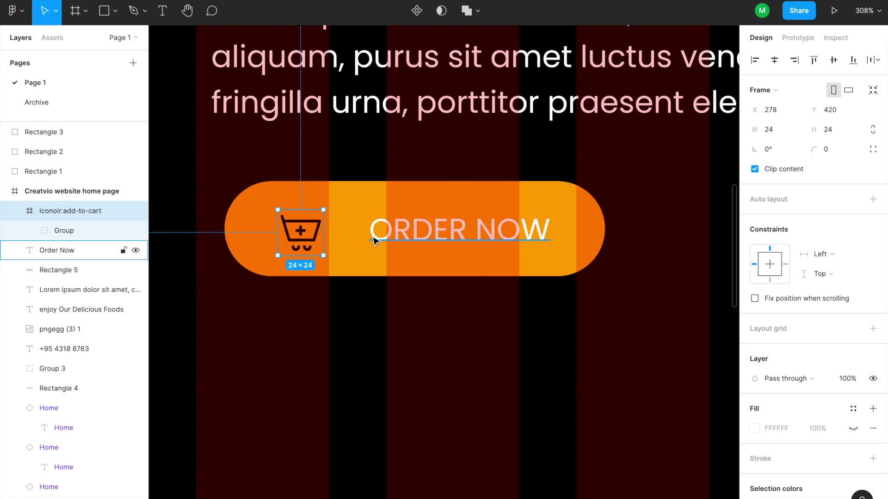
Step: Set the fill of the "ORDER NOW" text to black 000000
{"action": "left_click", "coordinate": [387, 238]}
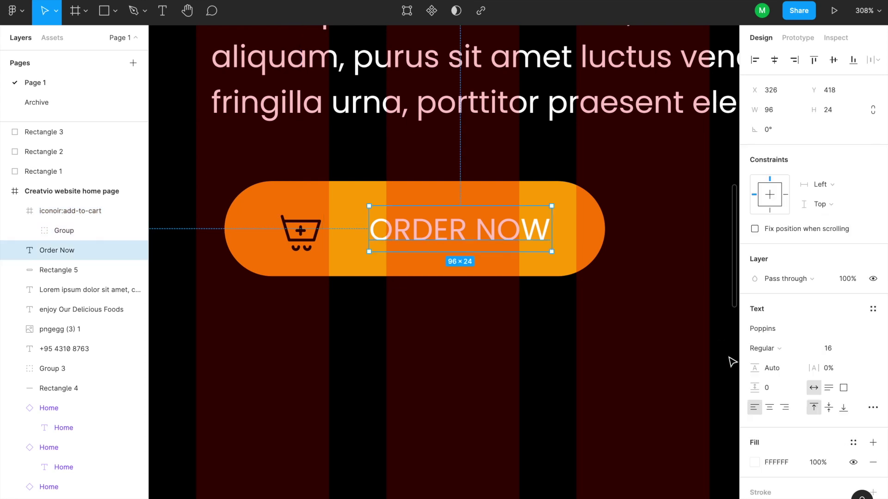
{"action": "left_click", "coordinate": [755, 462]}
{"action": "left_click", "coordinate": [641, 468]}
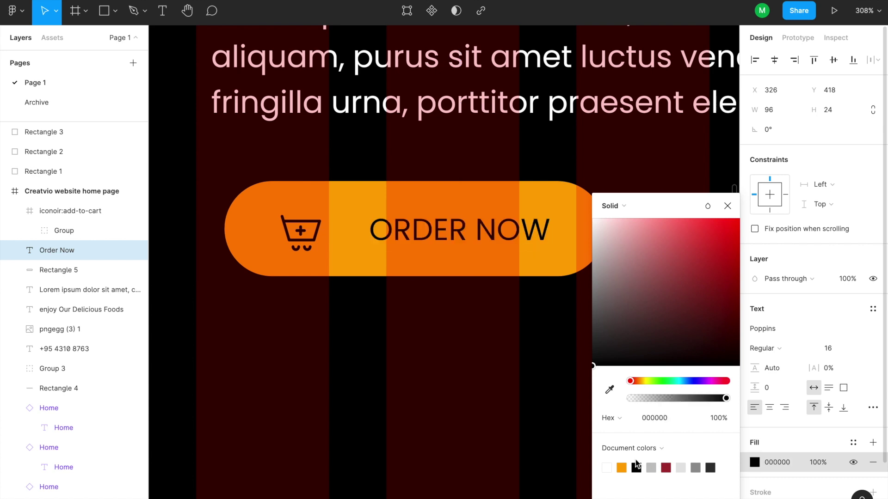
{"action": "left_click", "coordinate": [460, 349]}
Step: Move the "ORDER NOW" text and the cart icon closer together, both at Y 419
{"action": "left_click", "coordinate": [489, 240]}
{"action": "left_click_drag", "start_coordinate": [499, 231], "coordinate": [492, 237]}
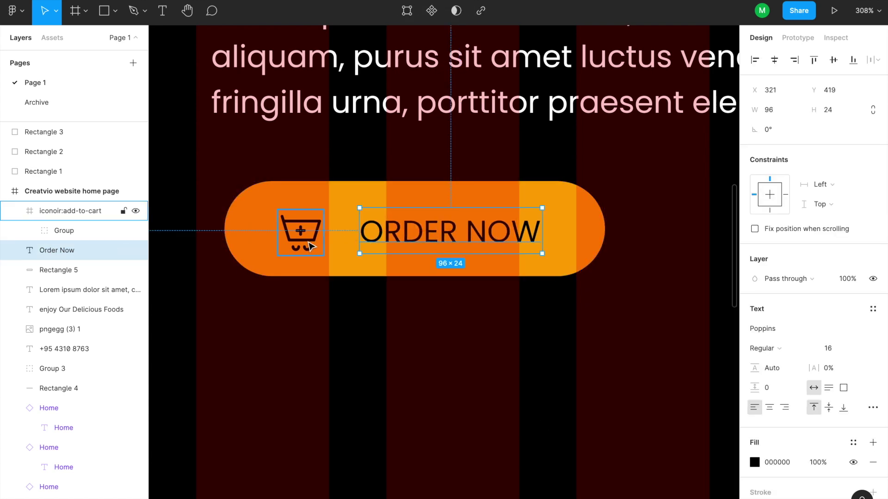
{"action": "left_click", "coordinate": [313, 244]}
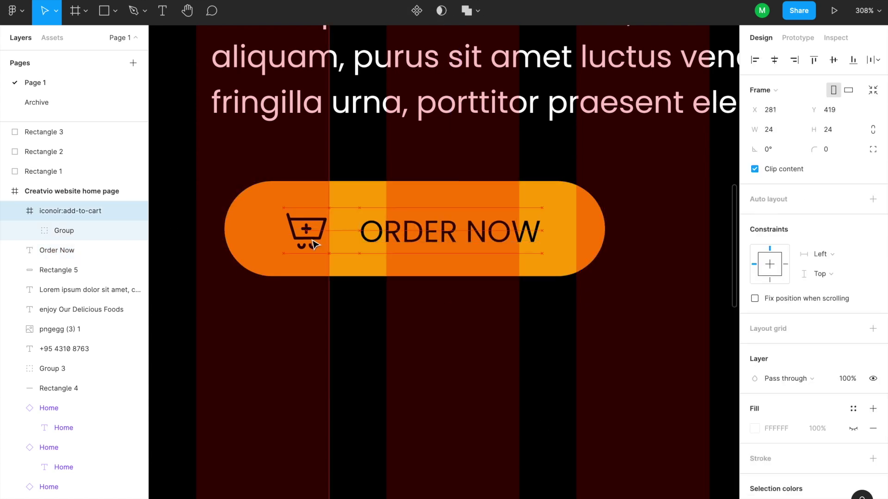
Step: Group the cart icon with the text, centre that group horizontally on the orange pill, and group it with the pill
{"action": "left_click", "coordinate": [394, 234], "text": "shift"}
{"action": "key", "text": "ctrl+g"}
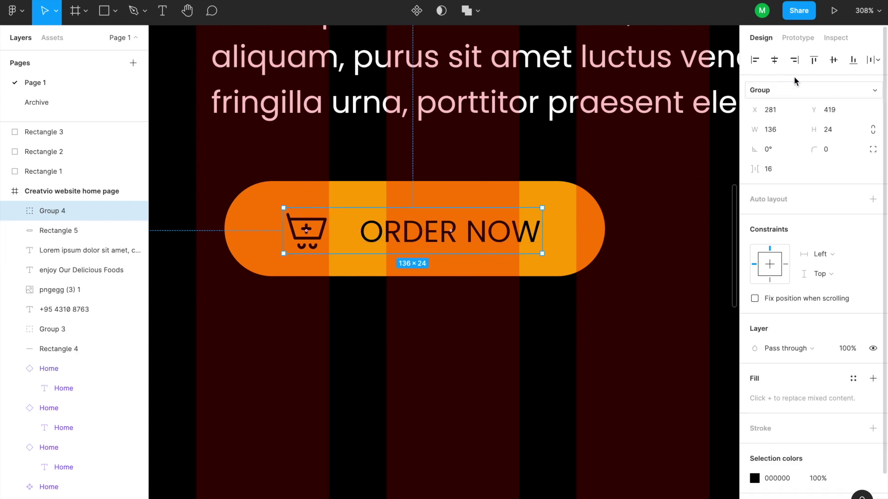
{"action": "left_click", "coordinate": [576, 222], "text": "shift"}
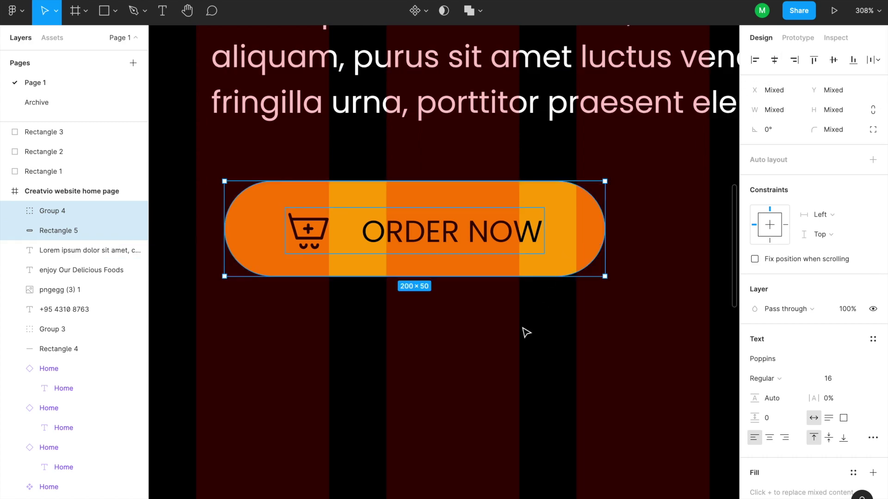
{"action": "key", "text": "ctrl+g"}
{"action": "left_click", "coordinate": [539, 320]}
Step: Move the button group to X 243, Y 395, aligned with the left edge of the paragraph
{"action": "scroll", "coordinate": [539, 317], "scroll_direction": "up", "scroll_amount": 3}
{"action": "scroll", "coordinate": [539, 317], "scroll_direction": "down", "scroll_amount": 5}
{"action": "left_click", "coordinate": [558, 266]}
{"action": "key", "text": "Left"}
{"action": "key", "text": "Left"}
{"action": "key", "text": "Left"}
{"action": "key", "text": "Up"}
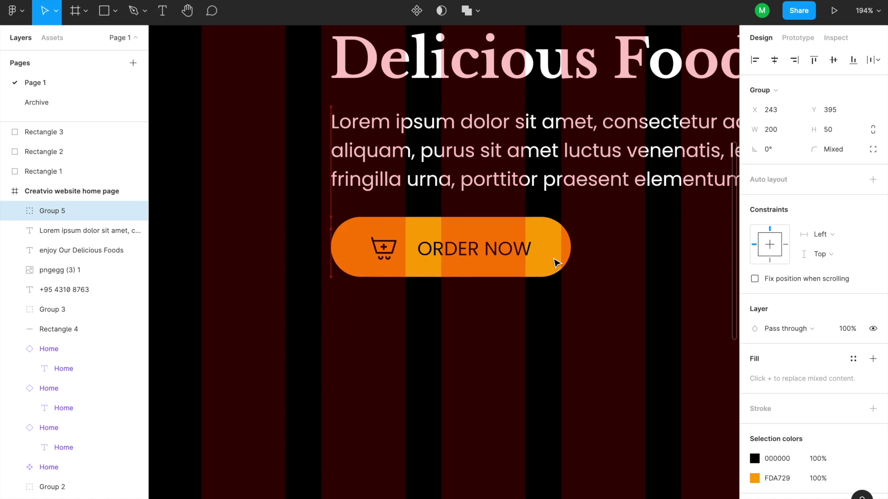
{"action": "left_click", "coordinate": [556, 303]}
Step: Check the hero section with its finished button in the prototype preview and return to the design file
{"action": "scroll", "coordinate": [537, 293], "scroll_direction": "up", "scroll_amount": 3}
{"action": "scroll", "coordinate": [537, 292], "scroll_direction": "down", "scroll_amount": 4}
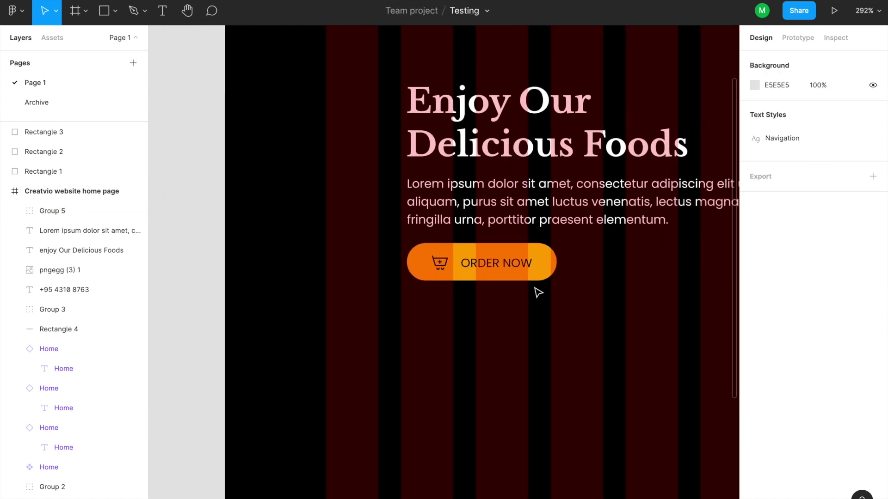
{"action": "scroll", "coordinate": [538, 293], "scroll_direction": "down", "scroll_amount": 10}
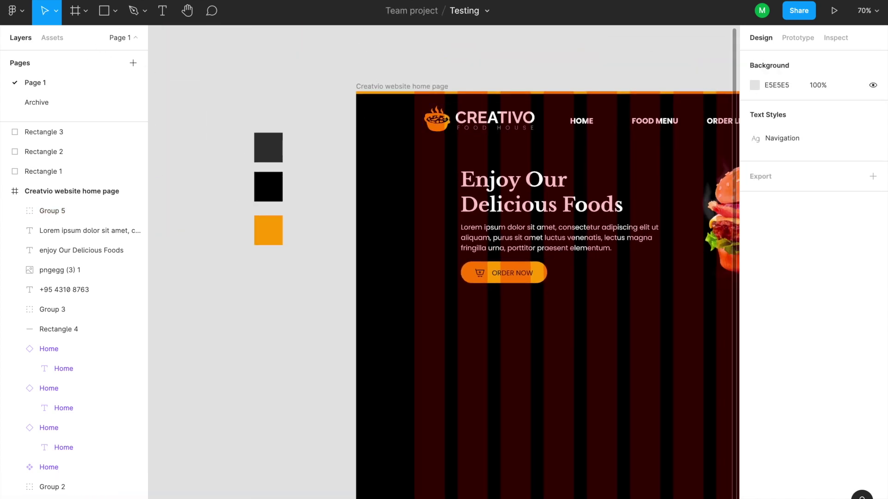
{"action": "key", "text": "ctrl+Tab"}
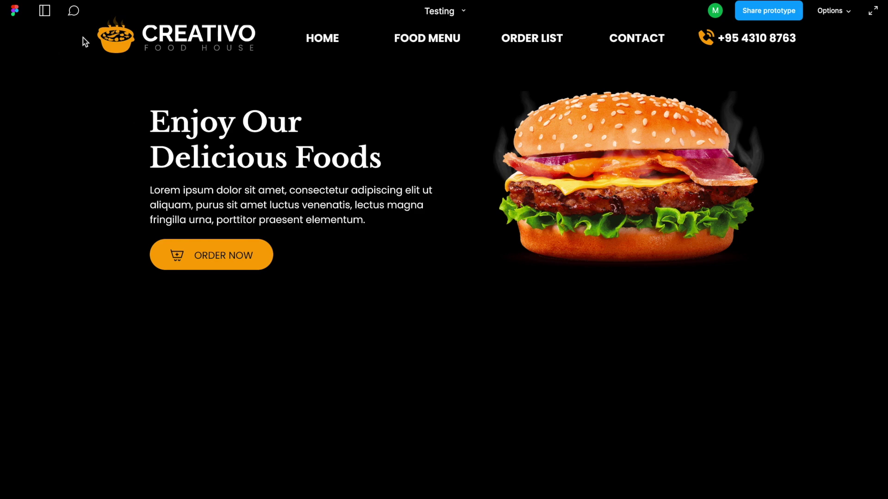
{"action": "key", "text": "ctrl+Tab"}
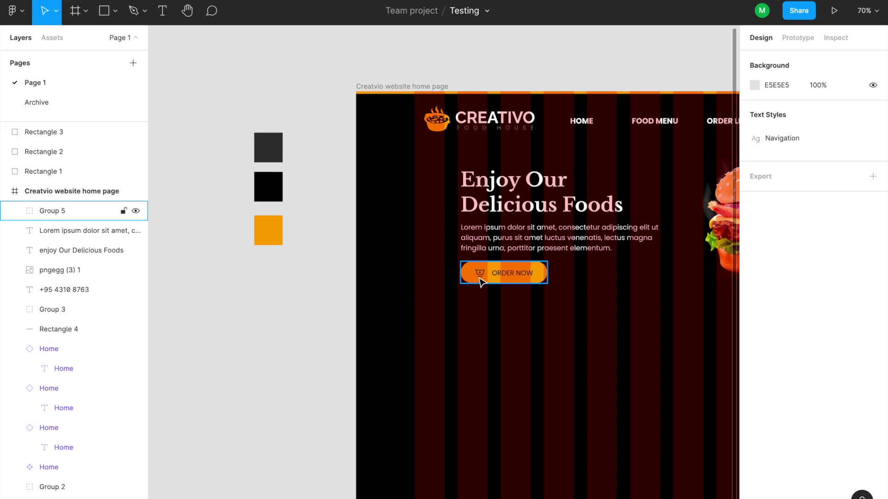
Step: Move the button group right to X 479, Y 405, keeping it below the paragraph
{"action": "left_click_drag", "start_coordinate": [540, 285], "coordinate": [592, 291]}
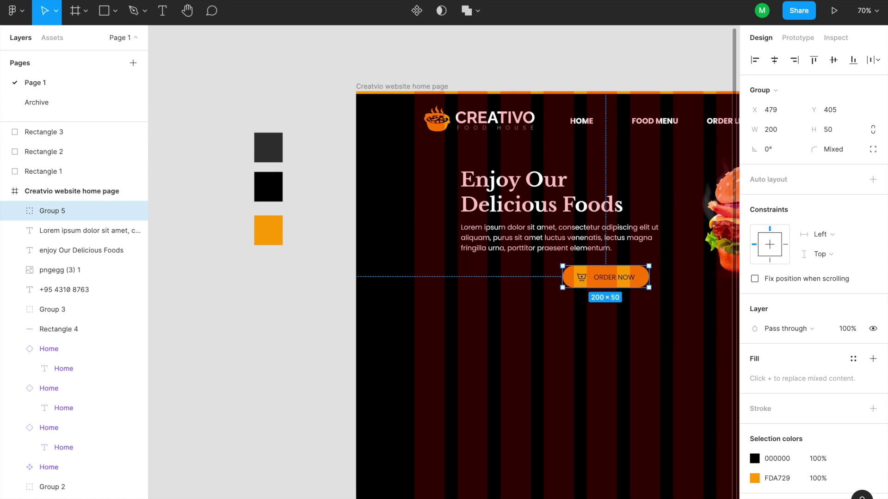
{"action": "key", "text": "ctrl+Tab"}
Step: Add a "Special Offer" text box left of the button and resize it to about 225 × 22
{"action": "scroll", "coordinate": [510, 288], "scroll_direction": "up", "scroll_amount": 5, "text": "ctrl"}
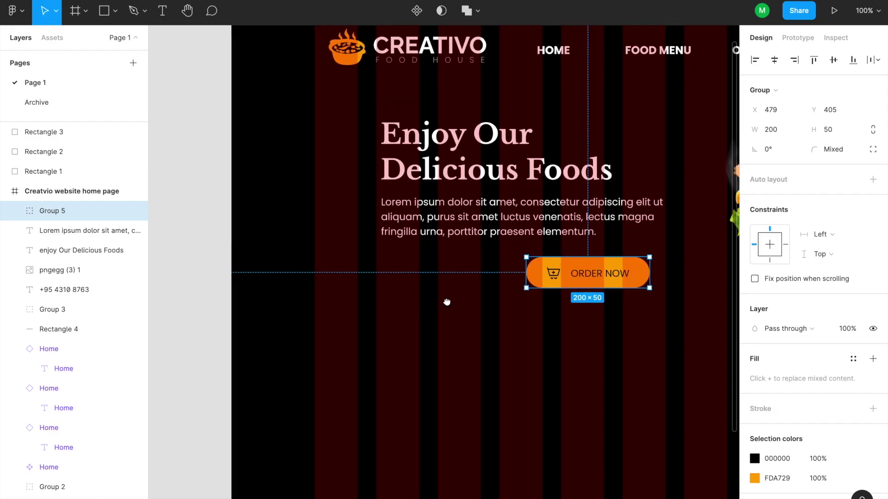
{"action": "scroll", "coordinate": [324, 301], "scroll_direction": "up", "scroll_amount": 1, "text": "ctrl"}
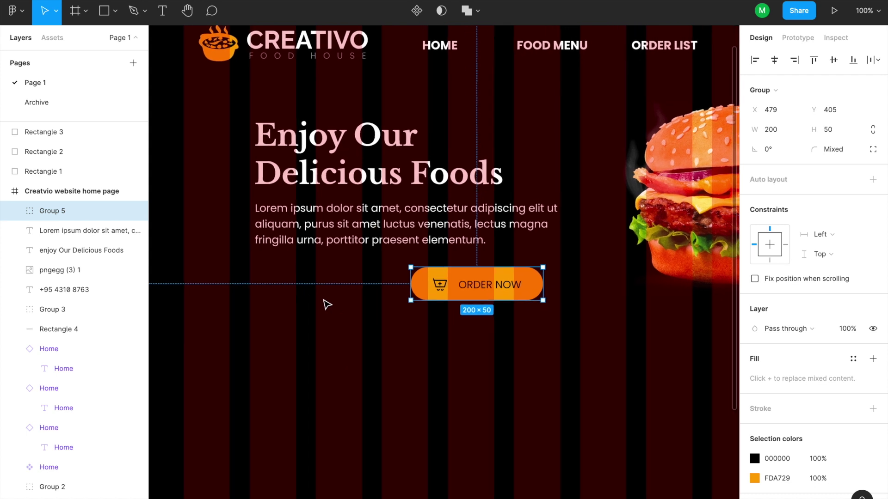
{"action": "key", "text": "t"}
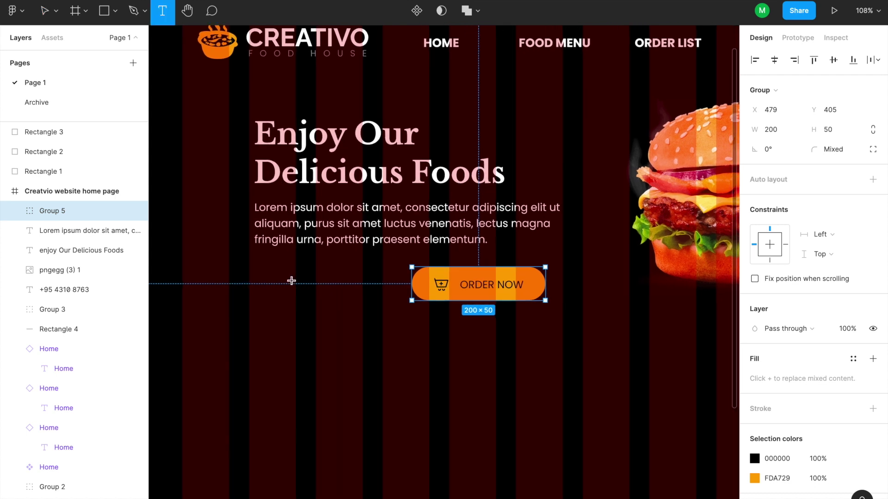
{"action": "left_click_drag", "start_coordinate": [254, 270], "coordinate": [412, 306]}
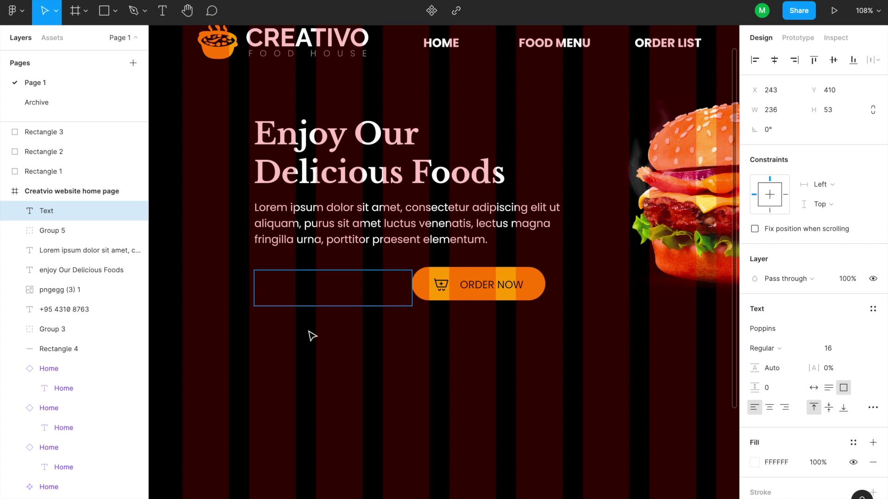
{"action": "type", "text": "Special"}
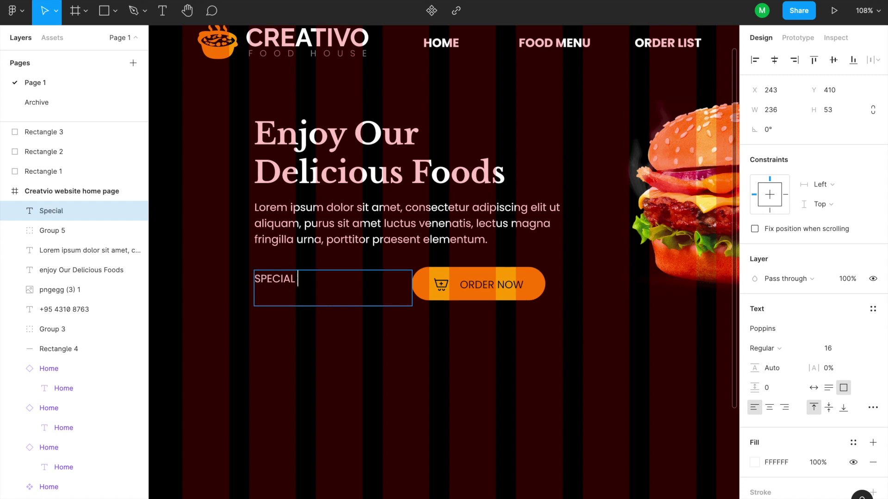
{"action": "type", "text": " Offer"}
{"action": "key", "text": "Escape"}
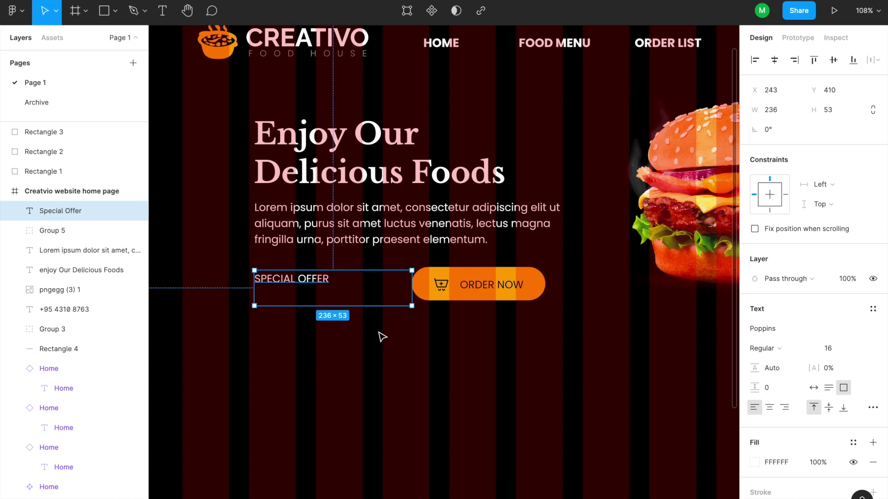
{"action": "left_click_drag", "start_coordinate": [412, 305], "coordinate": [405, 286]}
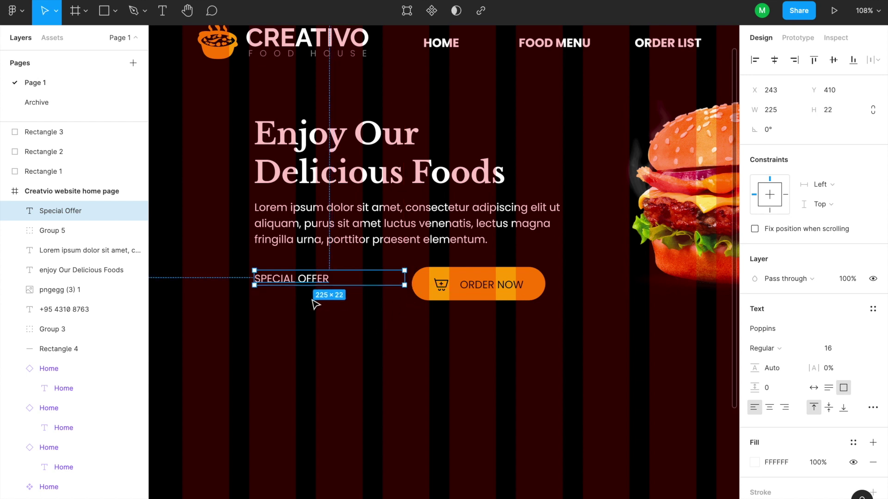
Step: Duplicate the "Special Offer" text just below, enlarge the copy to about 254 × 77, and change its text to "3500 Ks"
{"action": "left_click_drag", "start_coordinate": [309, 281], "coordinate": [311, 299]}
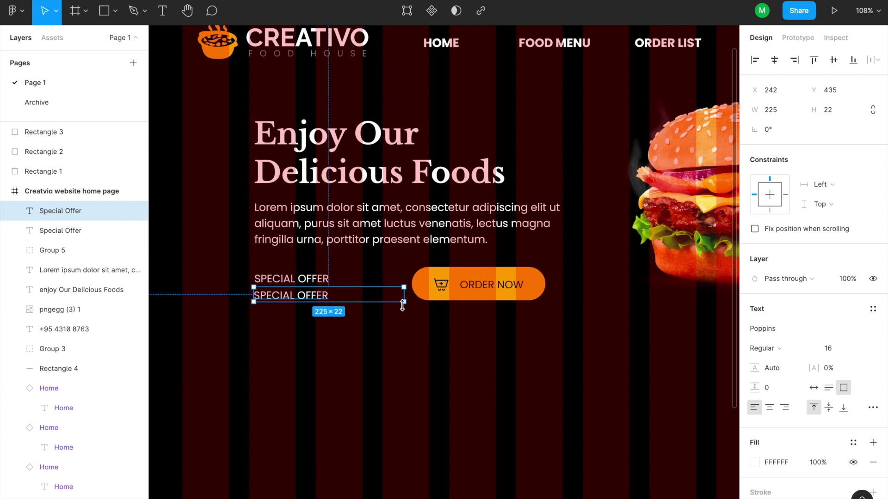
{"action": "left_click_drag", "start_coordinate": [404, 303], "coordinate": [423, 338]}
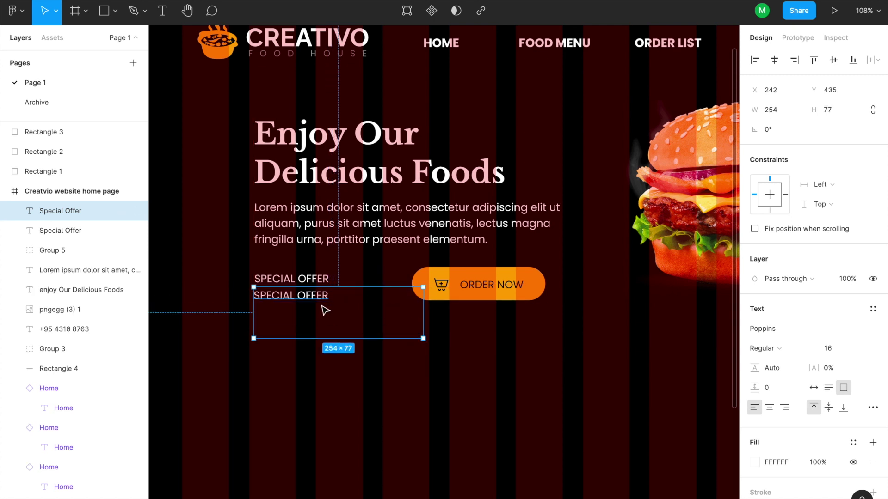
{"action": "double_click", "coordinate": [327, 300]}
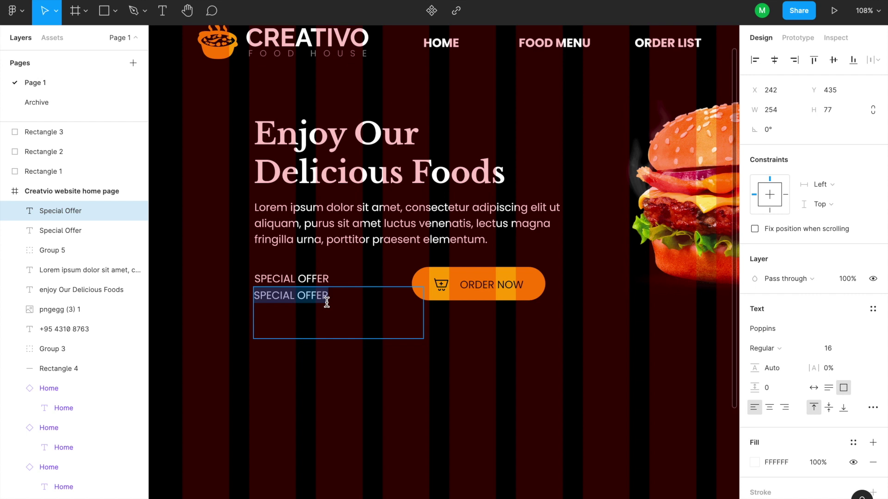
{"action": "type", "text": "3500 KS"}
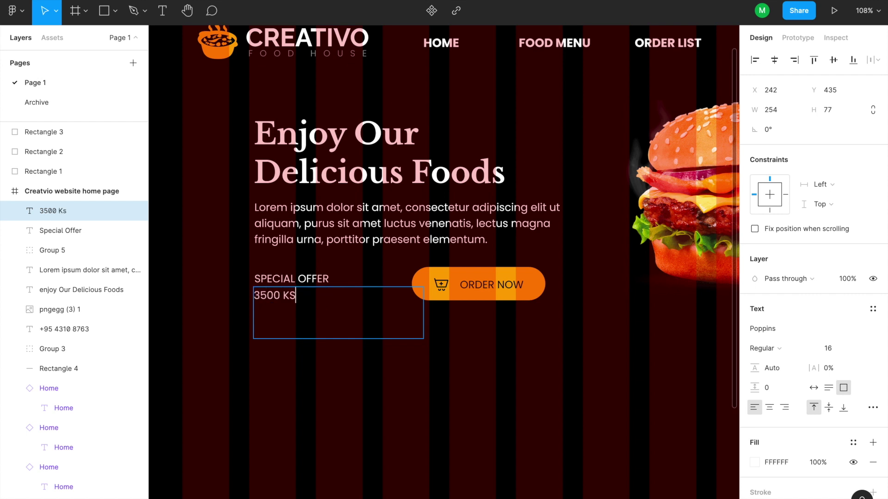
Step: Apply the heading's Libre Baskerville font to the "3500 Ks" price text
{"action": "key", "text": "ctrl+a"}
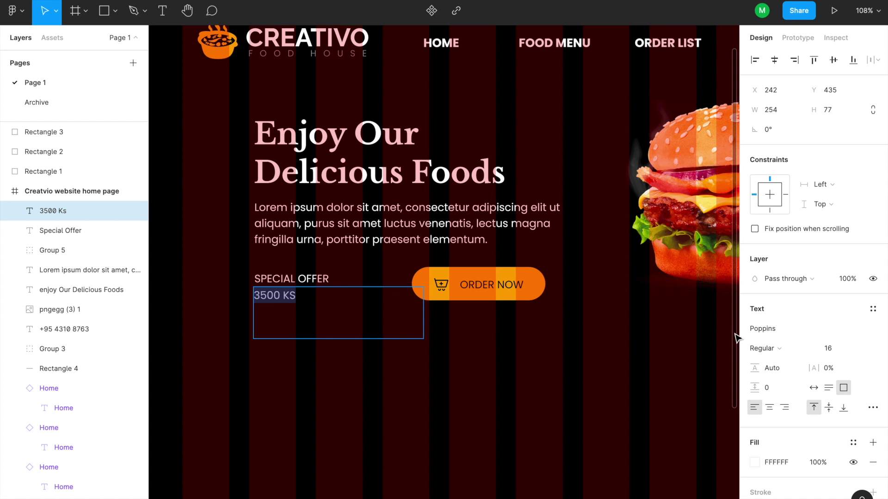
{"action": "left_click", "coordinate": [761, 333]}
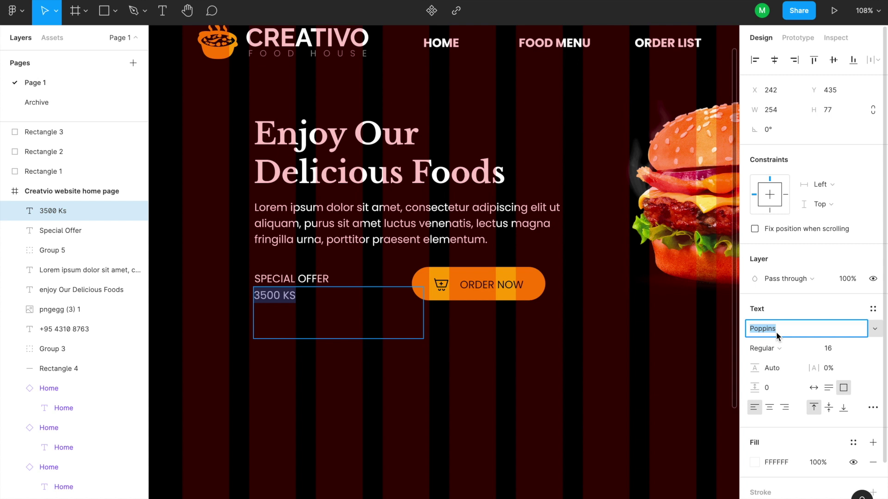
{"action": "type", "text": "Brik"}
{"action": "left_click", "coordinate": [435, 178]}
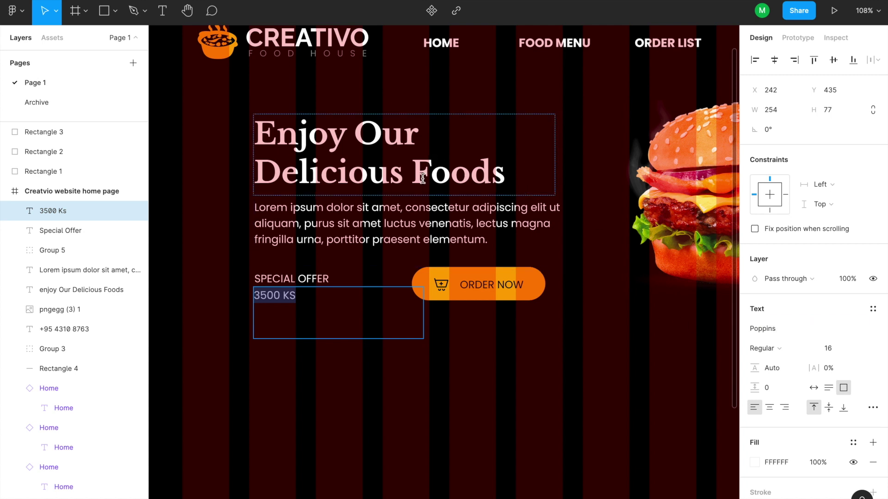
{"action": "left_click", "coordinate": [783, 334]}
{"action": "key", "text": "ctrl+c"}
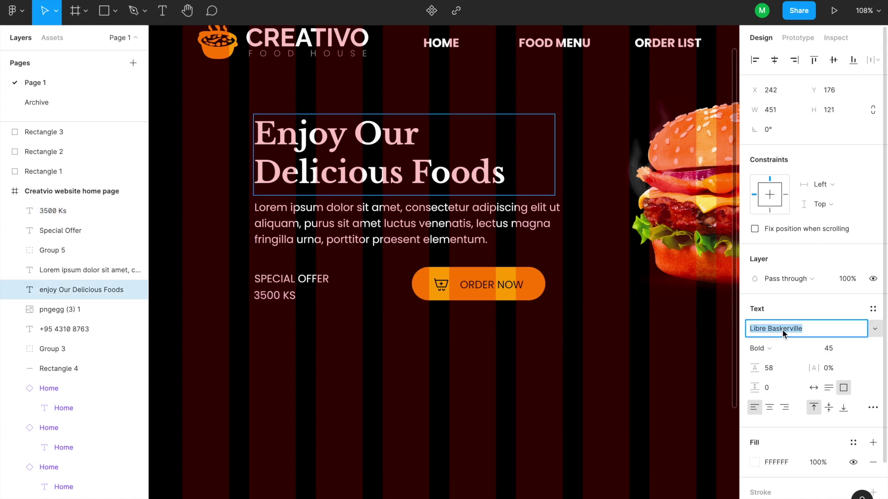
{"action": "left_click", "coordinate": [294, 301]}
{"action": "key", "text": "Return"}
{"action": "left_click", "coordinate": [765, 329]}
{"action": "key", "text": "ctrl+v"}
{"action": "key", "text": "Return"}
{"action": "left_click", "coordinate": [287, 303]}
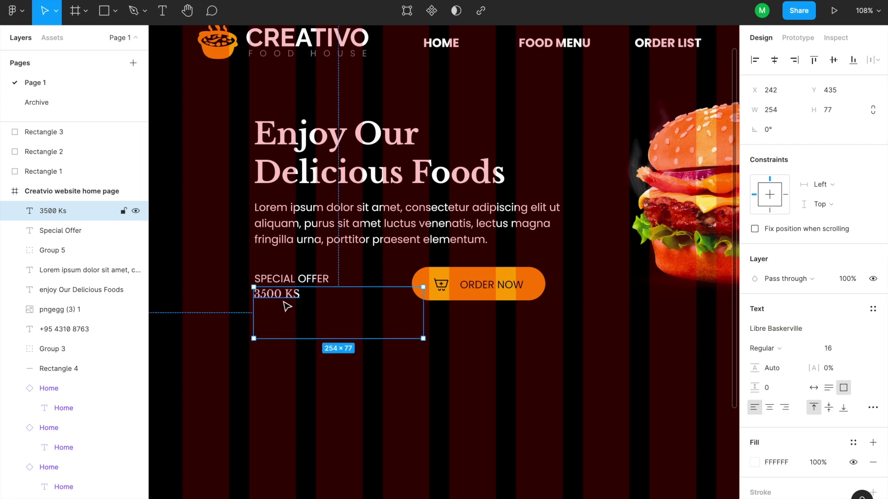
Step: Set the letter case of the "3500 Ks" price text to as typed
{"action": "scroll", "coordinate": [287, 303], "scroll_direction": "up", "scroll_amount": 5}
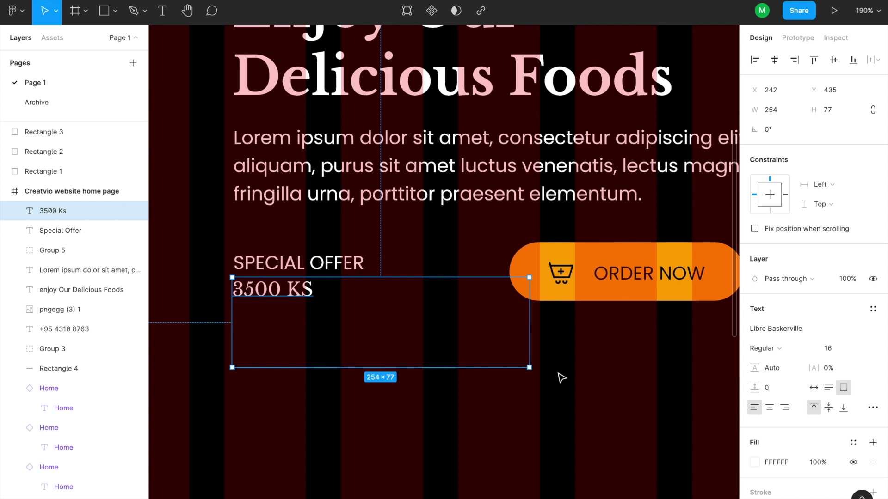
{"action": "left_click", "coordinate": [872, 408]}
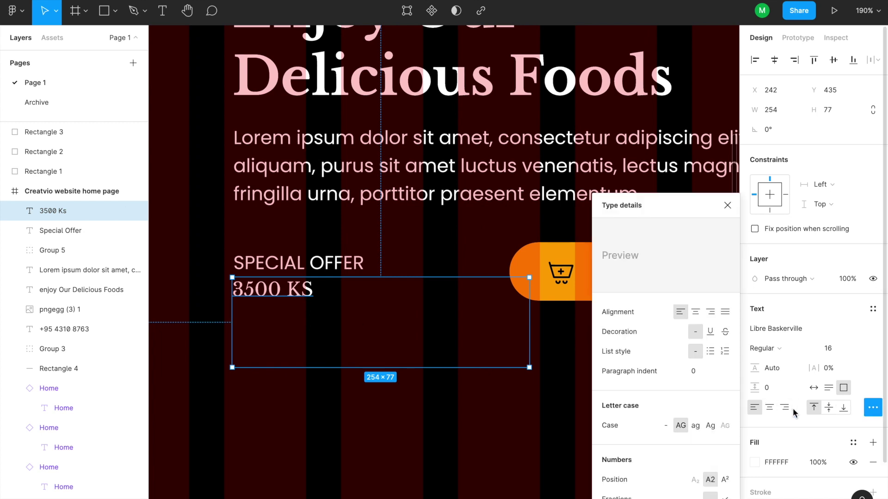
{"action": "left_click", "coordinate": [667, 425]}
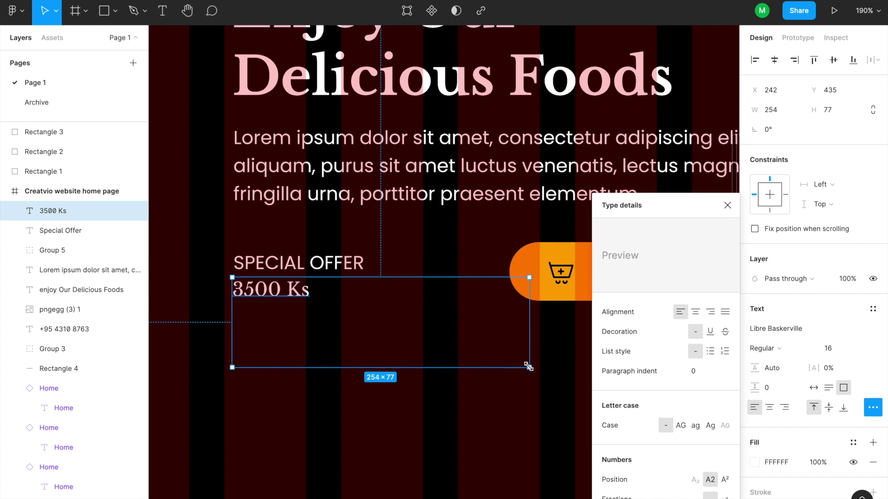
Step: Shrink the "3500 Ks" text box to about 253 × 27 and move it to about X 252, Y 461
{"action": "left_click_drag", "start_coordinate": [528, 367], "coordinate": [528, 309]}
{"action": "left_click_drag", "start_coordinate": [304, 291], "coordinate": [315, 321]}
{"action": "left_click", "coordinate": [321, 365]}
Step: Duplicate the "Special Offer" text to about X 326, Y 466 and change the copy's text to "3500"
{"action": "left_click", "coordinate": [326, 272]}
{"action": "left_click_drag", "start_coordinate": [325, 274], "coordinate": [451, 334]}
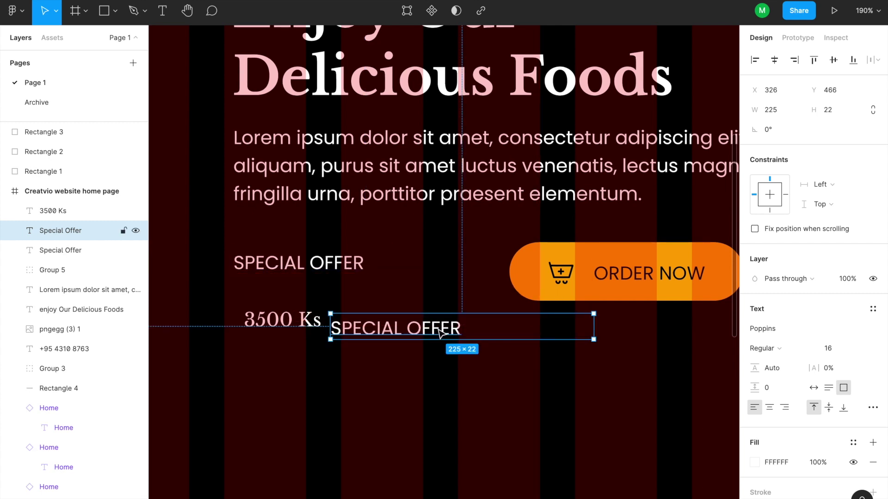
{"action": "double_click", "coordinate": [439, 331]}
{"action": "type", "text": "3500"}
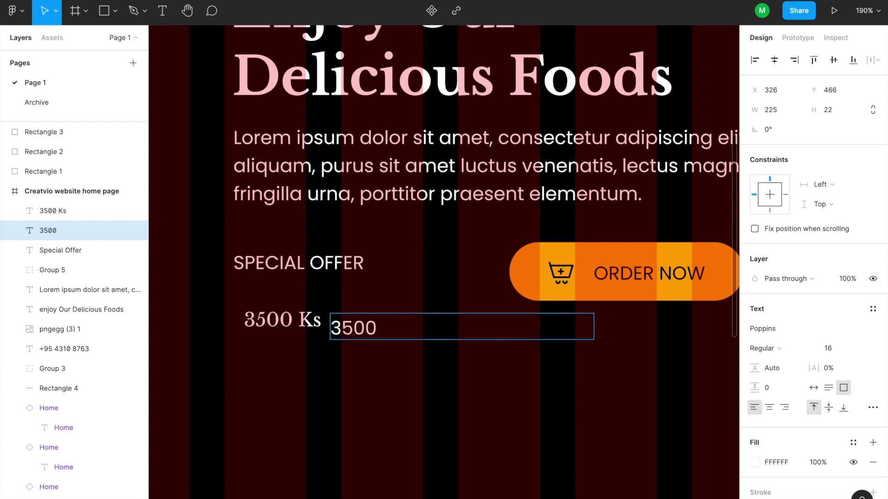
{"action": "key", "text": "Escape"}
Step: Delete the "3500 Ks" text and extend the remaining "3500" text to read "3500 Kyats"
{"action": "left_click", "coordinate": [312, 334]}
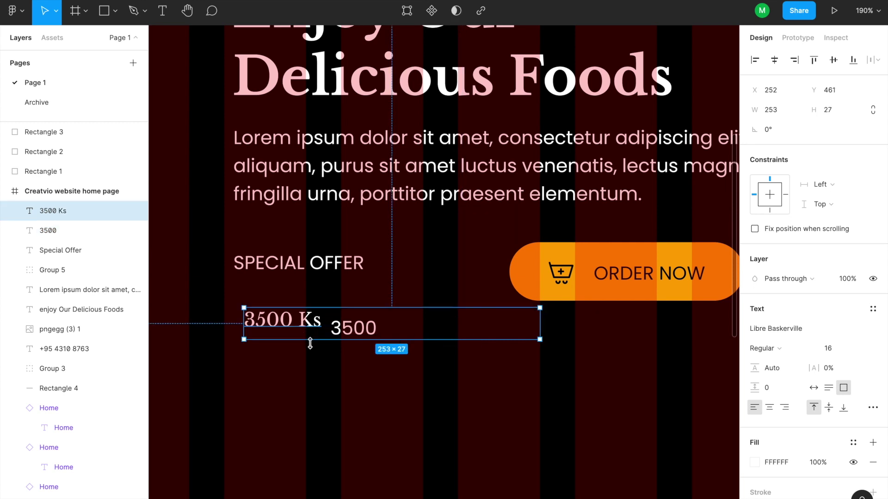
{"action": "key", "text": "Delete"}
{"action": "left_click", "coordinate": [335, 333]}
{"action": "double_click", "coordinate": [349, 328]}
{"action": "type", "text": "KYATS"}
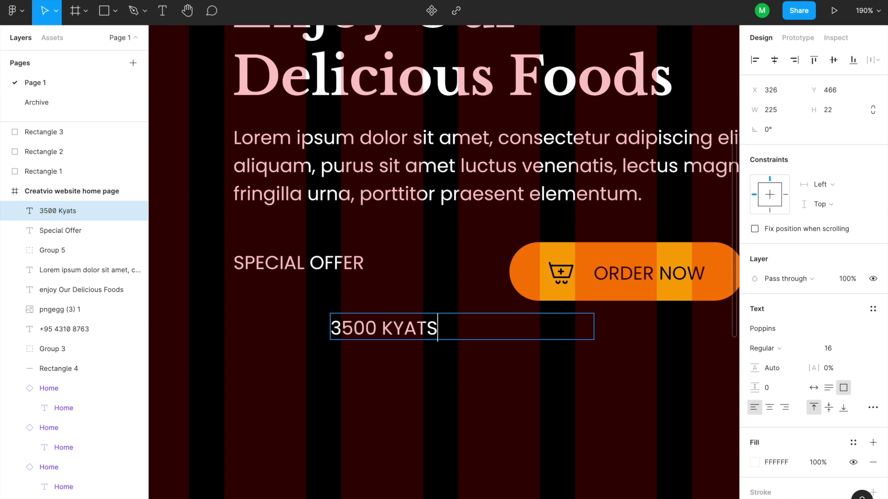
{"action": "key", "text": "Escape"}
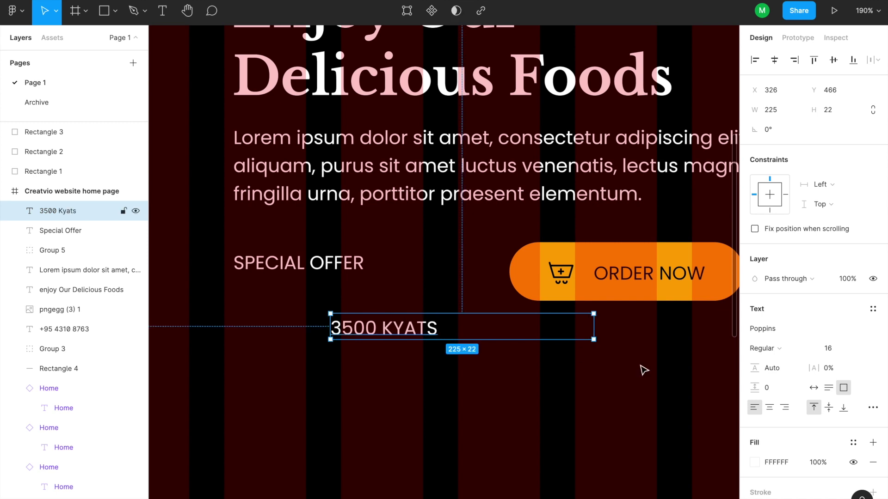
Step: Set "3500 Kyats" to as-typed letter case and place its box below "Special Offer" at X 246, Y 435, about 246 × 47
{"action": "left_click", "coordinate": [872, 408]}
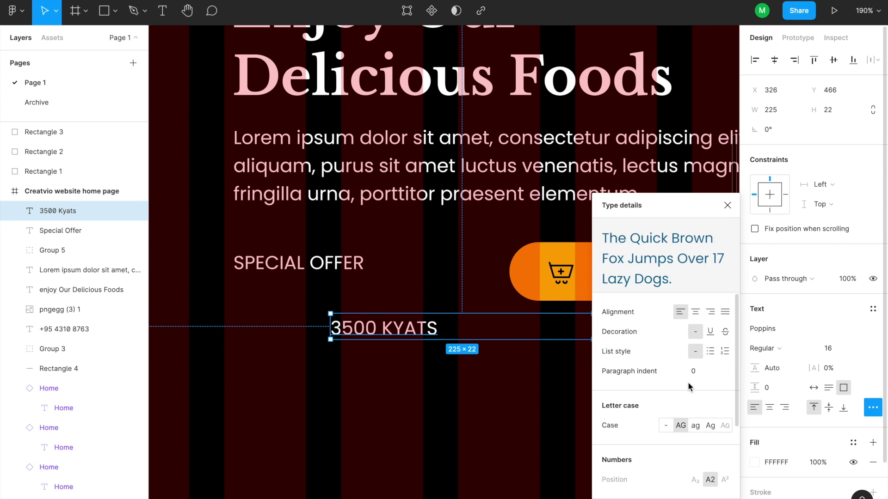
{"action": "left_click", "coordinate": [666, 426]}
{"action": "left_click", "coordinate": [424, 374]}
{"action": "left_click_drag", "start_coordinate": [409, 332], "coordinate": [316, 297]}
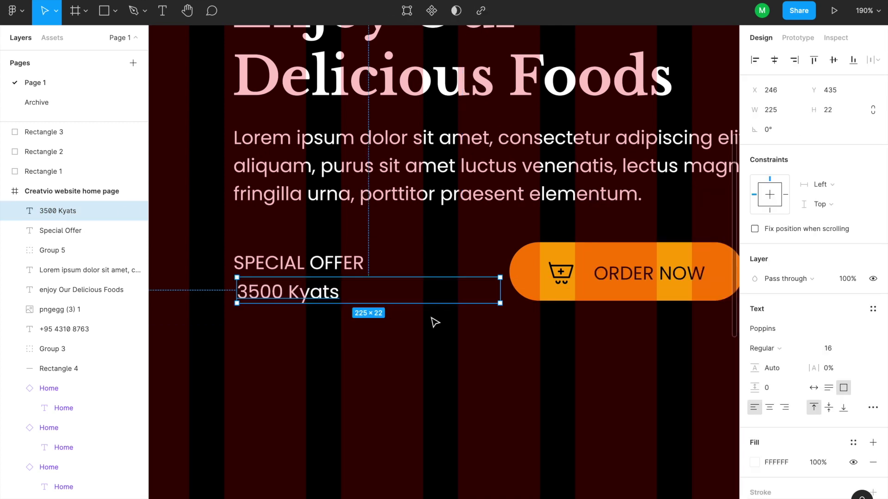
{"action": "left_click_drag", "start_coordinate": [500, 305], "coordinate": [525, 334]}
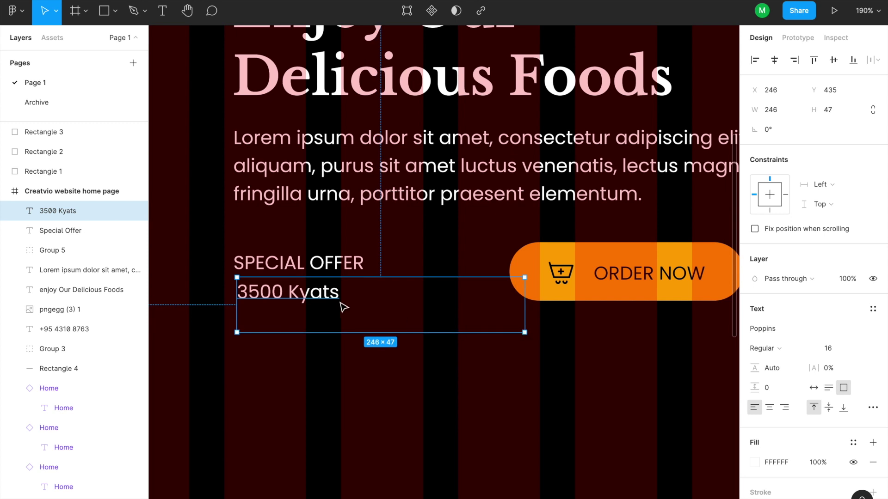
Step: Make the "3500 Kyats" text bold with font size 35
{"action": "double_click", "coordinate": [327, 298]}
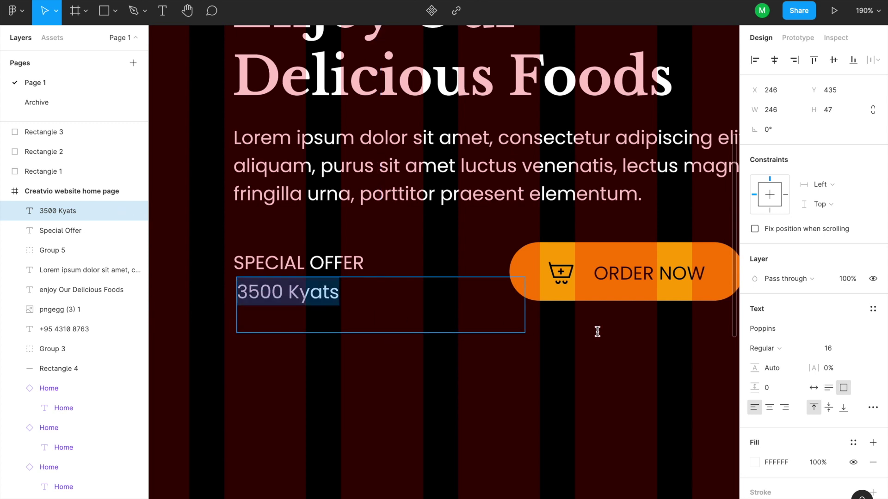
{"action": "left_click", "coordinate": [805, 350]}
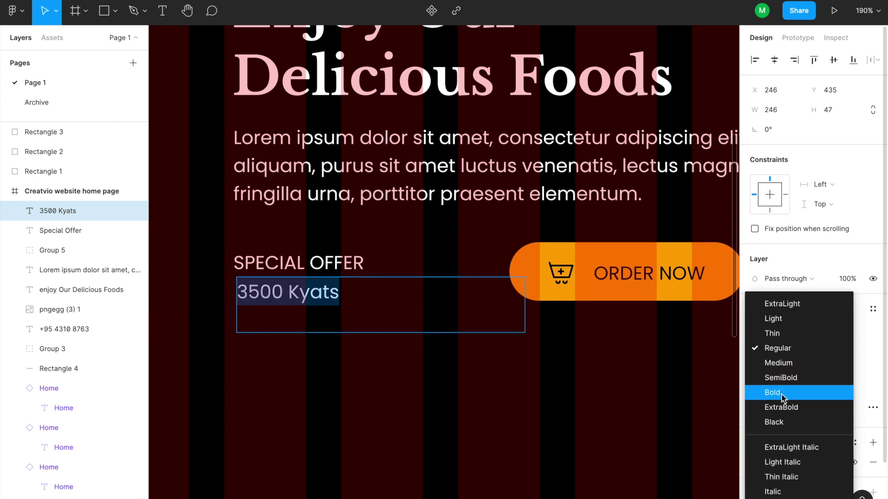
{"action": "left_click", "coordinate": [781, 393]}
{"action": "left_click", "coordinate": [826, 347]}
{"action": "type", "text": "3"}
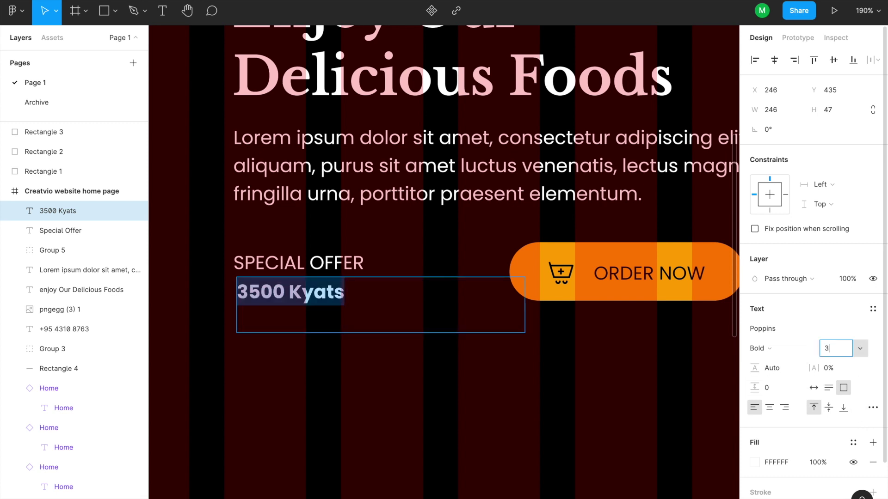
{"action": "type", "text": "5"}
{"action": "key", "text": "Return"}
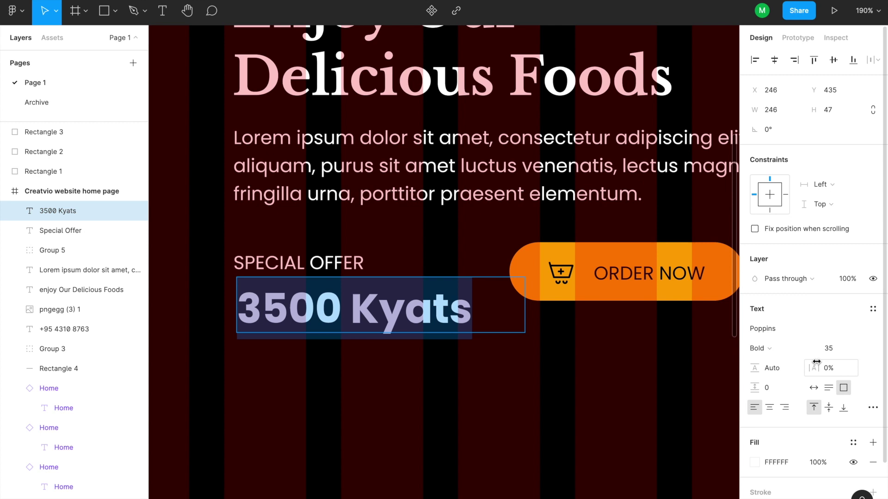
Step: Reduce the "3500 Kyats" font size to 20
{"action": "left_click", "coordinate": [823, 352]}
{"action": "type", "text": "20"}
{"action": "key", "text": "Return"}
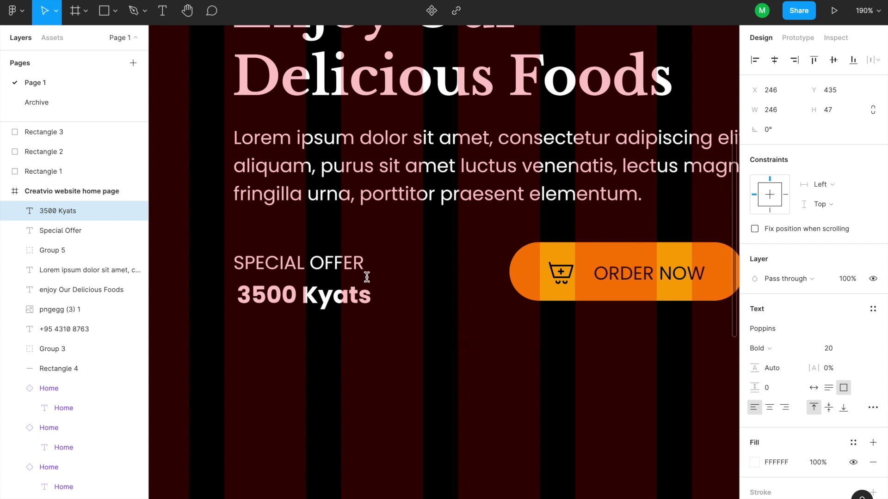
{"action": "key", "text": "Escape"}
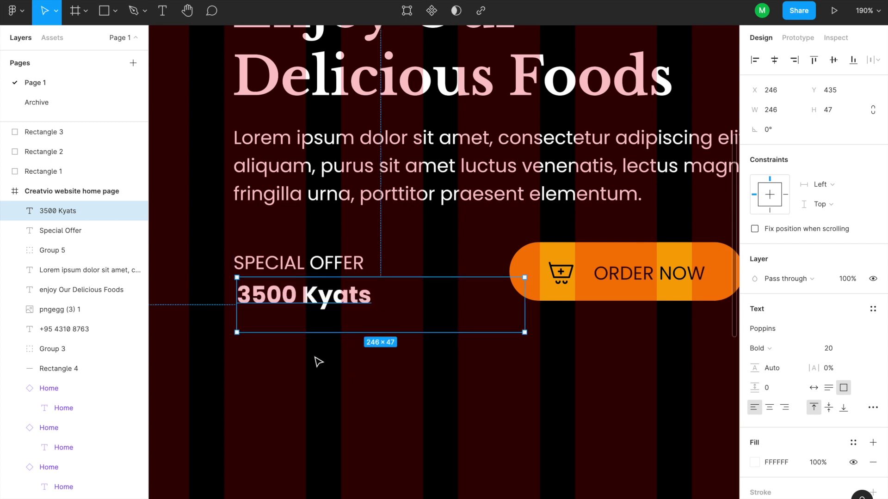
Step: Move the "3500 Kyats" text to about X 305, Y 428 and shrink its box to about 242 × 27
{"action": "left_click_drag", "start_coordinate": [351, 303], "coordinate": [382, 294]}
{"action": "scroll", "coordinate": [470, 354], "scroll_direction": "up", "scroll_amount": 5}
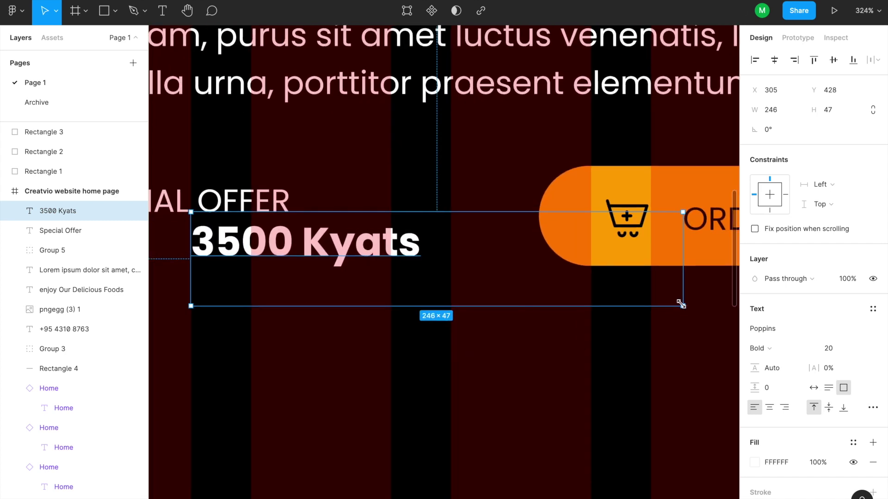
{"action": "left_click_drag", "start_coordinate": [681, 304], "coordinate": [678, 276]}
{"action": "scroll", "coordinate": [513, 347], "scroll_direction": "down", "scroll_amount": 4}
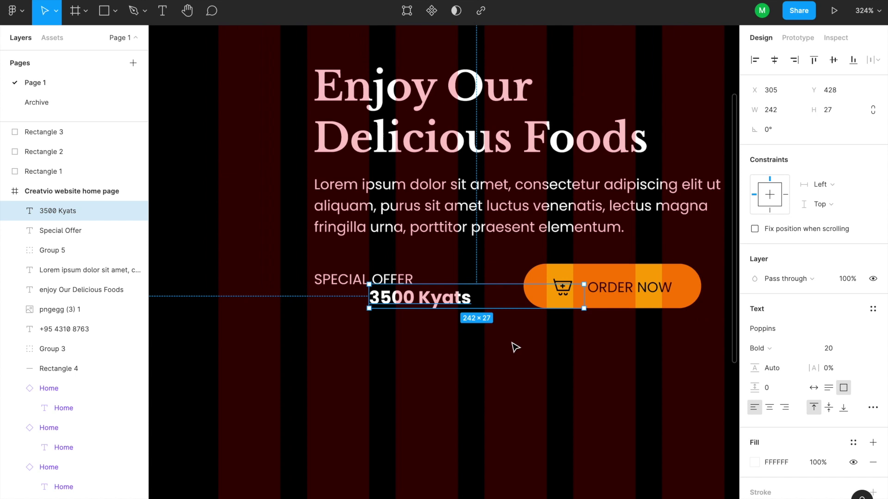
{"action": "scroll", "coordinate": [514, 347], "scroll_direction": "down", "scroll_amount": 5}
{"action": "left_click", "coordinate": [507, 383]}
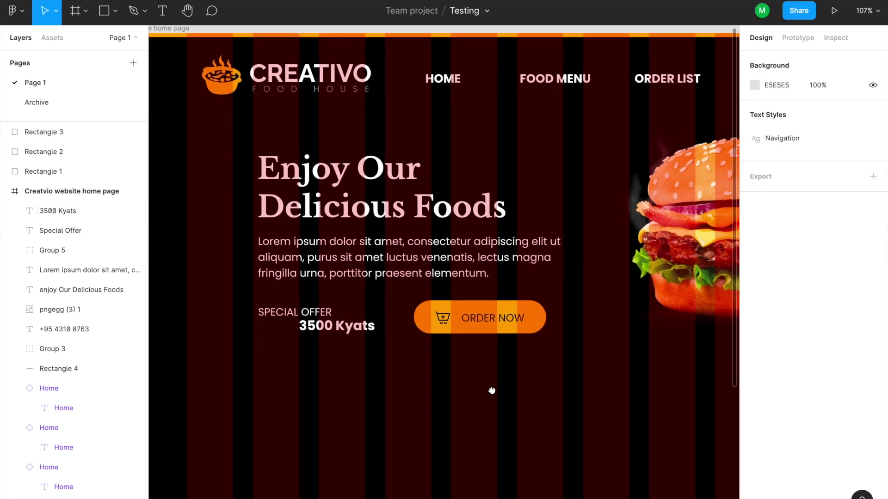
Step: Search the Iconify plugin for "offer" icons and close the plugin
{"action": "right_click", "coordinate": [409, 367]}
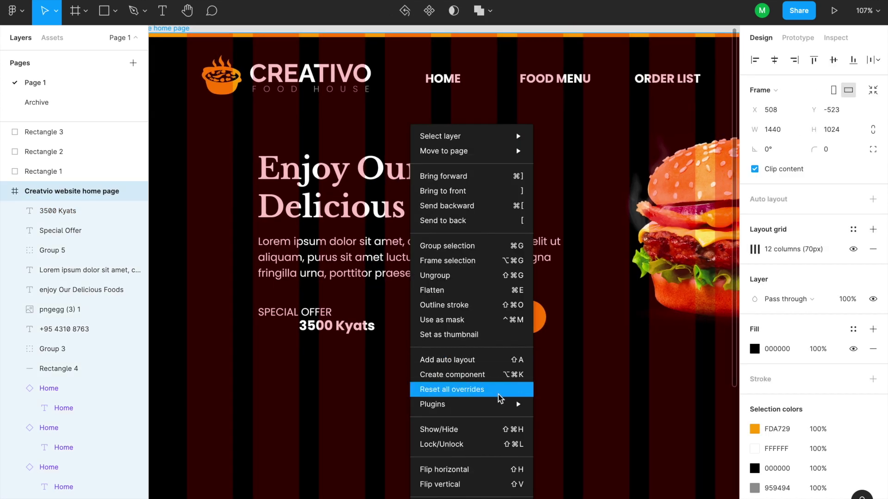
{"action": "mouse_move", "coordinate": [499, 404]}
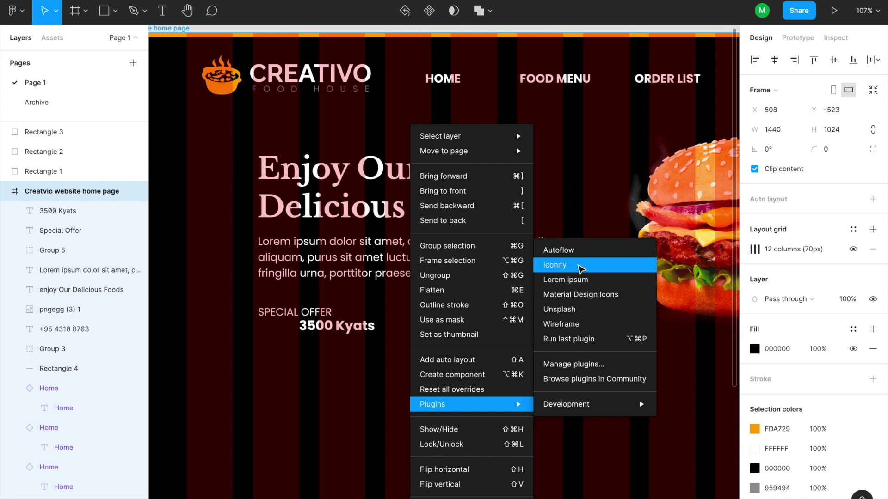
{"action": "left_click", "coordinate": [579, 269]}
{"action": "type", "text": "offer"}
{"action": "key", "text": "Return"}
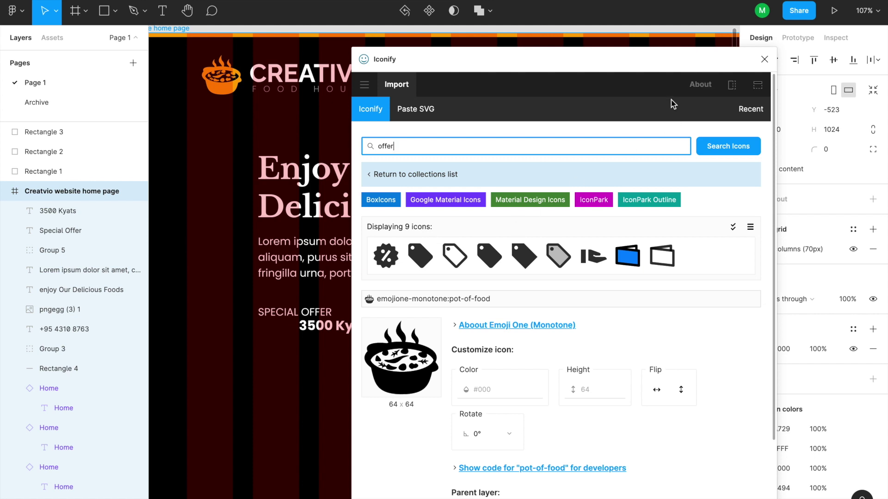
{"action": "left_click", "coordinate": [764, 59]}
{"action": "scroll", "coordinate": [339, 287], "scroll_direction": "up", "scroll_amount": 5}
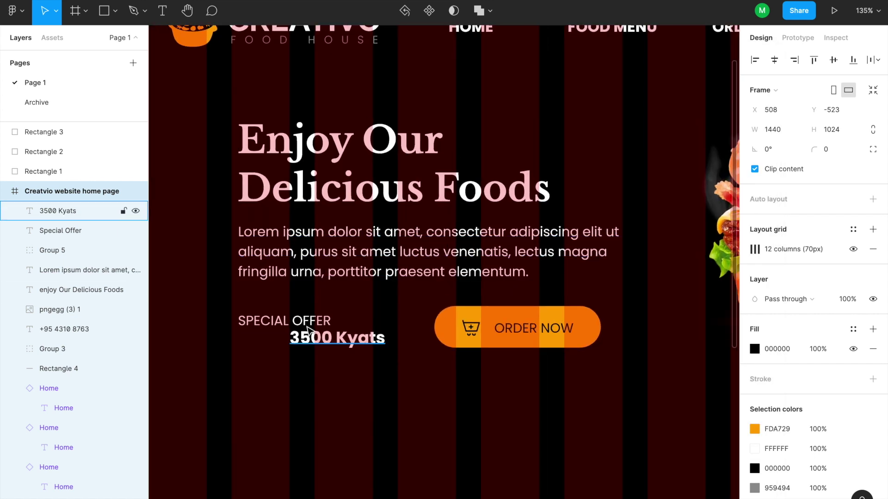
{"action": "left_click_drag", "start_coordinate": [321, 338], "coordinate": [305, 337]}
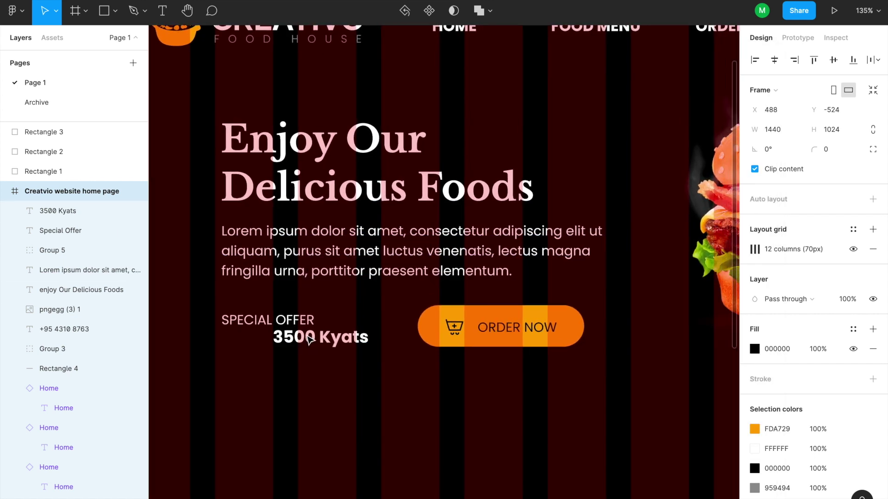
{"action": "key", "text": "ctrl+z"}
Step: Move the "3500 Kyats" text to about X 277, Y 427 and narrow its box to about 145 × 28
{"action": "left_click", "coordinate": [362, 346]}
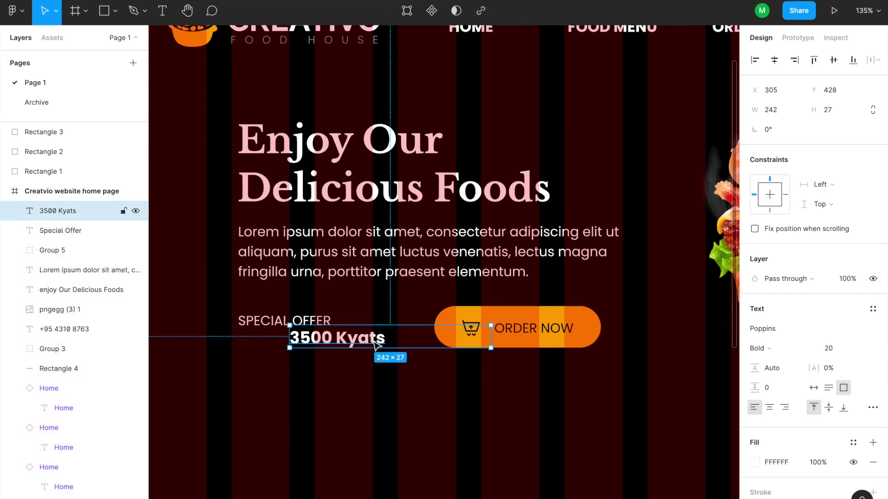
{"action": "left_click_drag", "start_coordinate": [362, 346], "coordinate": [339, 344]}
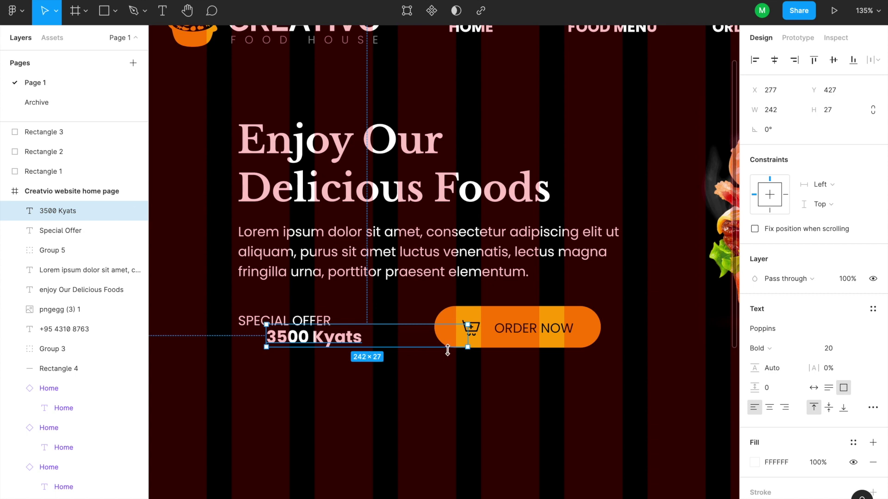
{"action": "left_click_drag", "start_coordinate": [441, 347], "coordinate": [386, 347]}
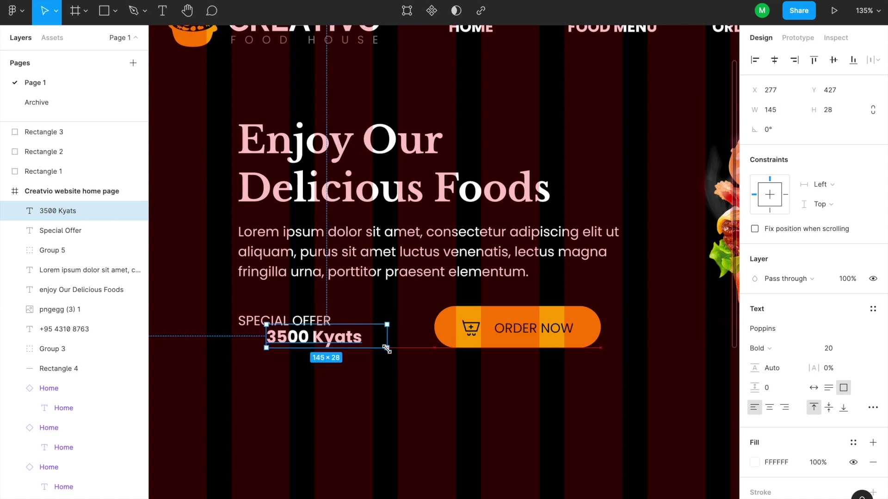
Step: Fill the "3500 Kyats" text with the orange document color FDA729
{"action": "left_click", "coordinate": [754, 462]}
{"action": "left_click", "coordinate": [636, 468]}
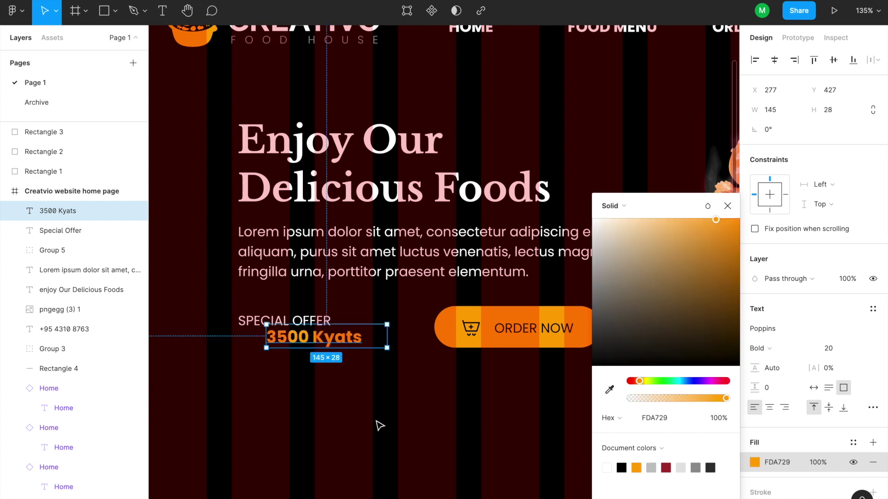
{"action": "left_click", "coordinate": [319, 389]}
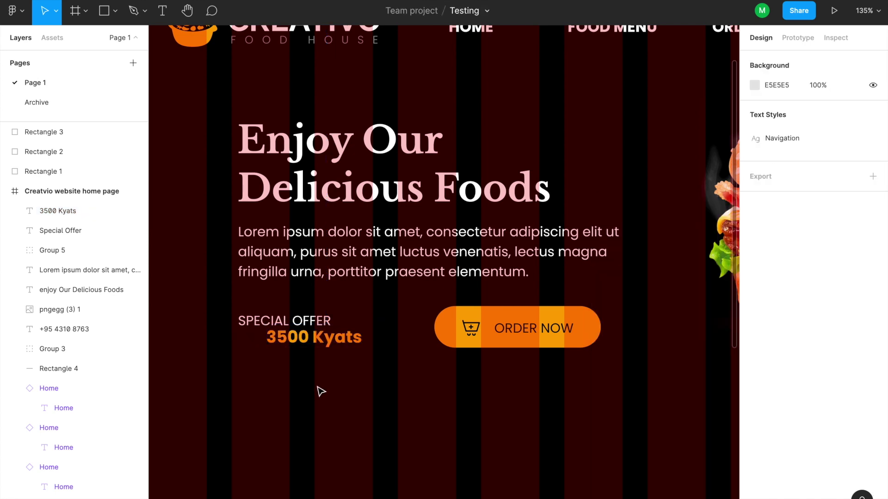
Step: Set the font size of the "Special Offer" text to 13
{"action": "left_click", "coordinate": [317, 323]}
{"action": "left_click", "coordinate": [830, 350]}
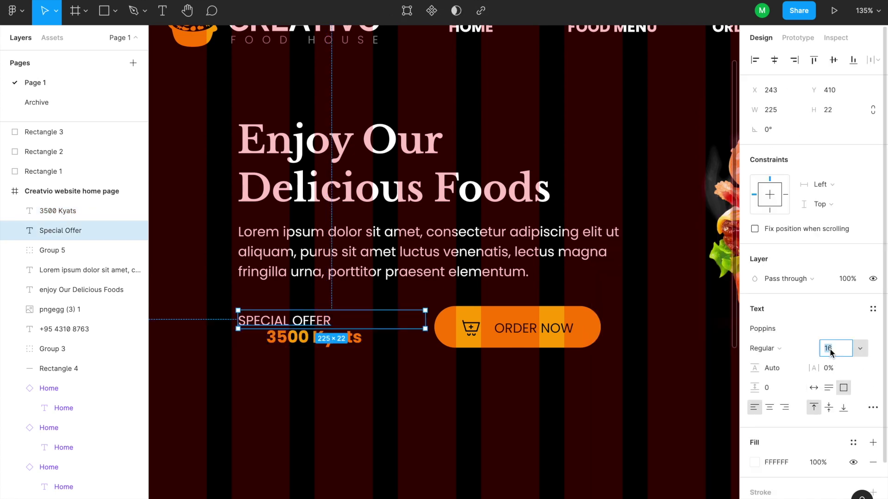
{"action": "type", "text": "13"}
{"action": "key", "text": "Return"}
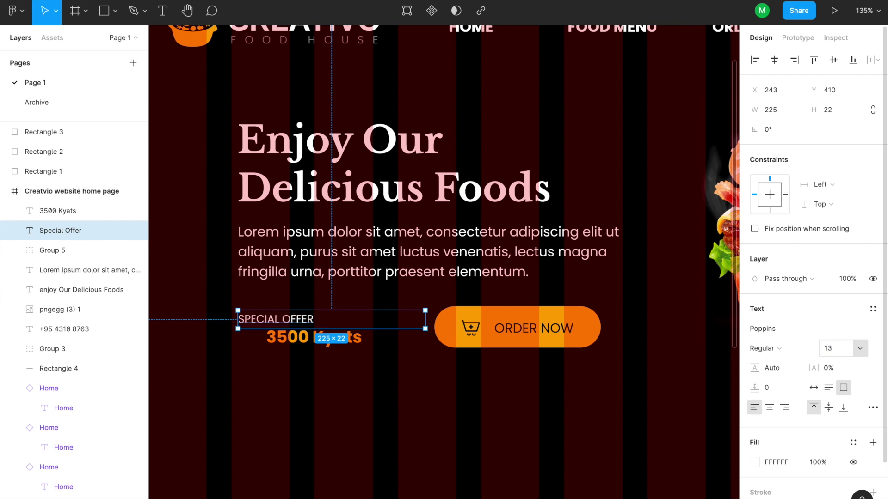
{"action": "left_click", "coordinate": [365, 366]}
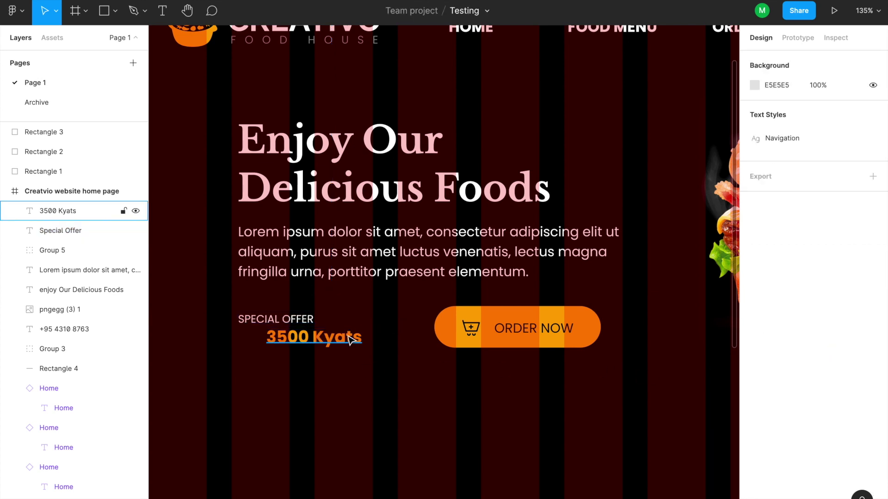
Step: Place the "Special Offer" text right above the end of "3500 Kyats" at X 300, Y 414 and shrink its box to about 94 × 21
{"action": "left_click_drag", "start_coordinate": [312, 325], "coordinate": [354, 329]}
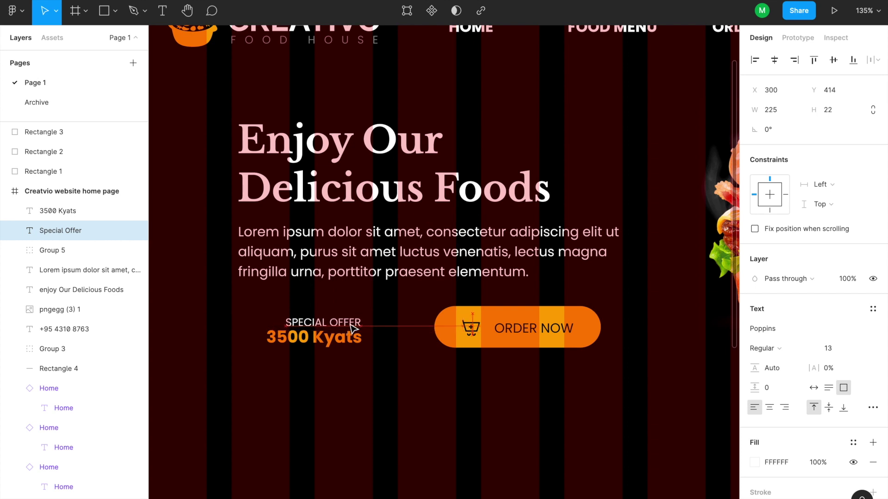
{"action": "left_click_drag", "start_coordinate": [426, 331], "coordinate": [374, 332]}
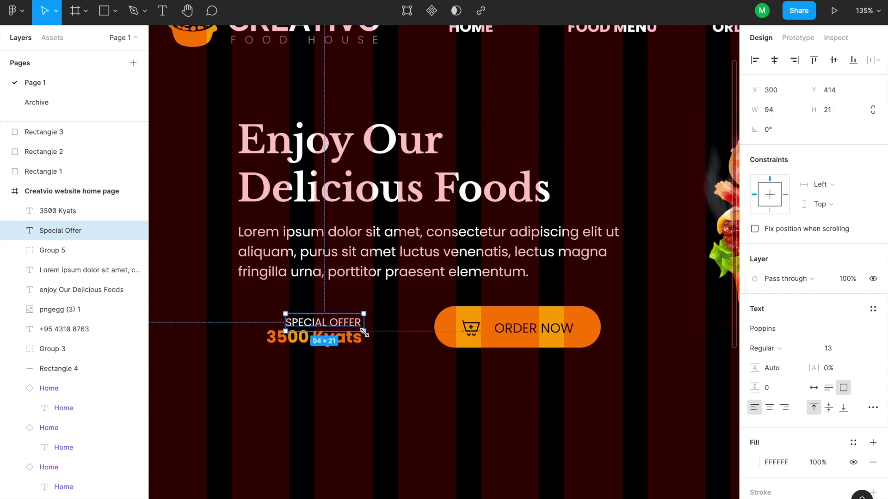
Step: Move the "Special Offer" and "3500 Kyats" texts together closer to the Order Now button and preview the page
{"action": "left_click", "coordinate": [356, 348], "text": "shift"}
{"action": "left_click_drag", "start_coordinate": [355, 347], "coordinate": [376, 347]}
{"action": "left_click", "coordinate": [378, 345]}
{"action": "key", "text": "Escape"}
{"action": "scroll", "coordinate": [346, 322], "scroll_direction": "up", "scroll_amount": 3, "text": "ctrl"}
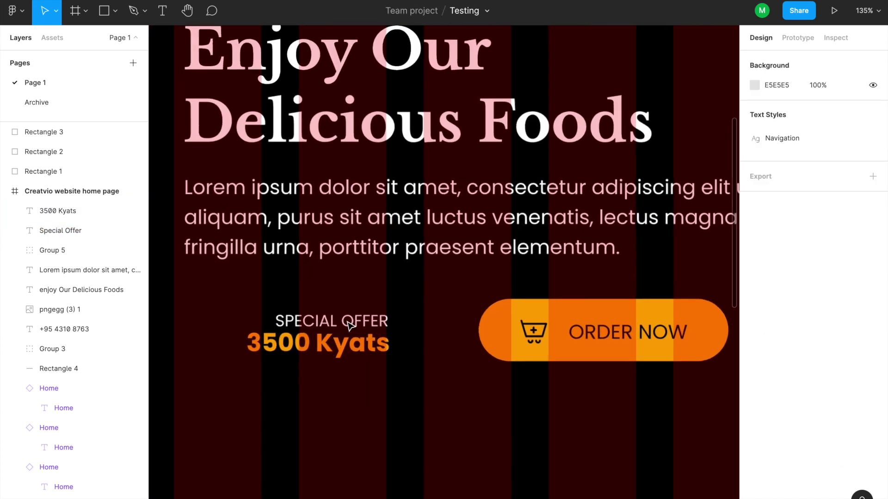
{"action": "left_click", "coordinate": [354, 322]}
{"action": "left_click", "coordinate": [370, 354], "text": "shift"}
{"action": "left_click_drag", "start_coordinate": [373, 356], "coordinate": [407, 353]}
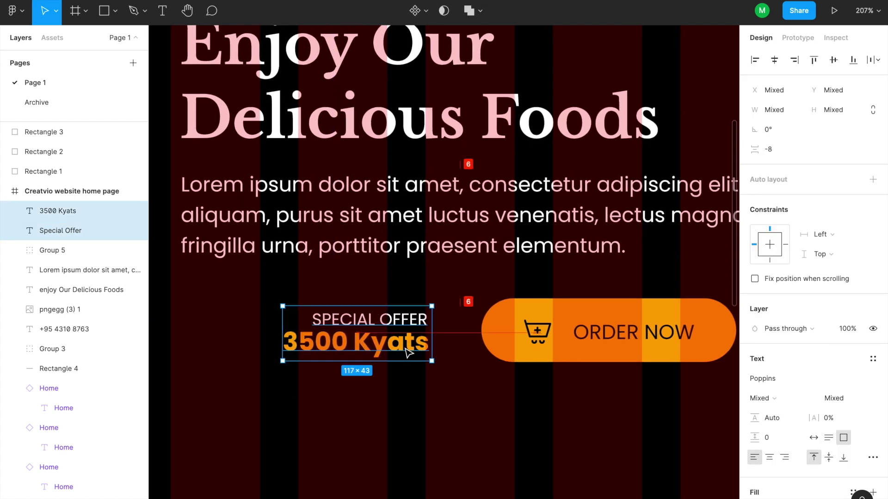
{"action": "key", "text": "Escape"}
{"action": "scroll", "coordinate": [416, 324], "scroll_direction": "down", "scroll_amount": 5, "text": "ctrl"}
{"action": "scroll", "coordinate": [416, 324], "scroll_direction": "down", "scroll_amount": 2, "text": "ctrl"}
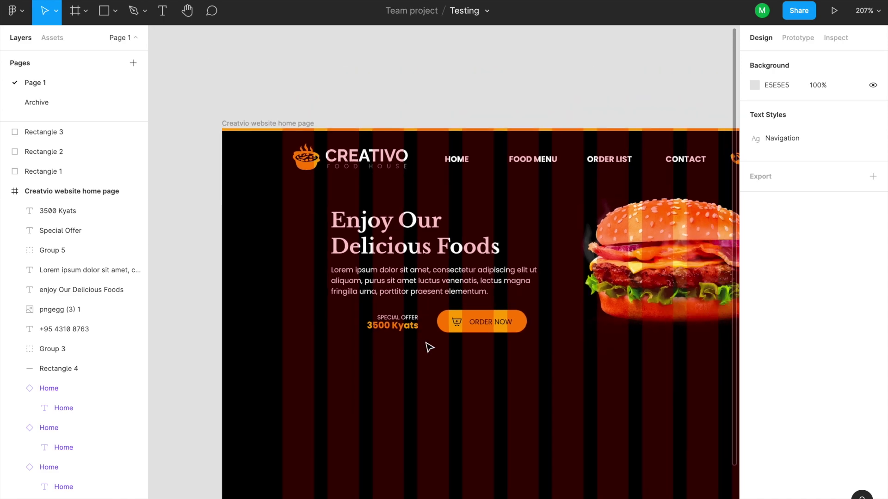
{"action": "key", "text": "ctrl+alt+Return"}
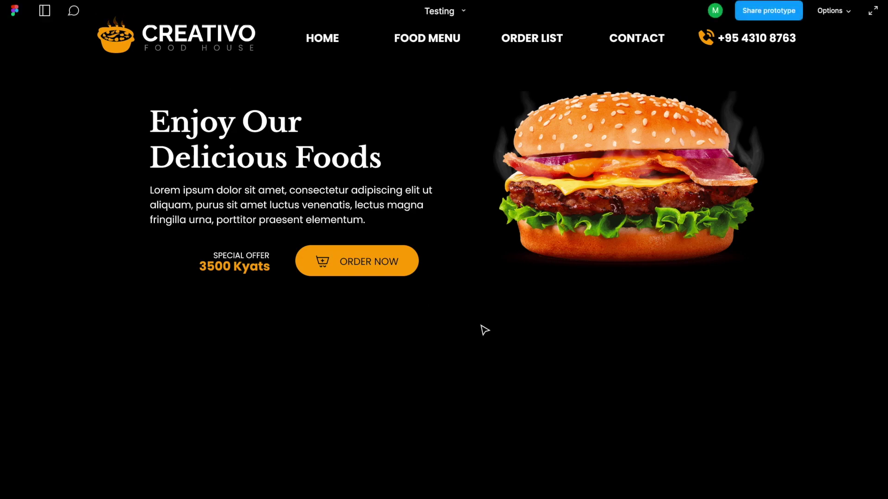
Step: Shift the offer texts and the Order Now button together slightly up and left, and preview the page again
{"action": "key", "text": "Escape"}
{"action": "left_click_drag", "start_coordinate": [535, 349], "coordinate": [357, 313]}
{"action": "left_click_drag", "start_coordinate": [517, 322], "coordinate": [517, 325]}
{"action": "key", "text": "Escape"}
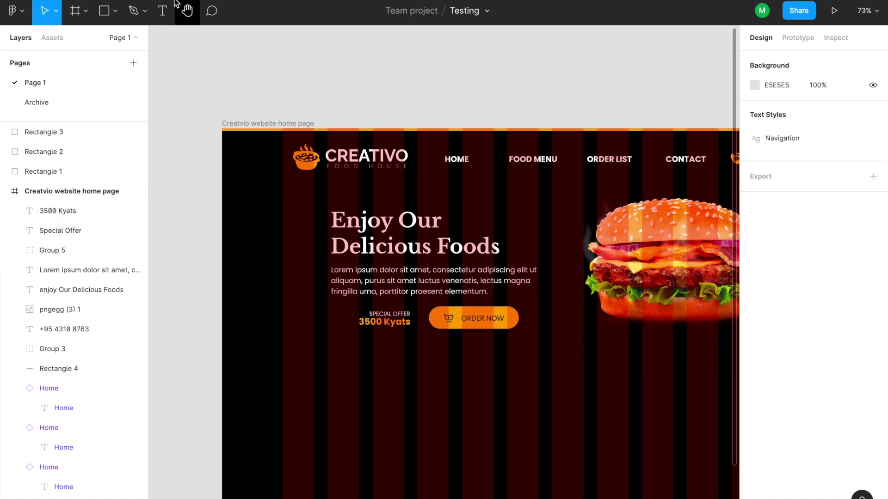
{"action": "key", "text": "ctrl+alt+Return"}
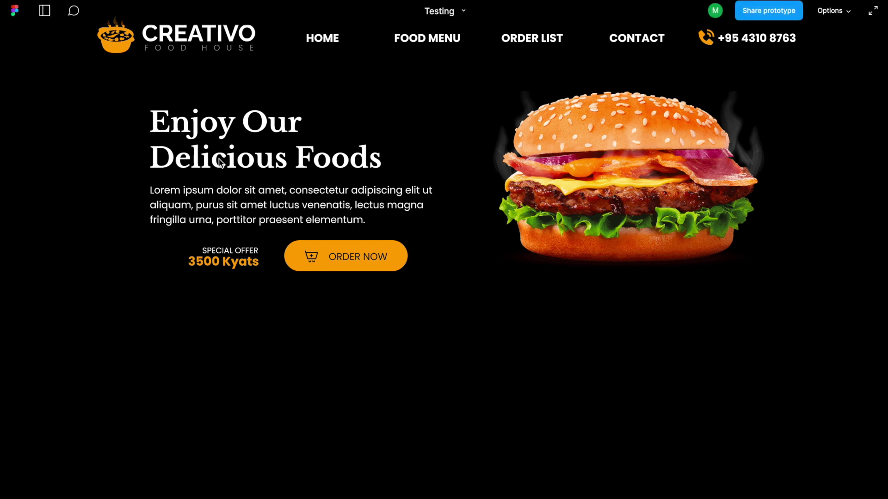
Step: Nudge the body text and the row with the offer texts and Order Now button slightly down from the heading
{"action": "key", "text": "ctrl+Tab"}
{"action": "left_click_drag", "start_coordinate": [518, 356], "coordinate": [352, 288]}
{"action": "left_click", "coordinate": [542, 357]}
{"action": "left_click_drag", "start_coordinate": [539, 353], "coordinate": [355, 308]}
{"action": "key", "text": "Down"}
{"action": "key", "text": "Down"}
{"action": "key", "text": "Down"}
{"action": "key", "text": "Down"}
{"action": "key", "text": "Down"}
{"action": "key", "text": "Down"}
{"action": "key", "text": "Down"}
{"action": "key", "text": "Down"}
{"action": "left_click", "coordinate": [541, 370]}
Step: Move the offer texts and Order Now button left until "3500 Kyats" lines up with the body text's left edge
{"action": "left_click_drag", "start_coordinate": [539, 371], "coordinate": [348, 322]}
{"action": "scroll", "coordinate": [483, 329], "scroll_direction": "up", "scroll_amount": 3}
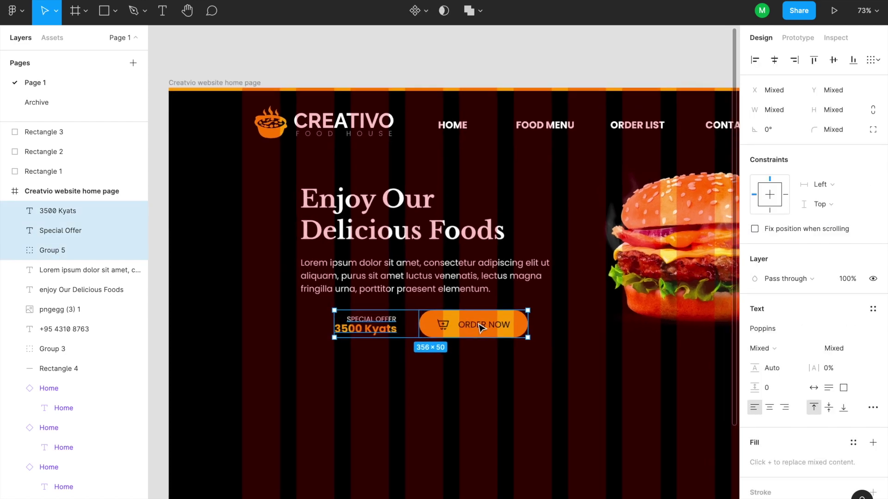
{"action": "left_click_drag", "start_coordinate": [496, 331], "coordinate": [464, 330]}
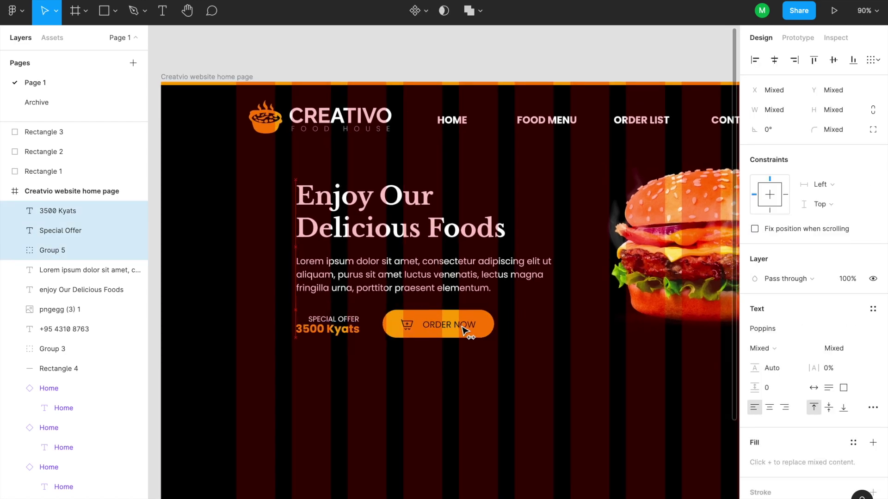
{"action": "left_click", "coordinate": [537, 384]}
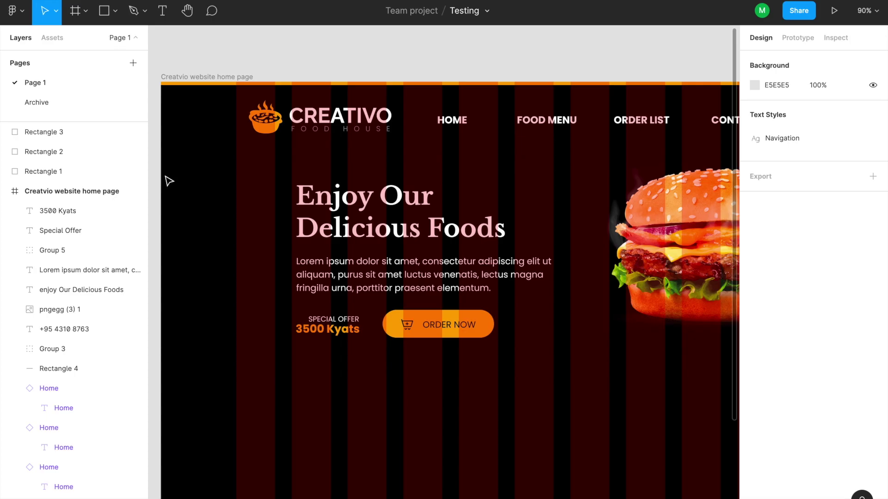
Step: Move the "Special Offer" text left to X 241, Y 416 so it starts level with "3500 Kyats"
{"action": "scroll", "coordinate": [292, 289], "scroll_direction": "up", "scroll_amount": 5}
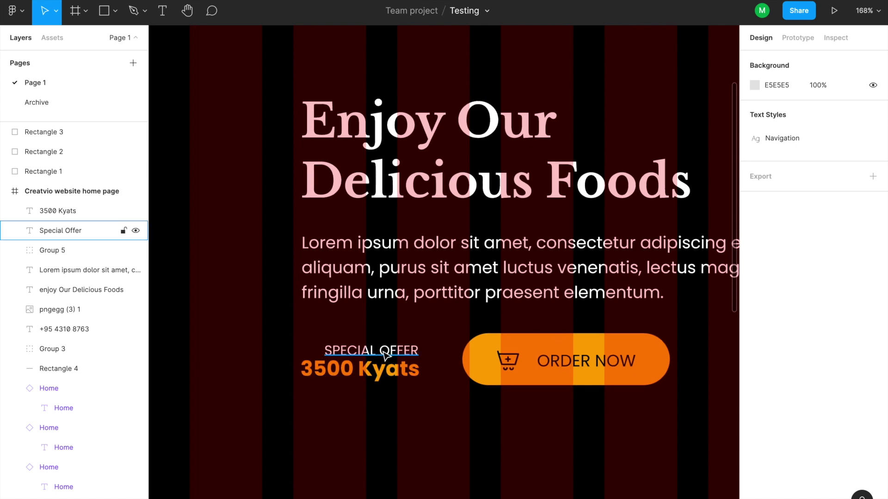
{"action": "left_click", "coordinate": [398, 354]}
{"action": "left_click_drag", "start_coordinate": [398, 354], "coordinate": [372, 354]}
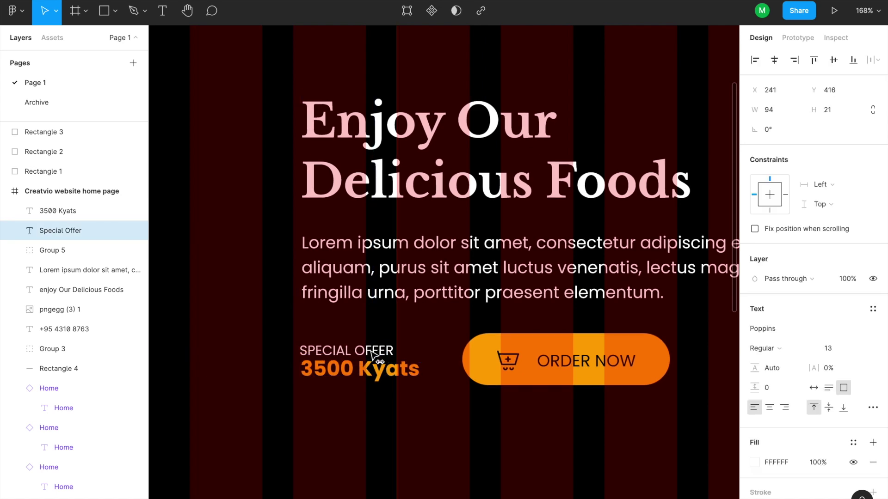
{"action": "left_click", "coordinate": [412, 413]}
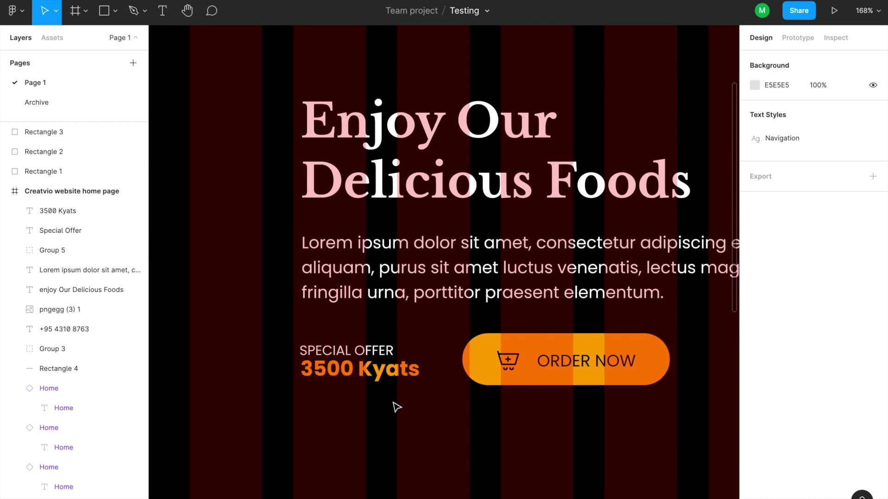
Step: Group the "Special Offer" and "3500 Kyats" texts and align the group's vertical centre with the Order Now button group
{"action": "left_click", "coordinate": [332, 367]}
{"action": "left_click", "coordinate": [319, 352], "text": "shift"}
{"action": "key", "text": "ctrl+g"}
{"action": "left_click", "coordinate": [510, 347]}
{"action": "left_click", "coordinate": [359, 365], "text": "shift"}
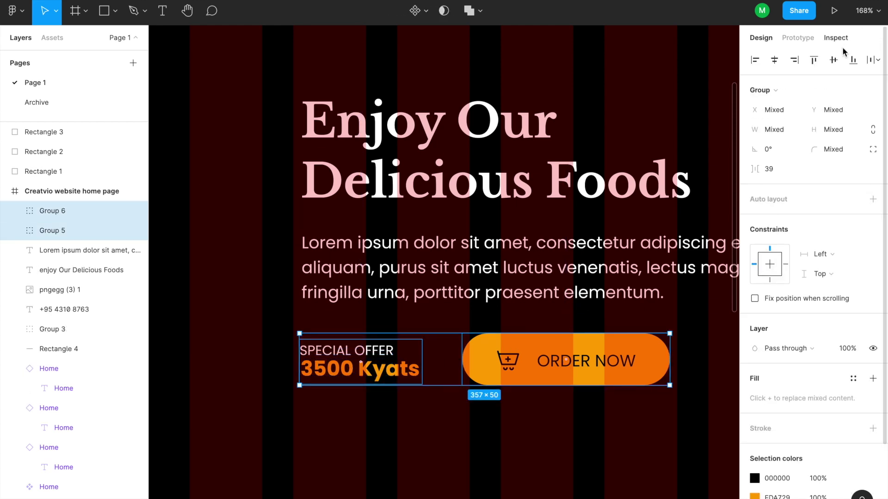
{"action": "left_click", "coordinate": [833, 60]}
Step: Move the offer group and the Order Now button group together slightly right beneath the body text
{"action": "left_click_drag", "start_coordinate": [574, 378], "coordinate": [607, 373]}
{"action": "scroll", "coordinate": [559, 337], "scroll_direction": "down", "scroll_amount": 2}
{"action": "scroll", "coordinate": [559, 337], "scroll_direction": "down", "scroll_amount": 3}
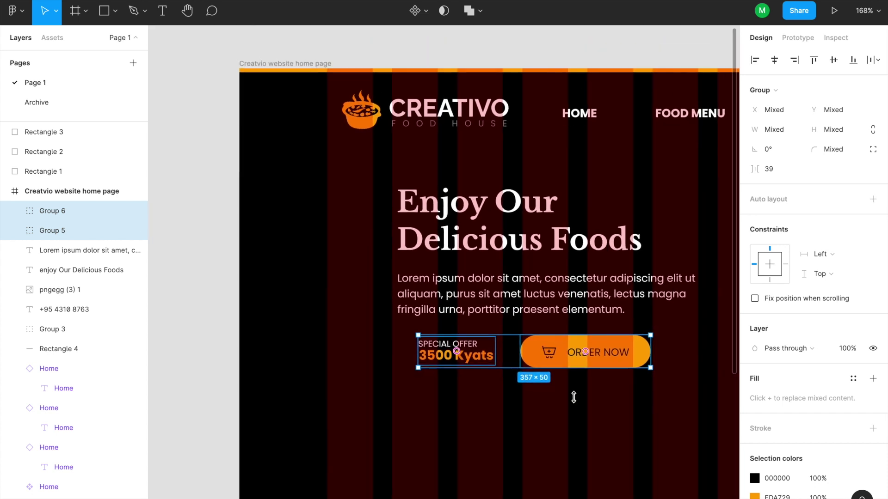
{"action": "left_click", "coordinate": [616, 408]}
{"action": "left_click_drag", "start_coordinate": [616, 408], "coordinate": [533, 404]}
{"action": "scroll", "coordinate": [535, 390], "scroll_direction": "down", "scroll_amount": 3}
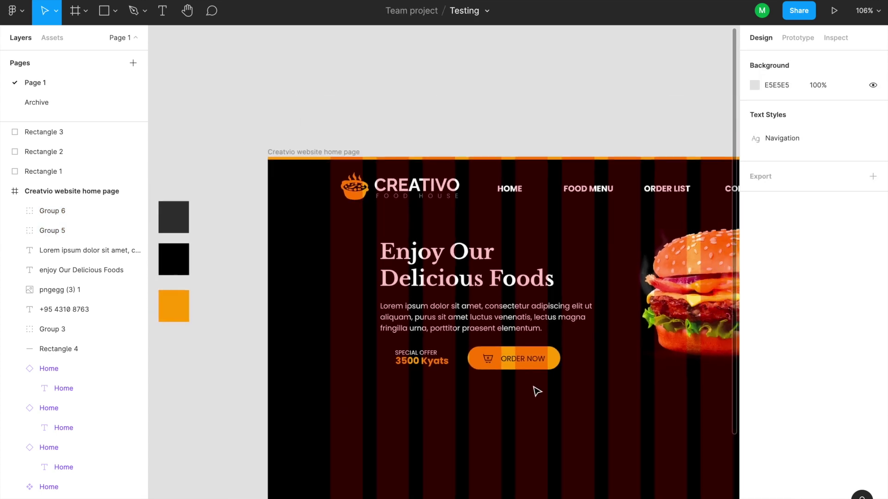
Step: Enlarge the burger image proportionally to about 491 × 313
{"action": "scroll", "coordinate": [577, 381], "scroll_direction": "right", "scroll_amount": 4}
{"action": "left_click", "coordinate": [578, 339]}
{"action": "left_click_drag", "start_coordinate": [568, 413], "coordinate": [480, 410]}
{"action": "left_click_drag", "start_coordinate": [459, 355], "coordinate": [449, 363]}
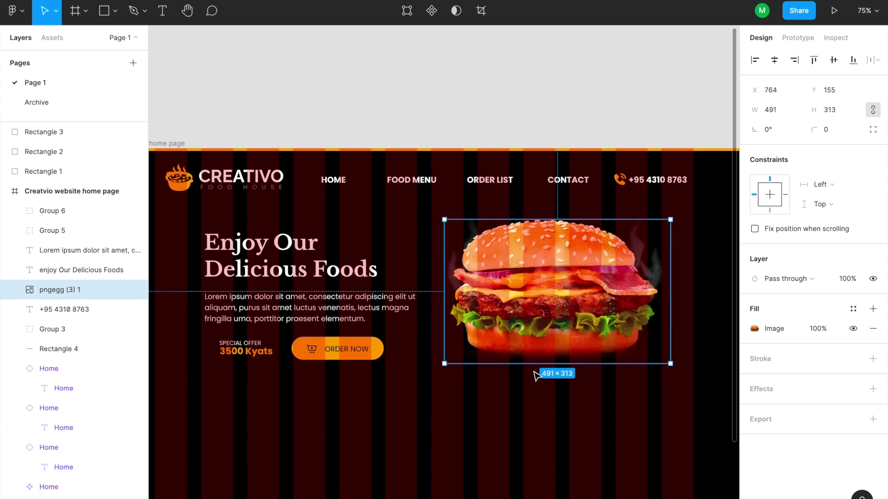
Step: Nudge the burger image to X 784, Y 159 and preview the page
{"action": "key", "text": "shift+Right"}
{"action": "key", "text": "Down"}
{"action": "key", "text": "Down"}
{"action": "key", "text": "Down"}
{"action": "key", "text": "Down"}
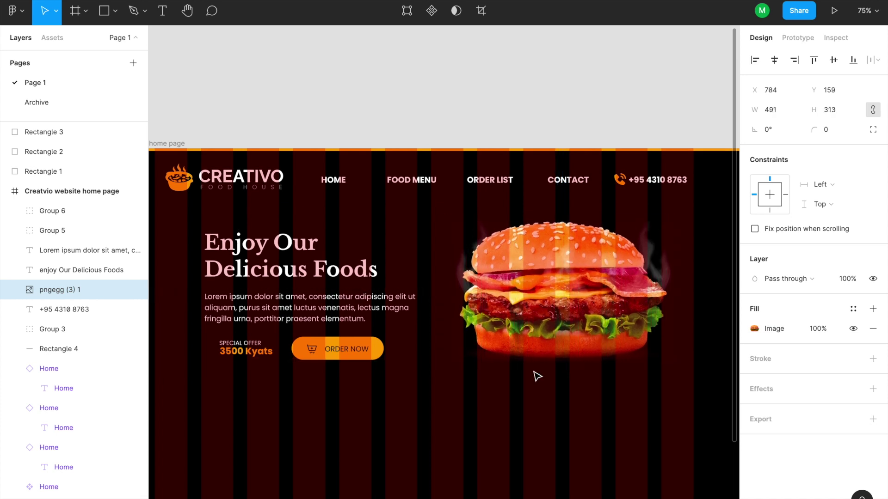
{"action": "key", "text": "ctrl+alt+Return"}
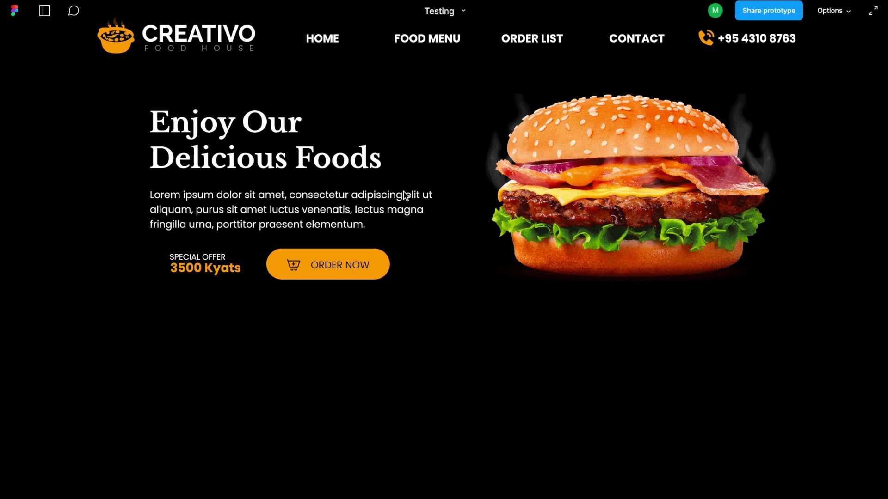
Step: Nudge the burger image further to X 794, Y 174 and check the page in the preview
{"action": "key", "text": "Escape"}
{"action": "key", "text": "Down"}
{"action": "key", "text": "Down"}
{"action": "key", "text": "Down"}
{"action": "key", "text": "Down"}
{"action": "key", "text": "Down"}
{"action": "key", "text": "Down"}
{"action": "key", "text": "Down"}
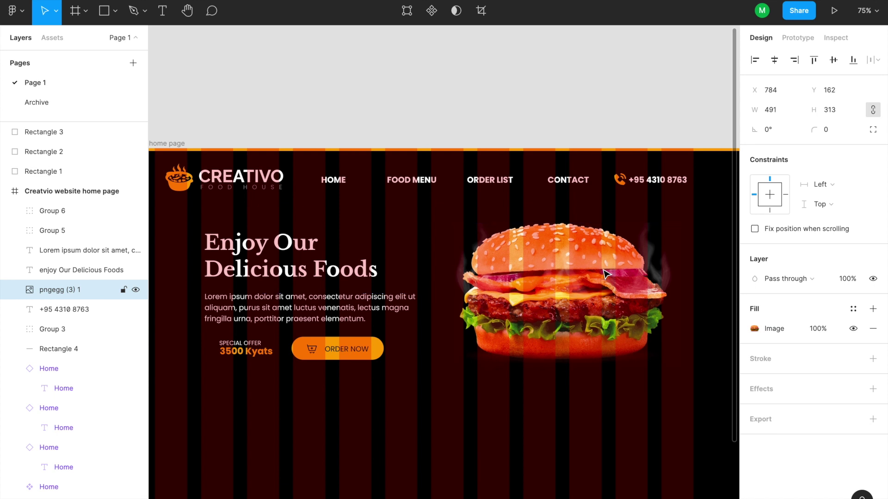
{"action": "key", "text": "shift+Right"}
{"action": "key", "text": "shift+Down"}
{"action": "key", "text": "shift+Down"}
{"action": "key", "text": "Up"}
{"action": "key", "text": "Up"}
{"action": "key", "text": "Up"}
{"action": "key", "text": "Up"}
{"action": "key", "text": "Up"}
{"action": "key", "text": "Up"}
{"action": "key", "text": "Up"}
{"action": "key", "text": "Up"}
{"action": "key", "text": "Up"}
{"action": "key", "text": "Up"}
{"action": "key", "text": "Up"}
{"action": "key", "text": "Up"}
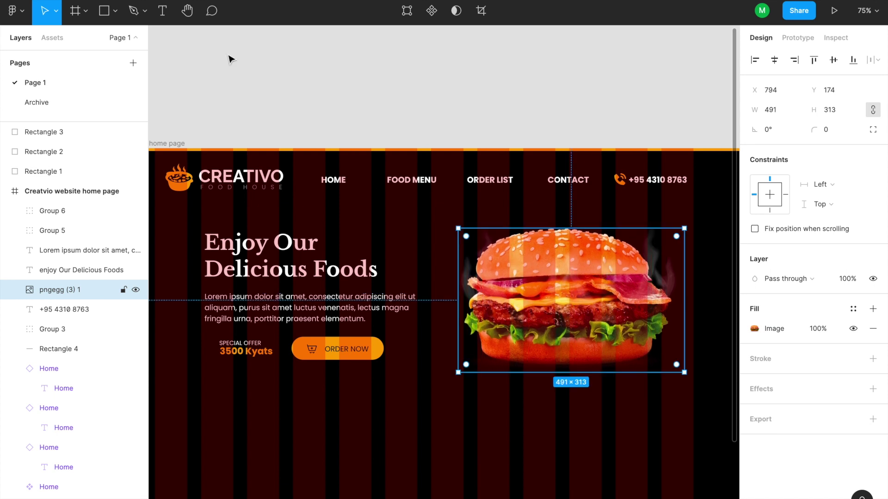
{"action": "key", "text": "ctrl+Tab"}
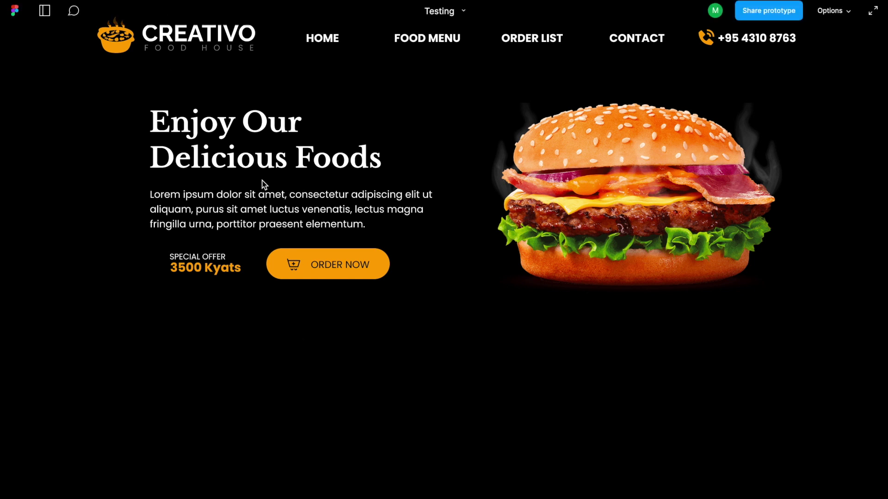
{"action": "key", "text": "ctrl+Tab"}
Step: Draw a full-width rectangle of about 1440 × 417 below the hero content at X 0, Y 484
{"action": "scroll", "coordinate": [409, 293], "scroll_direction": "down", "scroll_amount": 2}
{"action": "left_click", "coordinate": [468, 381]}
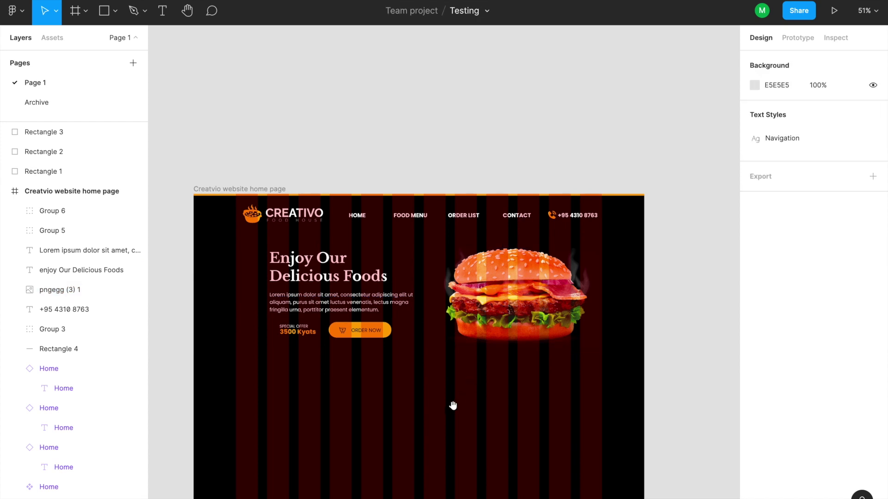
{"action": "left_click_drag", "start_coordinate": [453, 406], "coordinate": [458, 317]}
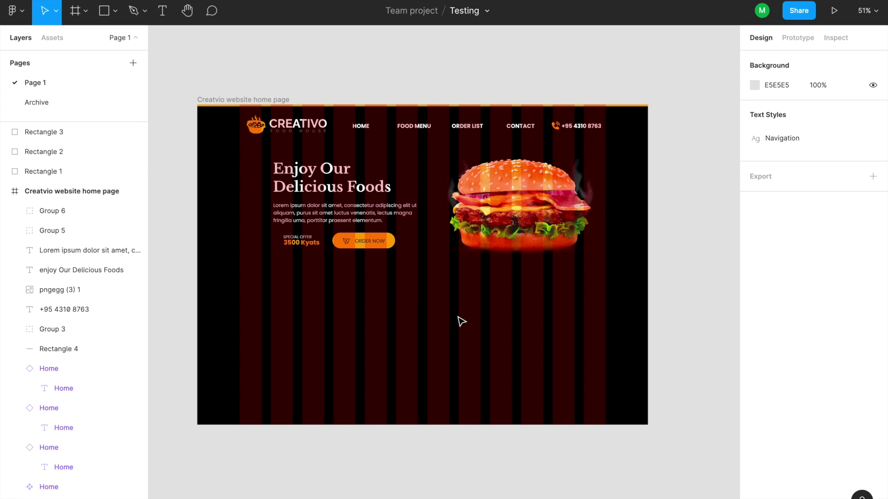
{"action": "left_click_drag", "start_coordinate": [457, 317], "coordinate": [488, 301]}
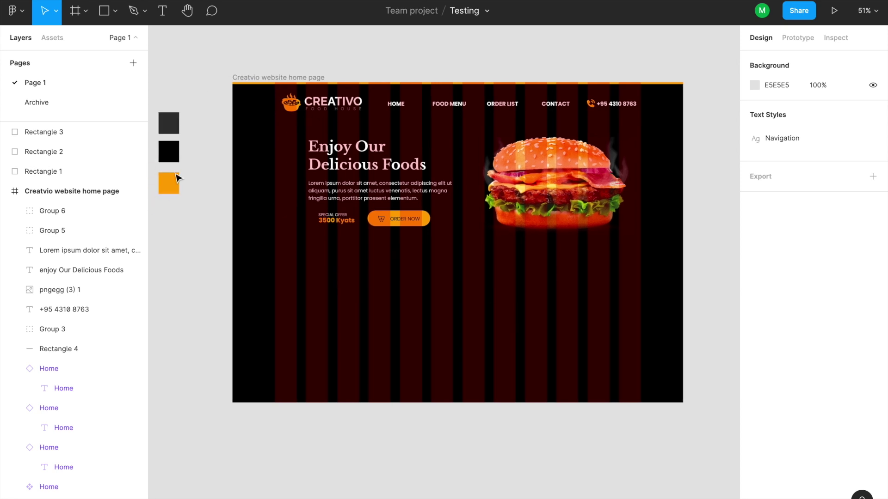
{"action": "left_click", "coordinate": [102, 14]}
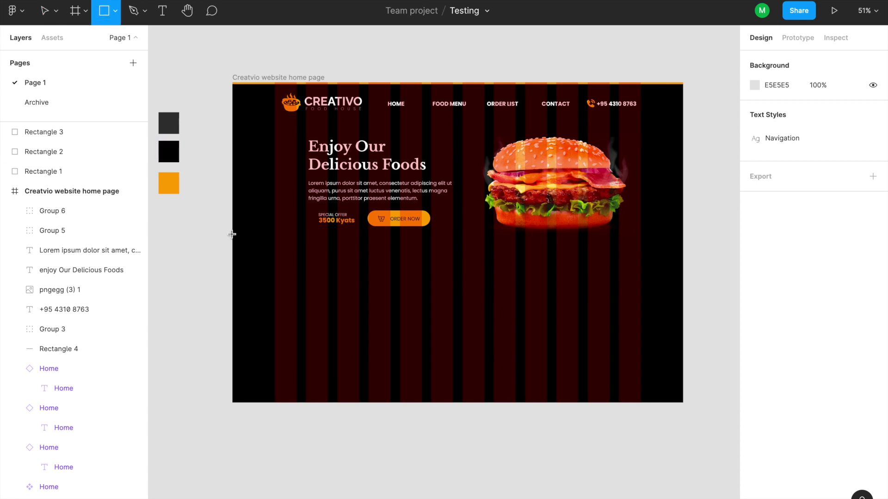
{"action": "mouse_move", "coordinate": [232, 233]}
{"action": "left_mouse_down"}
{"action": "mouse_move", "coordinate": [609, 362]}
{"action": "mouse_move", "coordinate": [682, 365]}
{"action": "left_mouse_up"}
Step: Fill the new rectangle with the dark grey 333333 sampled from the colour swatch beside the frame
{"action": "key", "text": "i"}
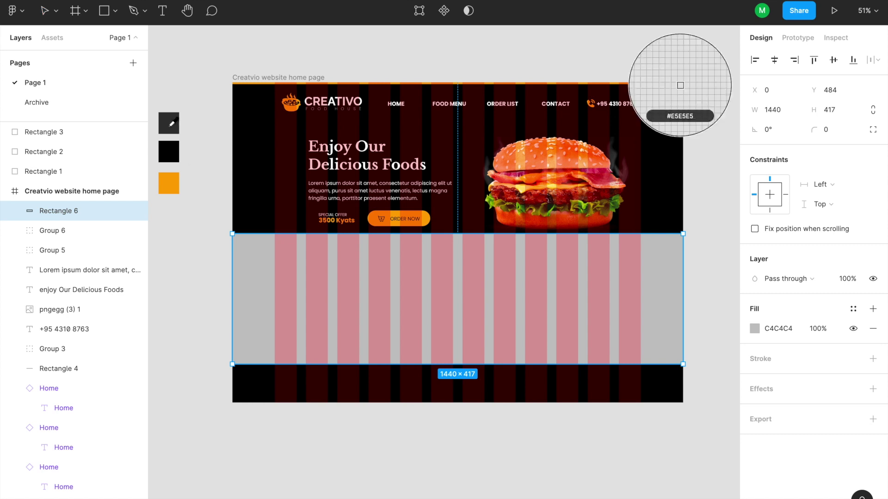
{"action": "left_click", "coordinate": [168, 123]}
{"action": "left_click", "coordinate": [196, 295]}
Step: Move the dark grey rectangle down to X 0, Y 551, checking its position in the preview along the way
{"action": "left_click_drag", "start_coordinate": [245, 291], "coordinate": [248, 309]}
{"action": "left_click", "coordinate": [176, 323]}
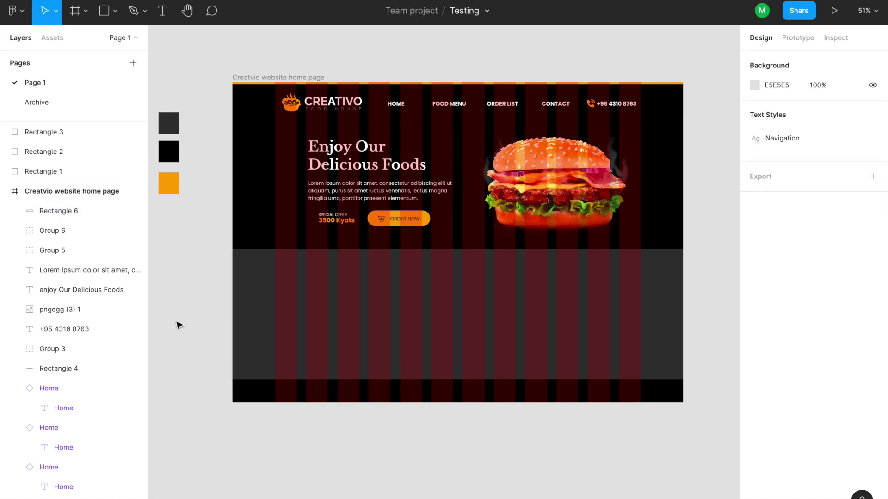
{"action": "left_click", "coordinate": [158, 1]}
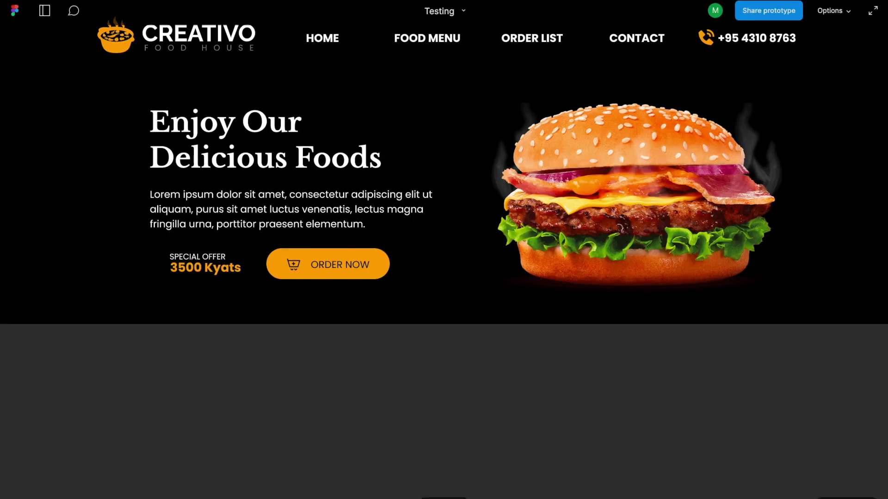
{"action": "key", "text": "ctrl+Tab"}
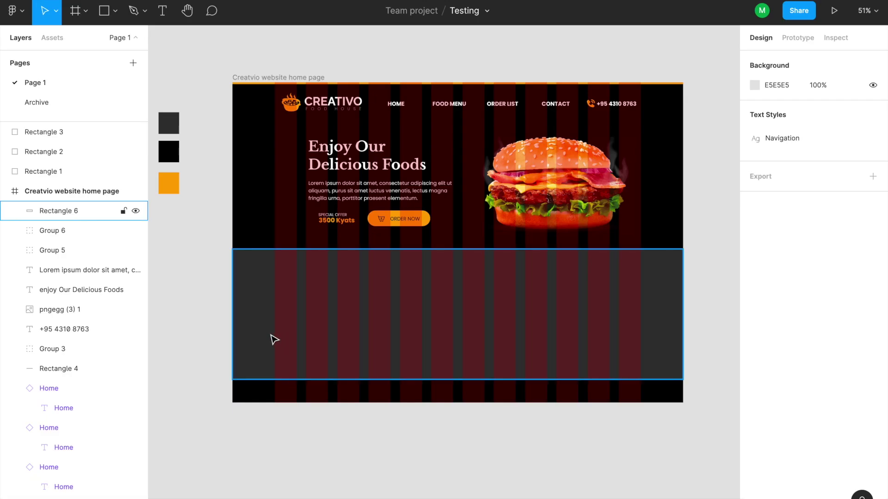
{"action": "left_click", "coordinate": [250, 308]}
{"action": "left_click_drag", "start_coordinate": [252, 311], "coordinate": [252, 318]}
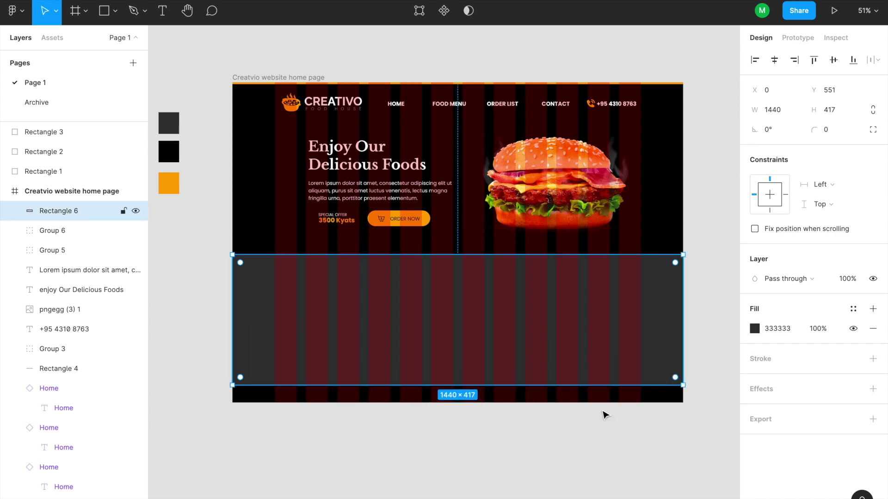
Step: Set the height of the Creatvio website home page frame to 2000
{"action": "left_click", "coordinate": [694, 330]}
{"action": "left_click", "coordinate": [679, 312]}
{"action": "left_click", "coordinate": [319, 78]}
{"action": "scroll", "coordinate": [410, 242], "scroll_direction": "down", "scroll_amount": 5}
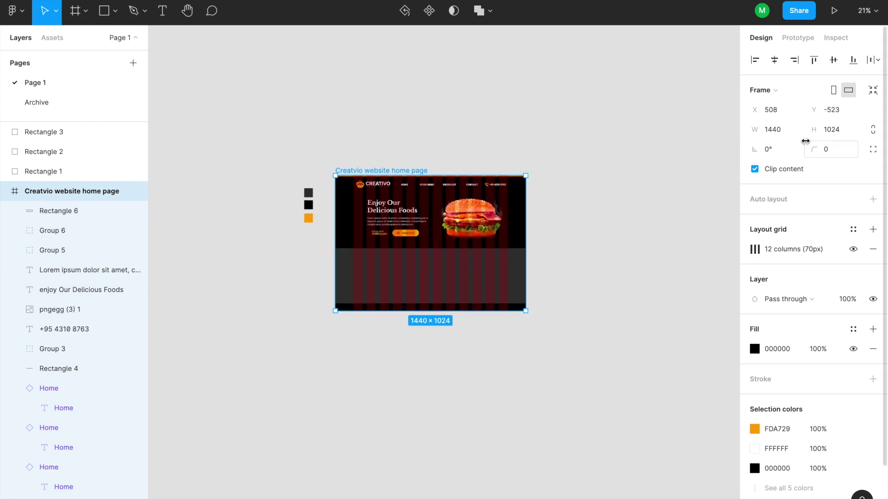
{"action": "left_click_drag", "start_coordinate": [831, 132], "coordinate": [829, 132]}
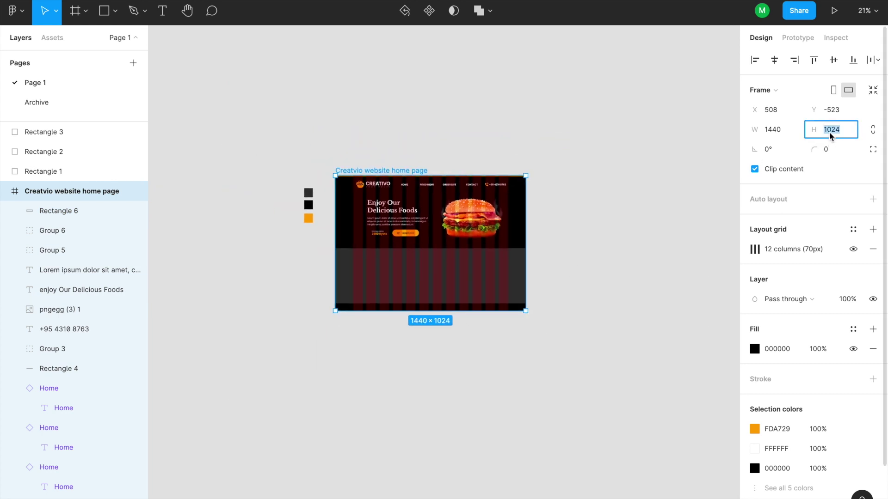
{"action": "type", "text": "2000"}
{"action": "key", "text": "Return"}
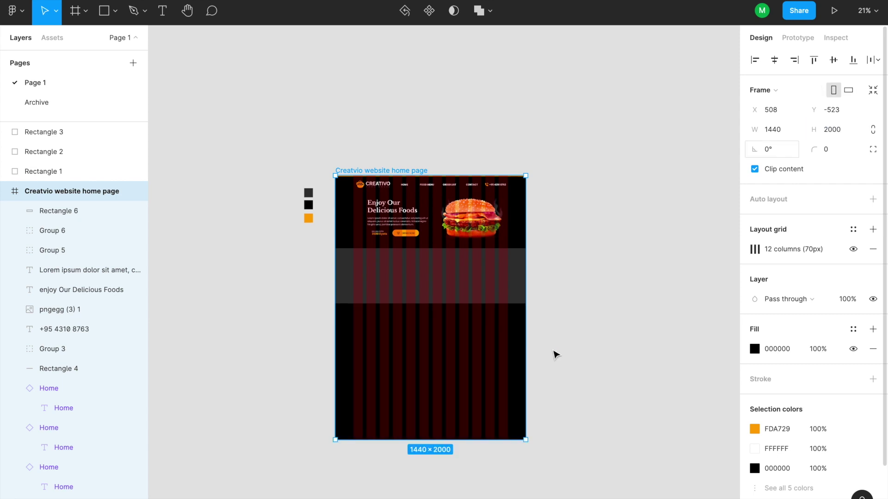
{"action": "key", "text": "Escape"}
Step: Stretch the dark grey rectangle's lower edge downward to a height of about 502
{"action": "scroll", "coordinate": [443, 267], "scroll_direction": "up", "scroll_amount": 3}
{"action": "scroll", "coordinate": [443, 268], "scroll_direction": "up", "scroll_amount": 2}
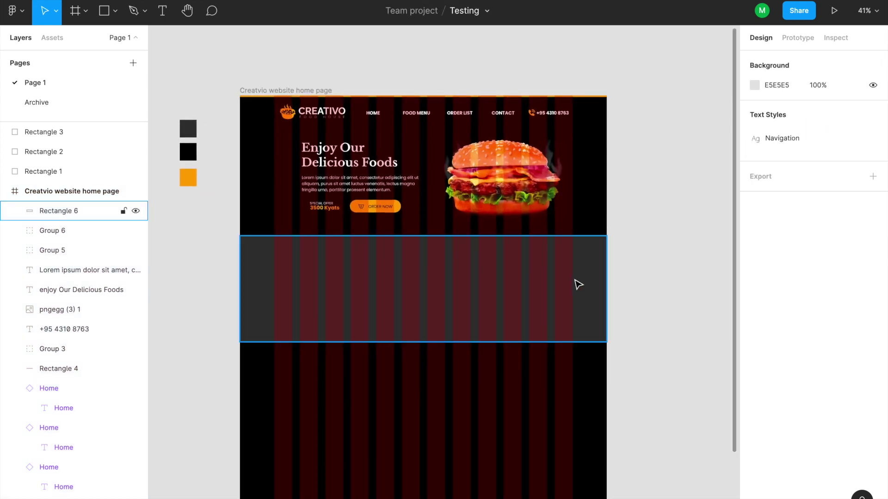
{"action": "left_click", "coordinate": [489, 329]}
{"action": "left_click_drag", "start_coordinate": [423, 343], "coordinate": [422, 364]}
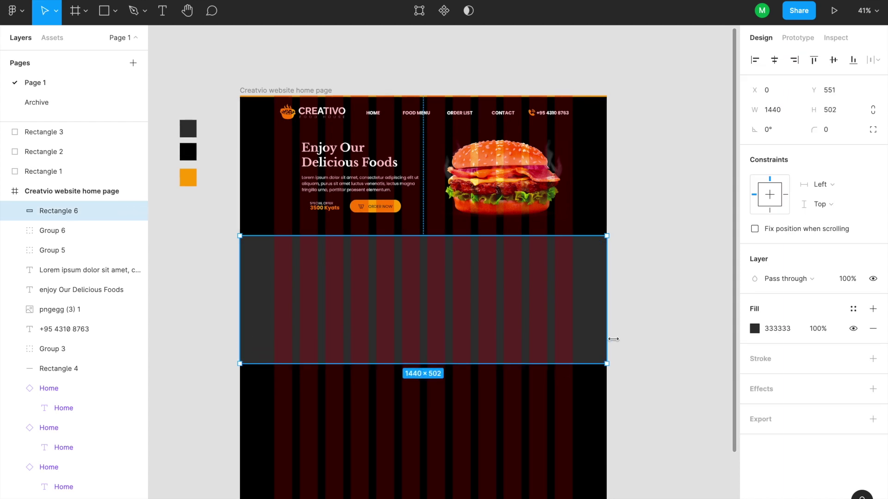
{"action": "key", "text": "Escape"}
Step: Copy the Enjoy Our Delicious Foods headline into the dark grey section and change the copy's text to "Hot Item"
{"action": "scroll", "coordinate": [470, 261], "scroll_direction": "up", "scroll_amount": 2}
{"action": "scroll", "coordinate": [461, 266], "scroll_direction": "up", "scroll_amount": 2}
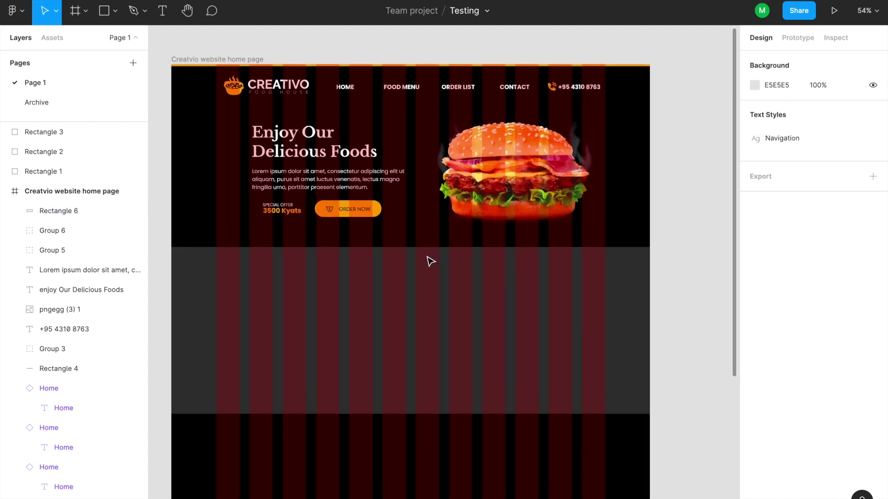
{"action": "left_click_drag", "start_coordinate": [313, 149], "coordinate": [403, 285]}
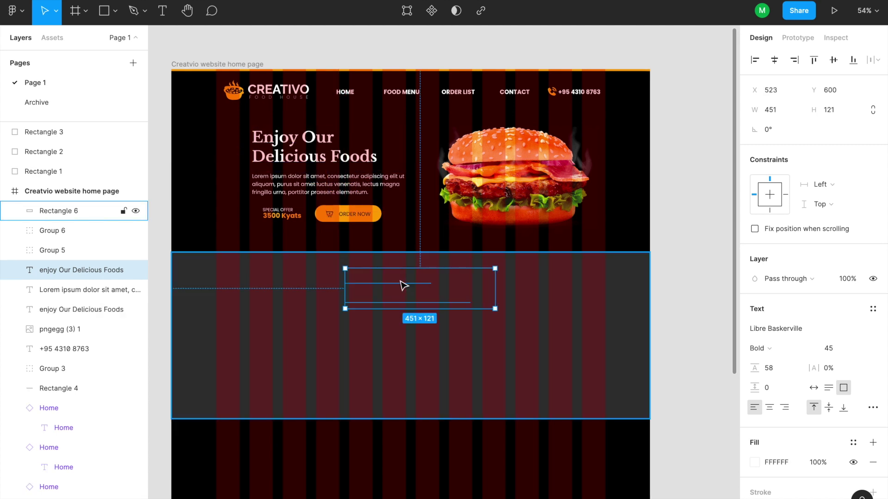
{"action": "double_click", "coordinate": [400, 280]}
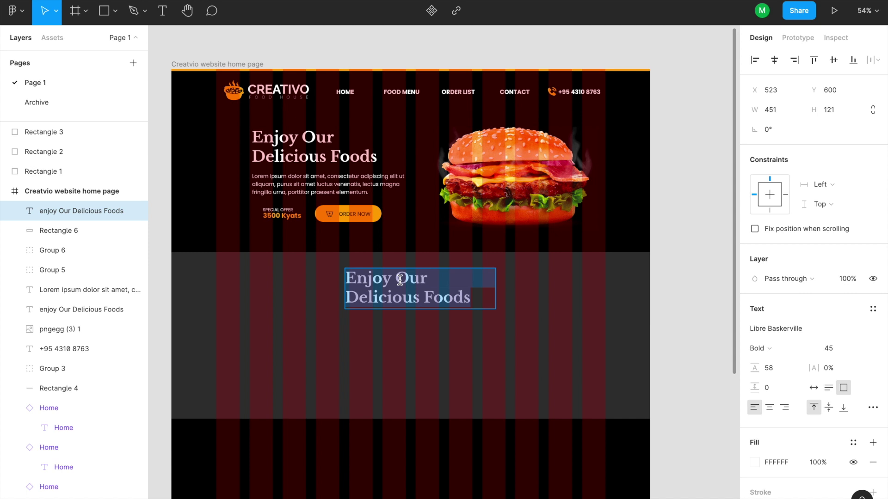
{"action": "type", "text": "Hot"}
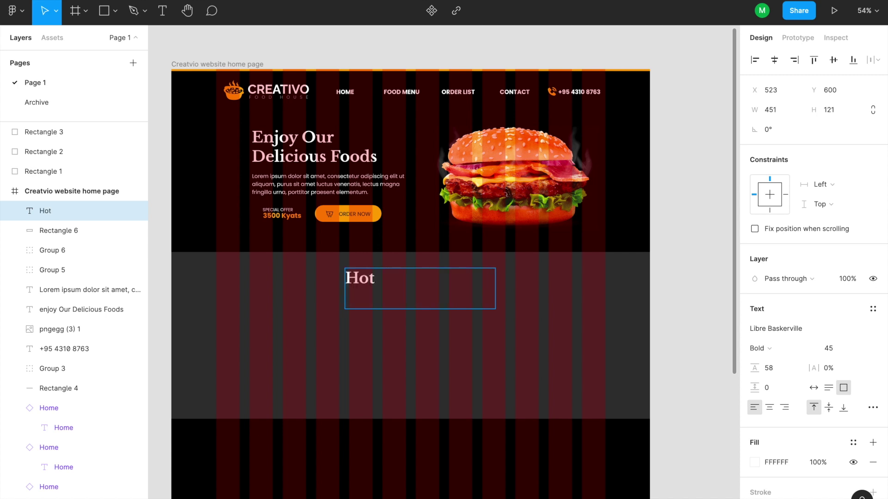
{"action": "type", "text": " Item"}
{"action": "key", "text": "Escape"}
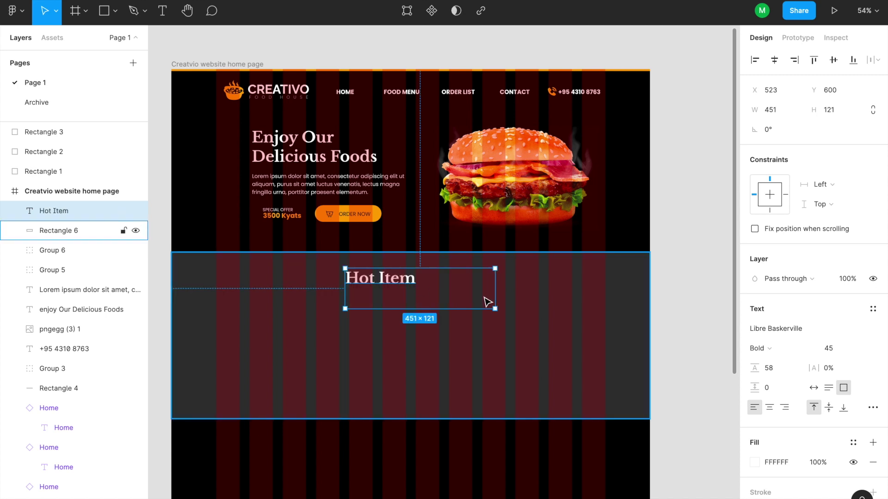
Step: Format the Hot Item heading as centre-aligned text at size 35 in a box of about 442 × 51
{"action": "left_click", "coordinate": [769, 408]}
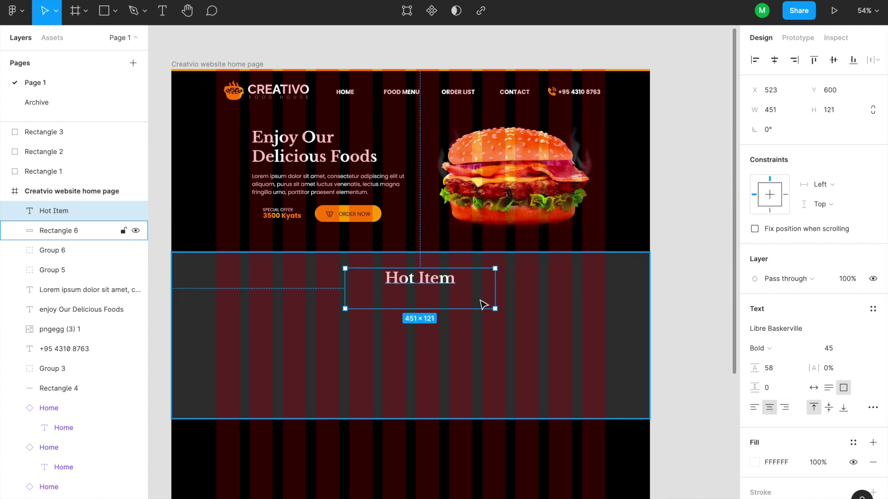
{"action": "left_click_drag", "start_coordinate": [495, 309], "coordinate": [492, 285]}
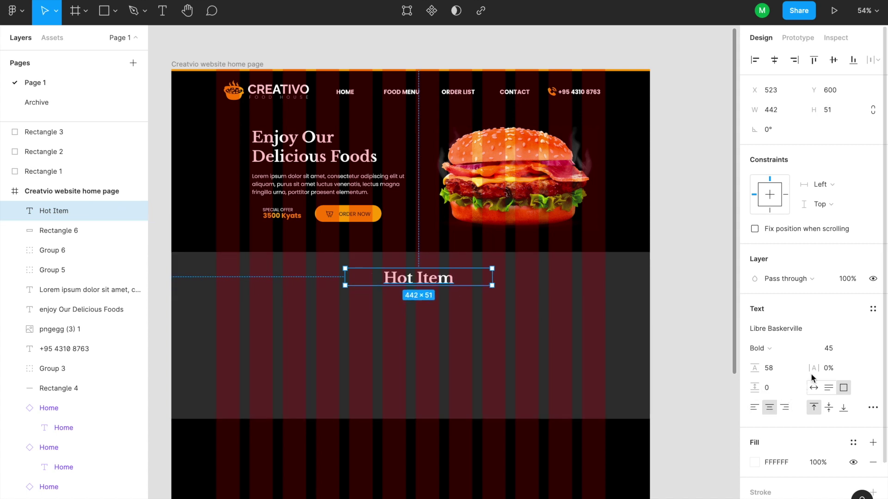
{"action": "left_click", "coordinate": [831, 351]}
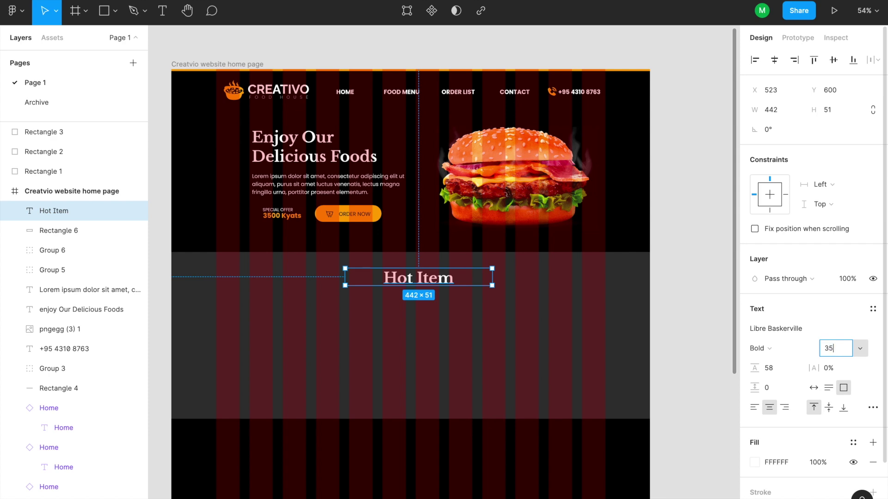
{"action": "key", "text": "Return"}
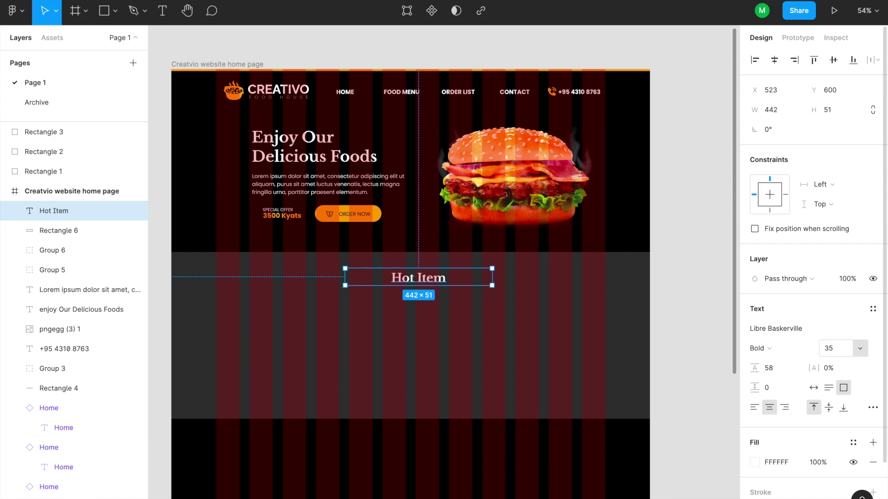
Step: Centre the Hot Item heading horizontally in the frame and move it up to about Y 587
{"action": "left_click", "coordinate": [778, 61]}
{"action": "scroll", "coordinate": [439, 283], "scroll_direction": "up", "scroll_amount": 5}
{"action": "left_click_drag", "start_coordinate": [441, 286], "coordinate": [441, 278]}
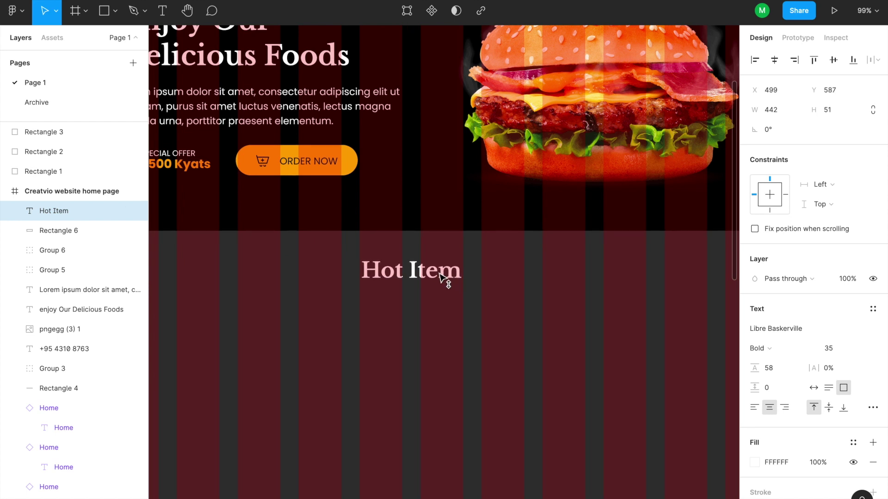
Step: Preview the page to check the Hot Item heading and dark grey section against the hero area
{"action": "left_click", "coordinate": [456, 333]}
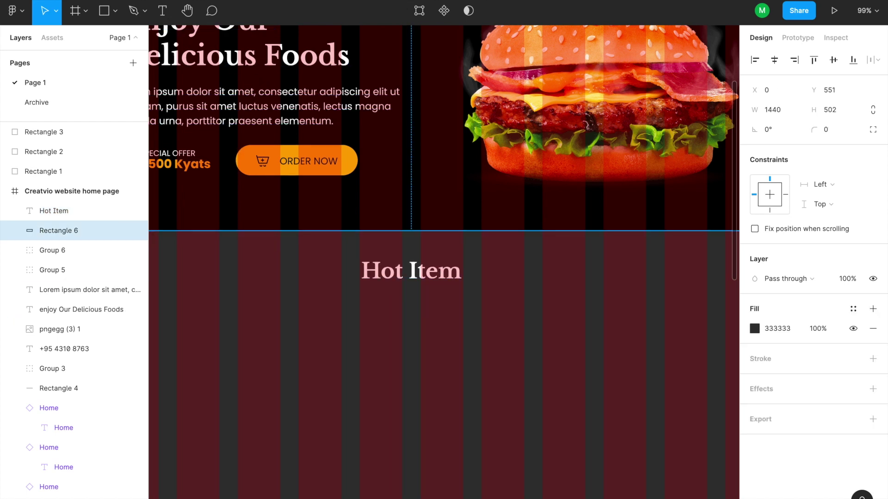
{"action": "key", "text": "ctrl+alt+Return"}
{"action": "scroll", "coordinate": [568, 298], "scroll_direction": "down", "scroll_amount": 1}
{"action": "scroll", "coordinate": [567, 299], "scroll_direction": "up", "scroll_amount": 1}
{"action": "scroll", "coordinate": [567, 299], "scroll_direction": "down", "scroll_amount": 3}
{"action": "scroll", "coordinate": [568, 299], "scroll_direction": "up", "scroll_amount": 3}
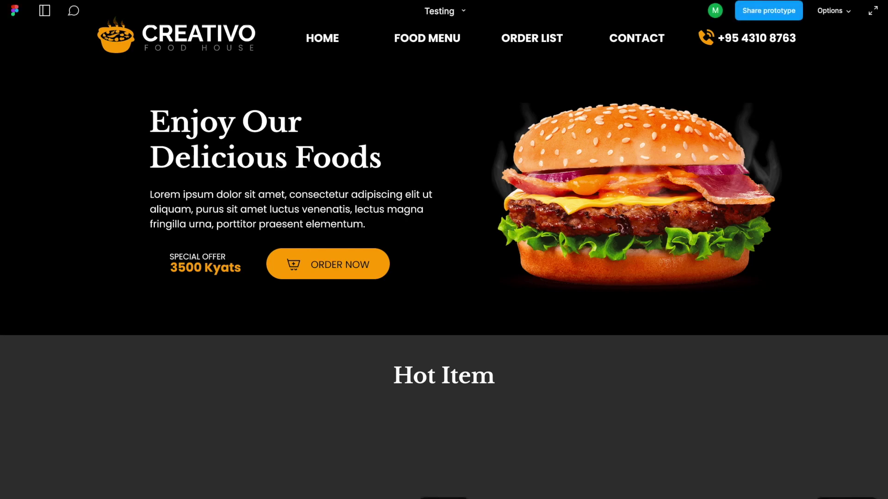
{"action": "key", "text": "Escape"}
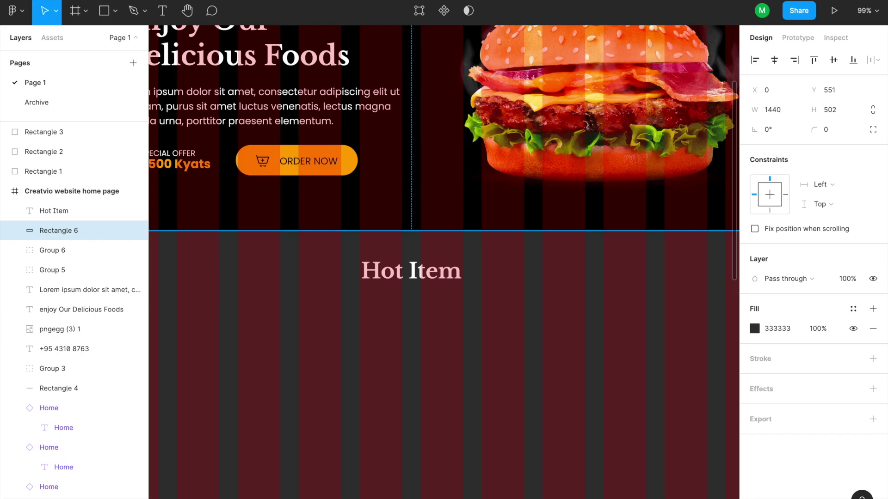